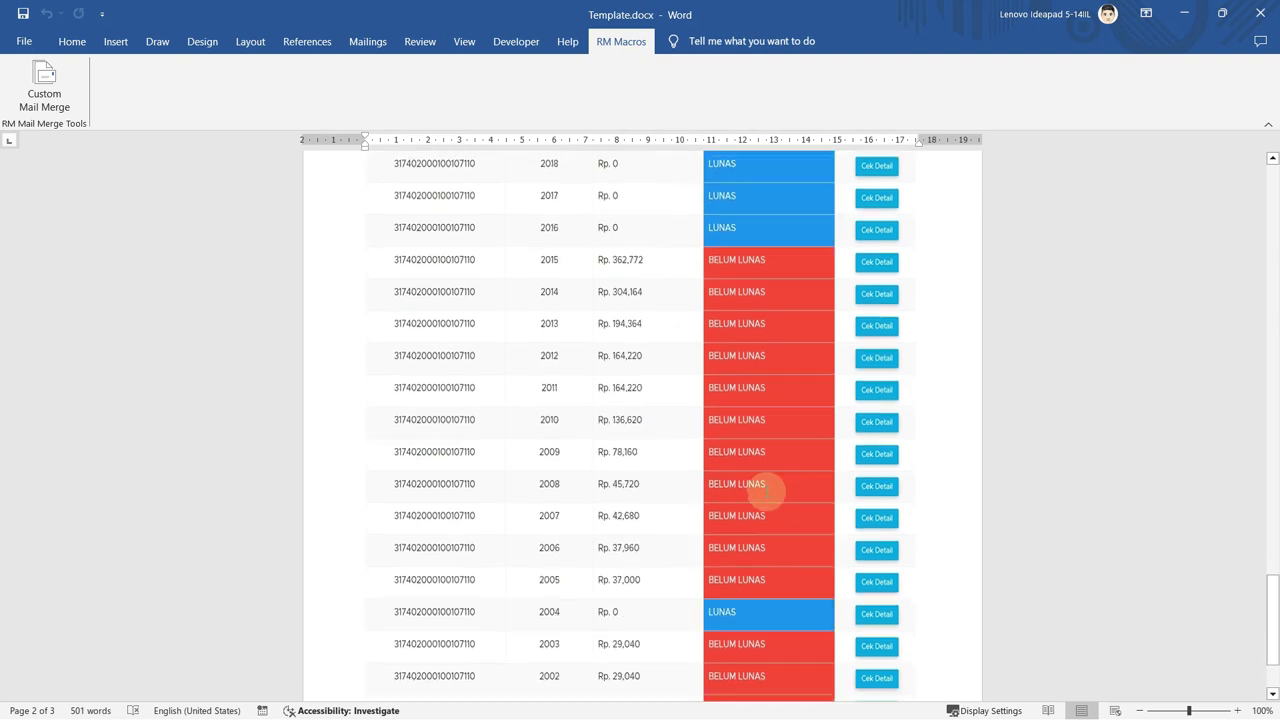
Reveal the table picture's INCLUDEPICTURE field code and allow the linked fields to update.
click(766, 490)
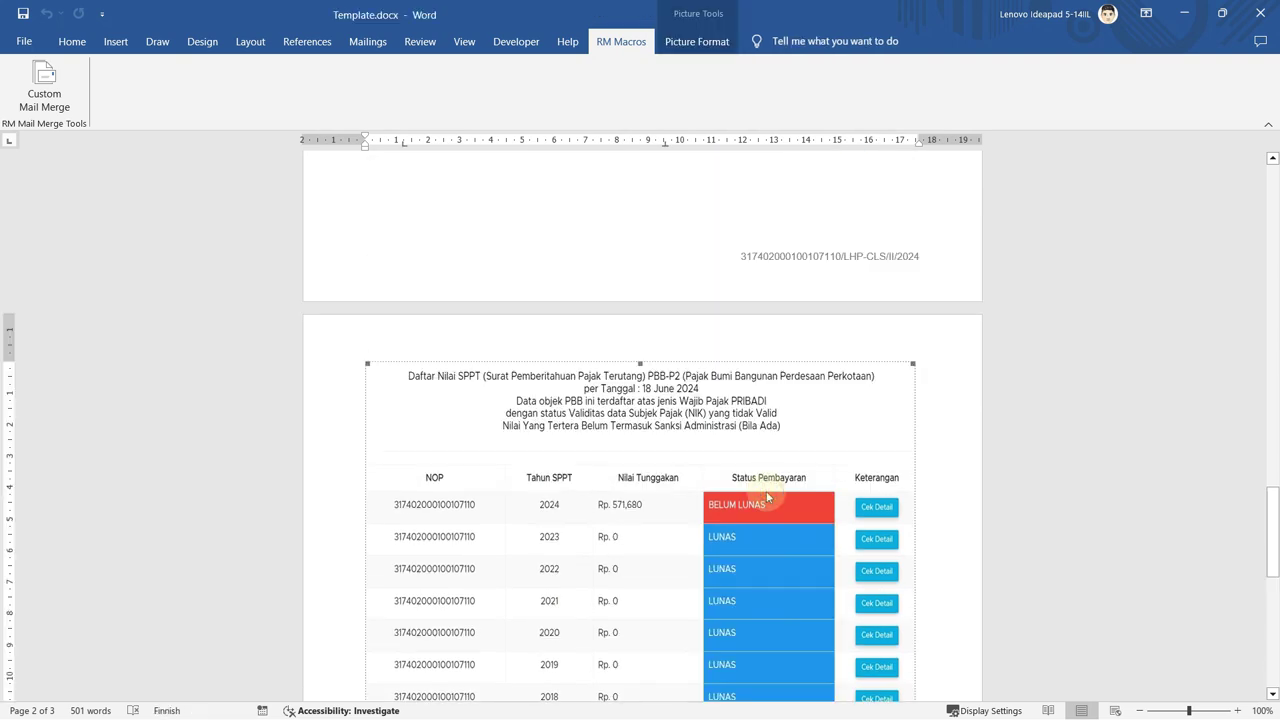
key(alt+F9)
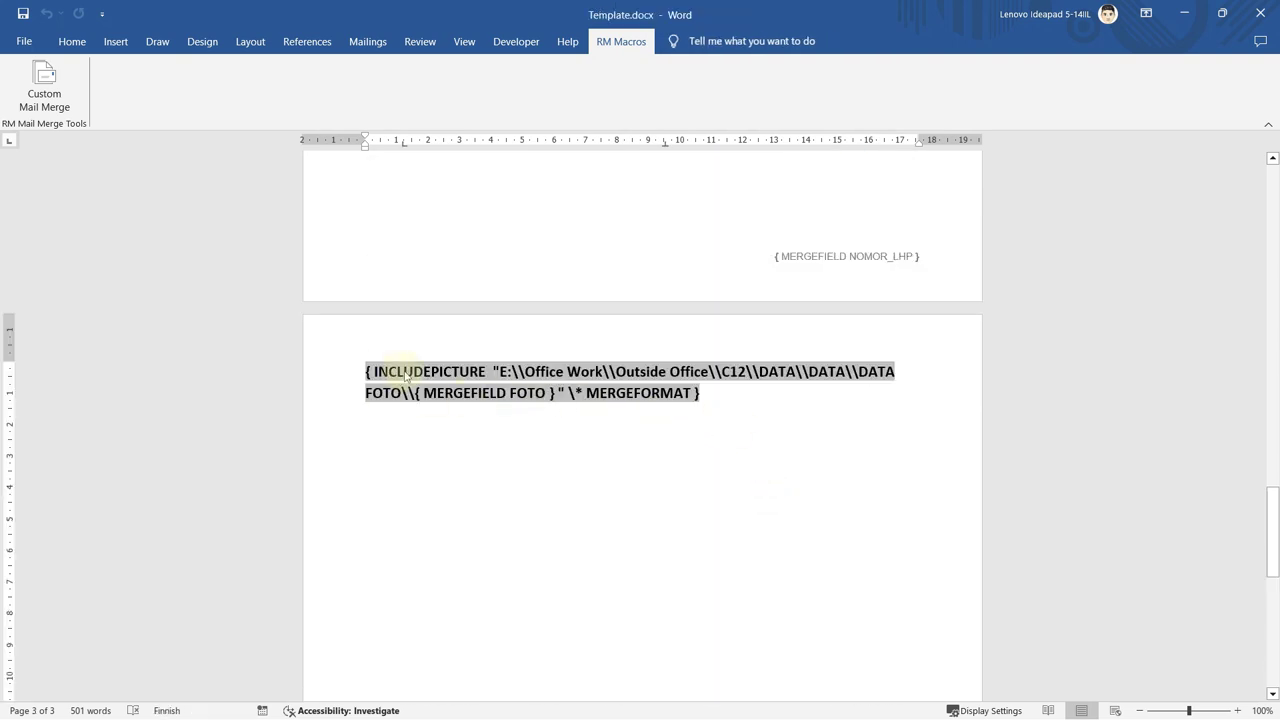
double_click(405, 375)
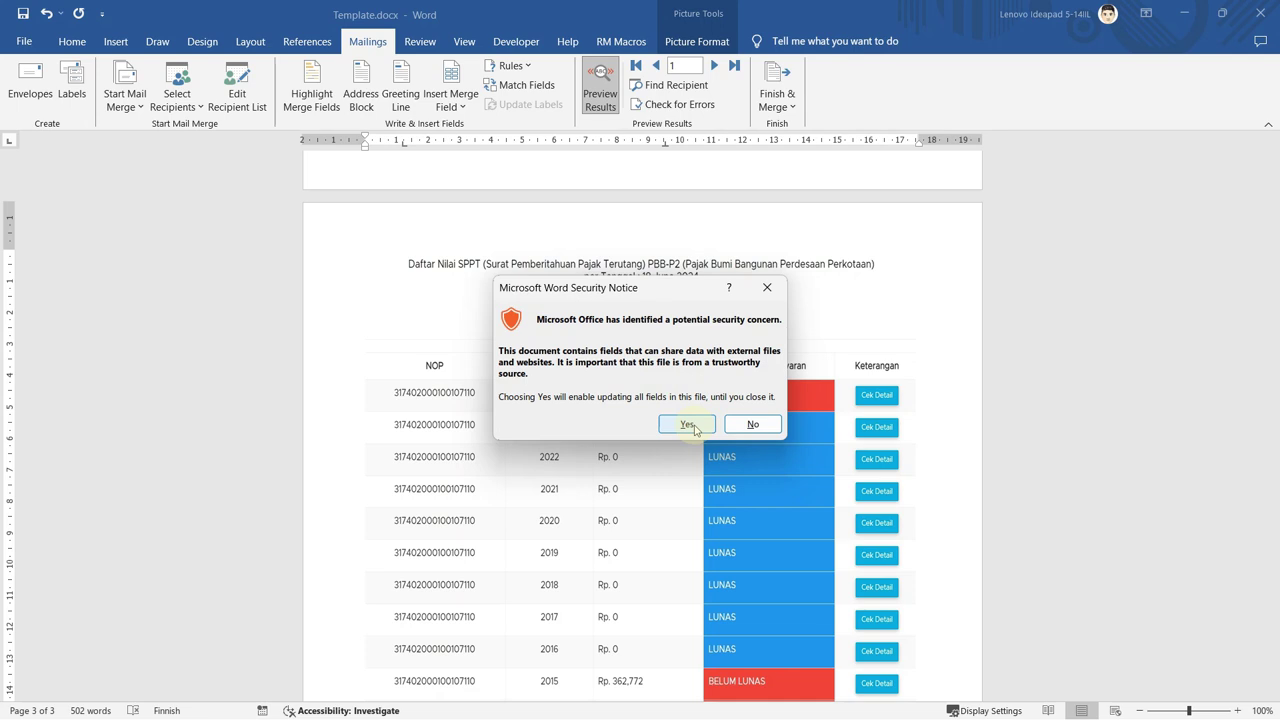
click(687, 424)
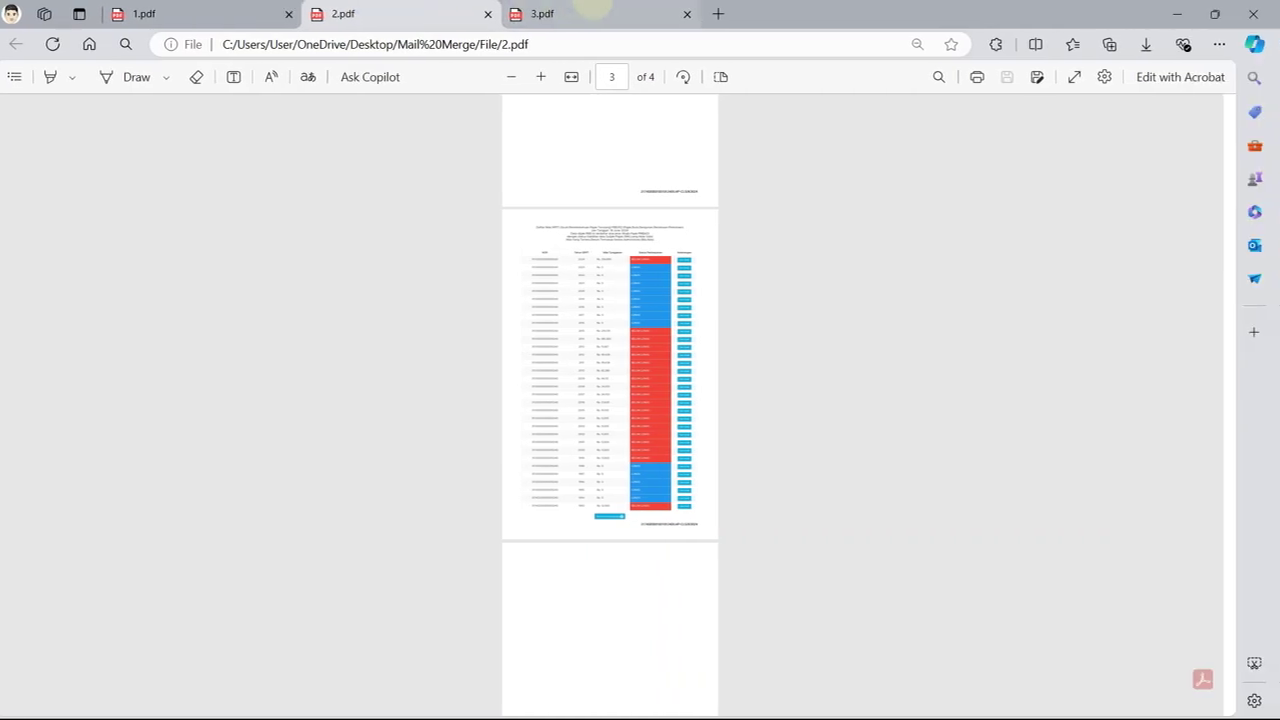
Check the table in 3.pdf, then close all the Edge PDF tabs.
click(592, 12)
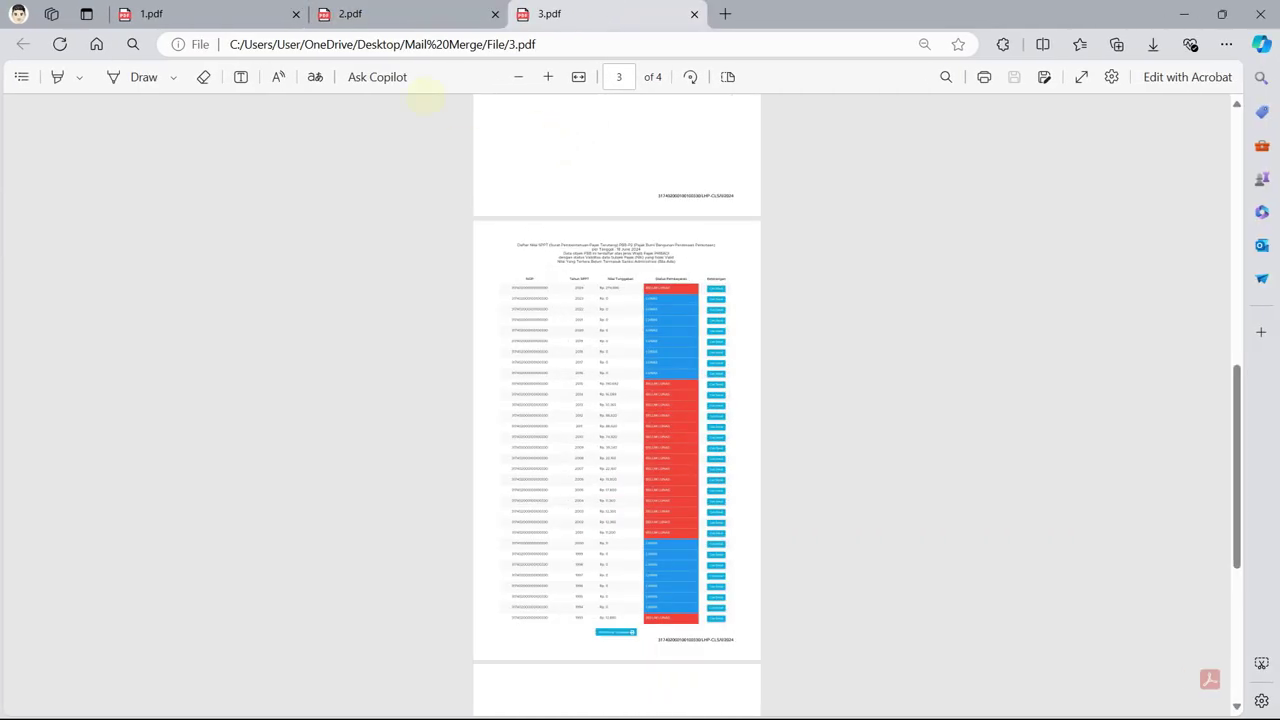
ctrl+scroll(368, 158, up, 1)
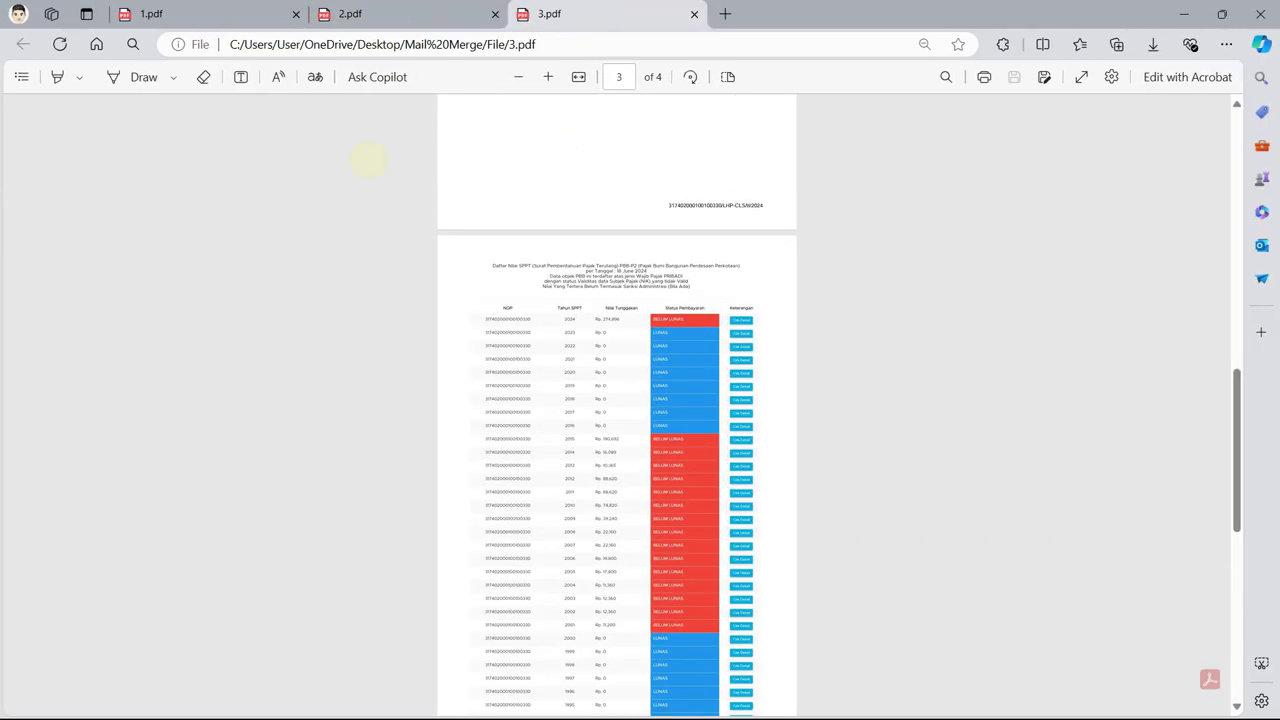
click(1261, 14)
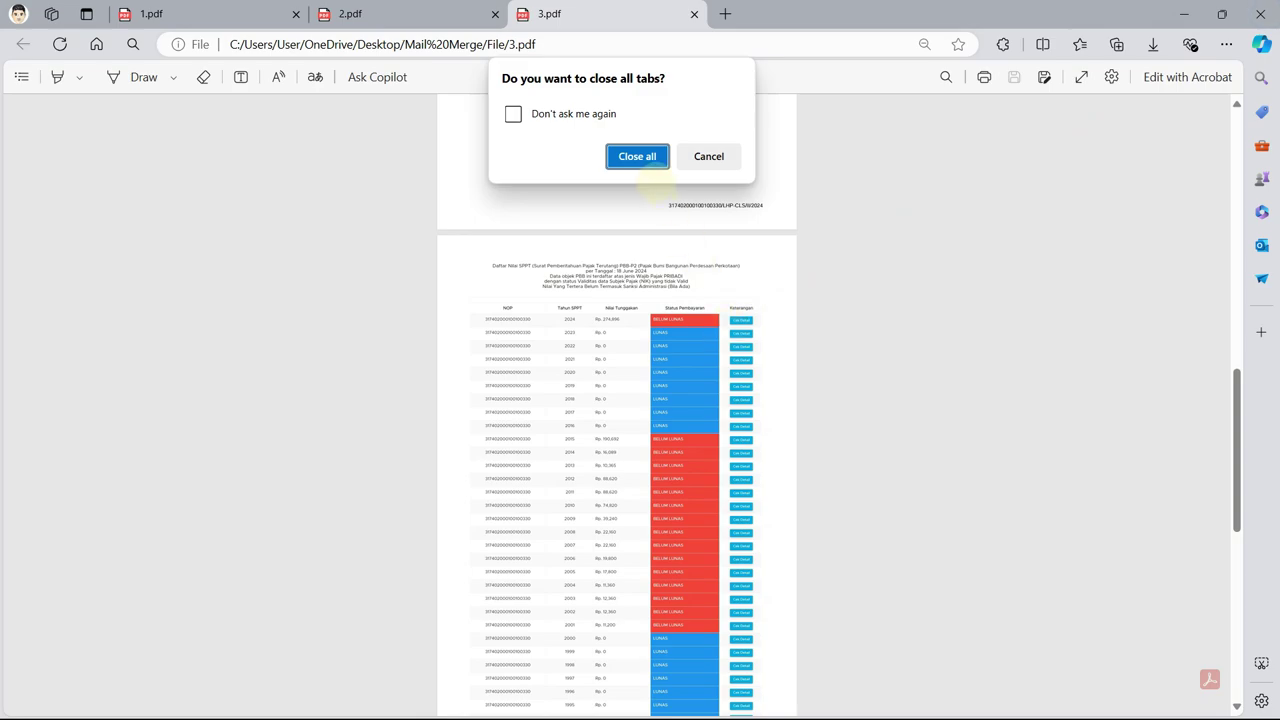
click(638, 156)
click(614, 326)
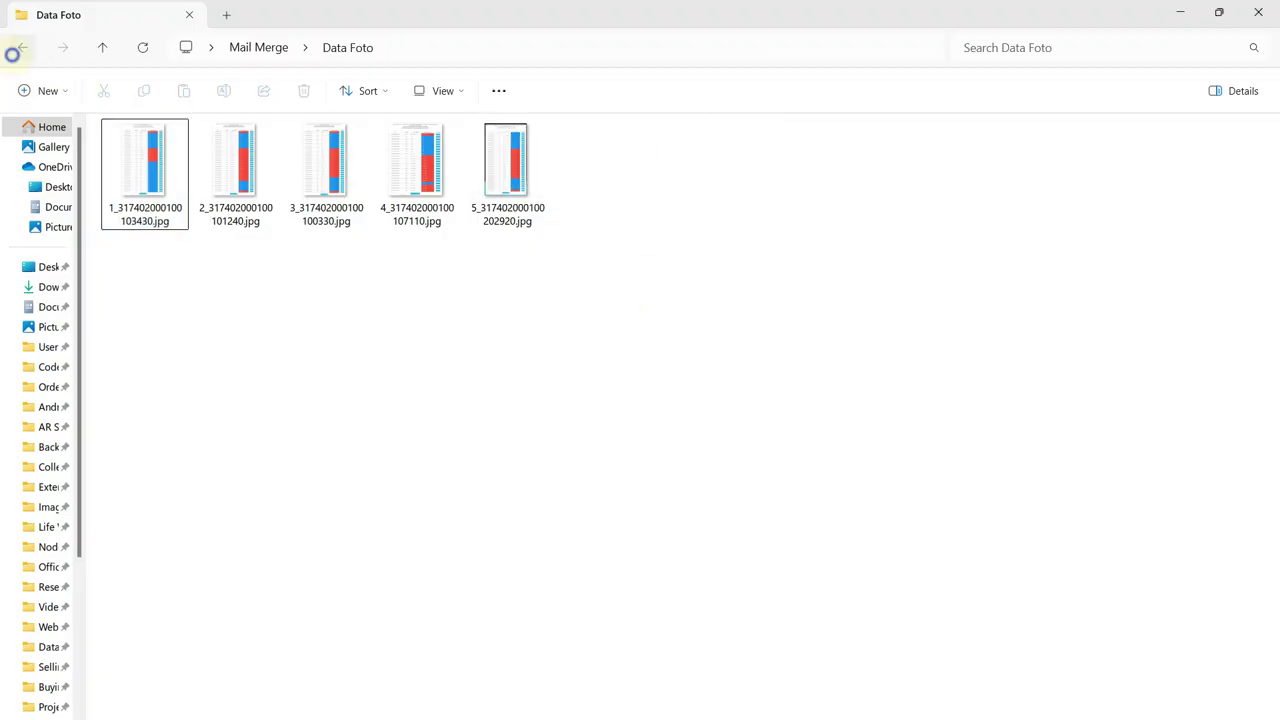
Go up from Data Foto to the parent Mail Merge folder.
key(alt+Up)
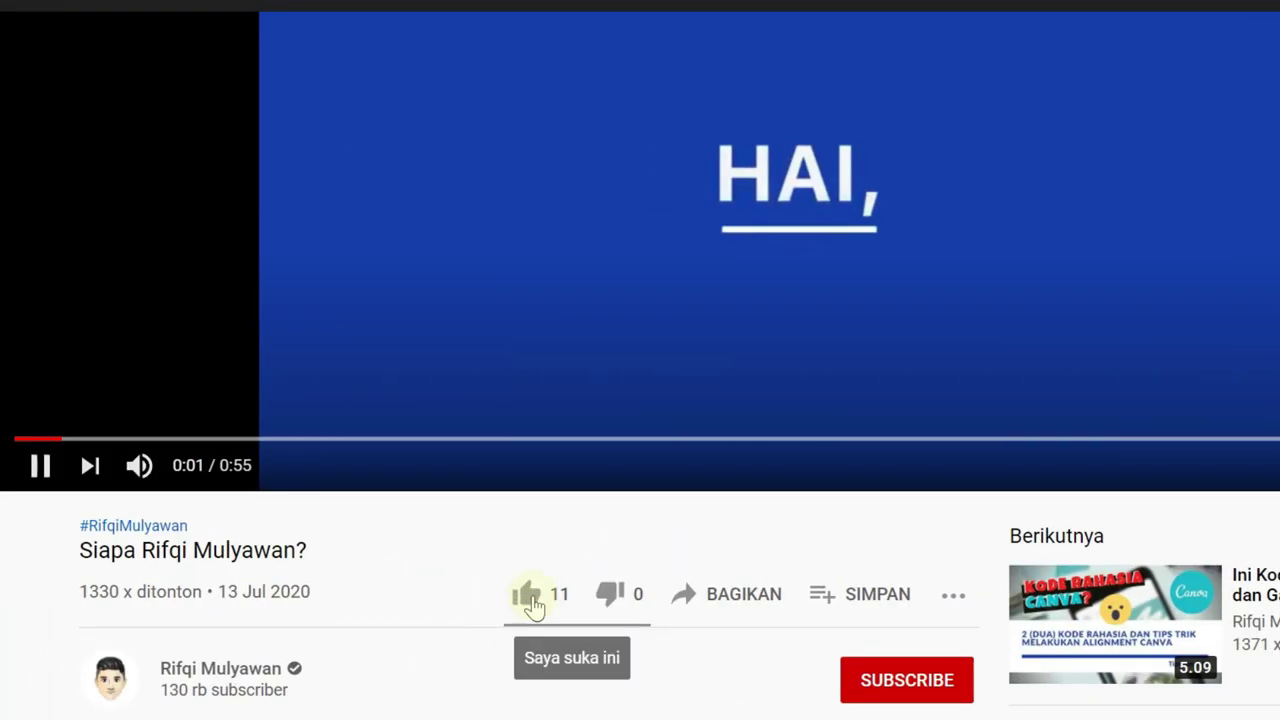
Like the video, subscribe, and set the channel's bell notifications to Semua (all).
click(530, 598)
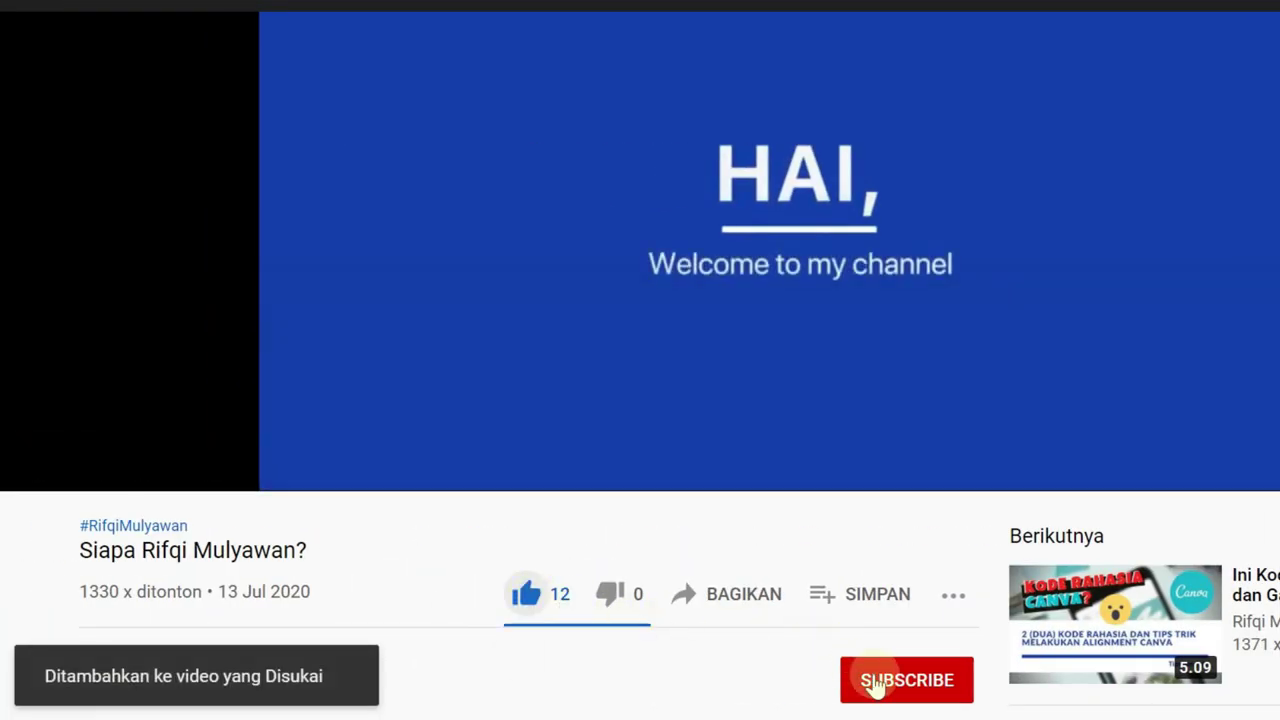
click(875, 684)
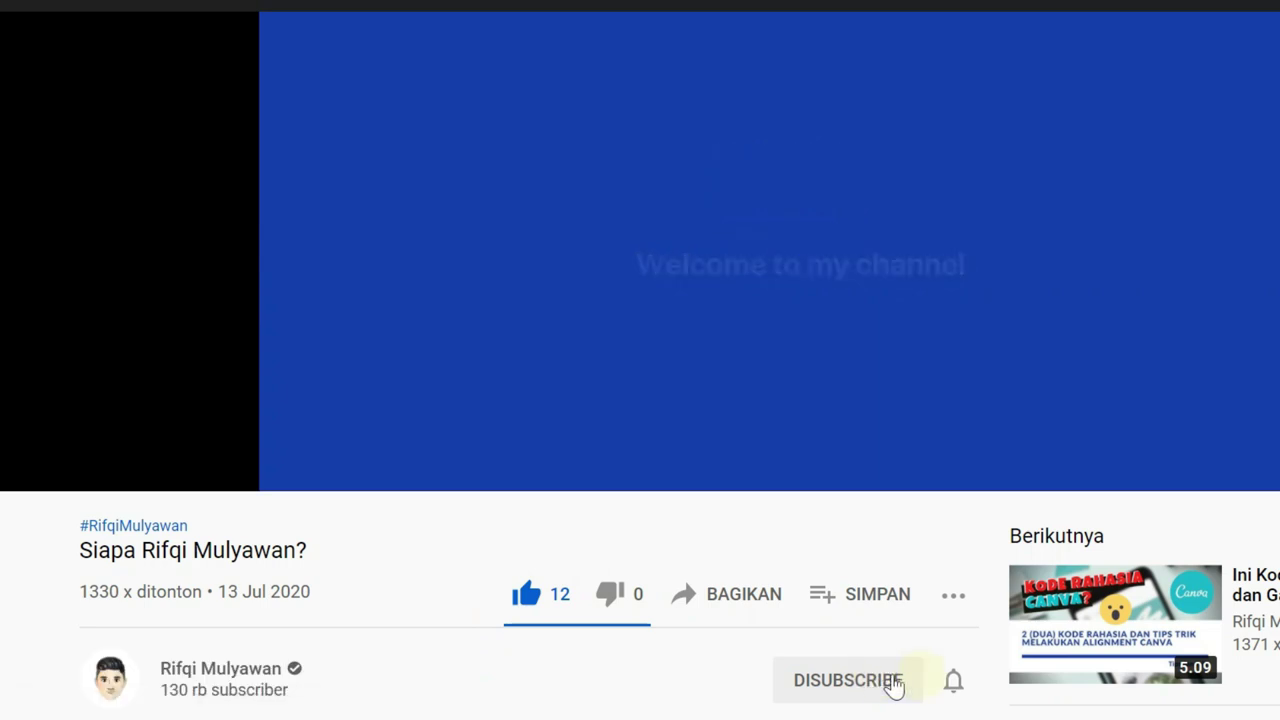
click(955, 682)
click(1037, 550)
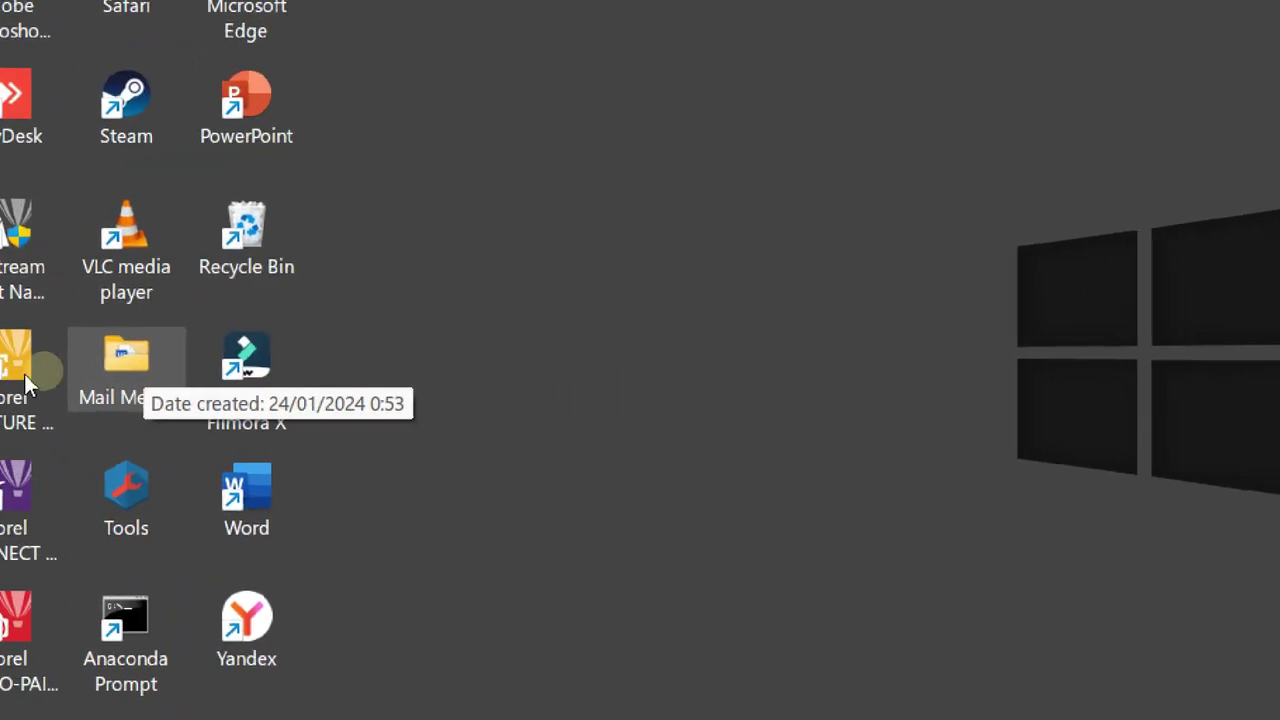
Open the Mail Merge desktop folder maximized and launch Template.docx.
double_click(120, 370)
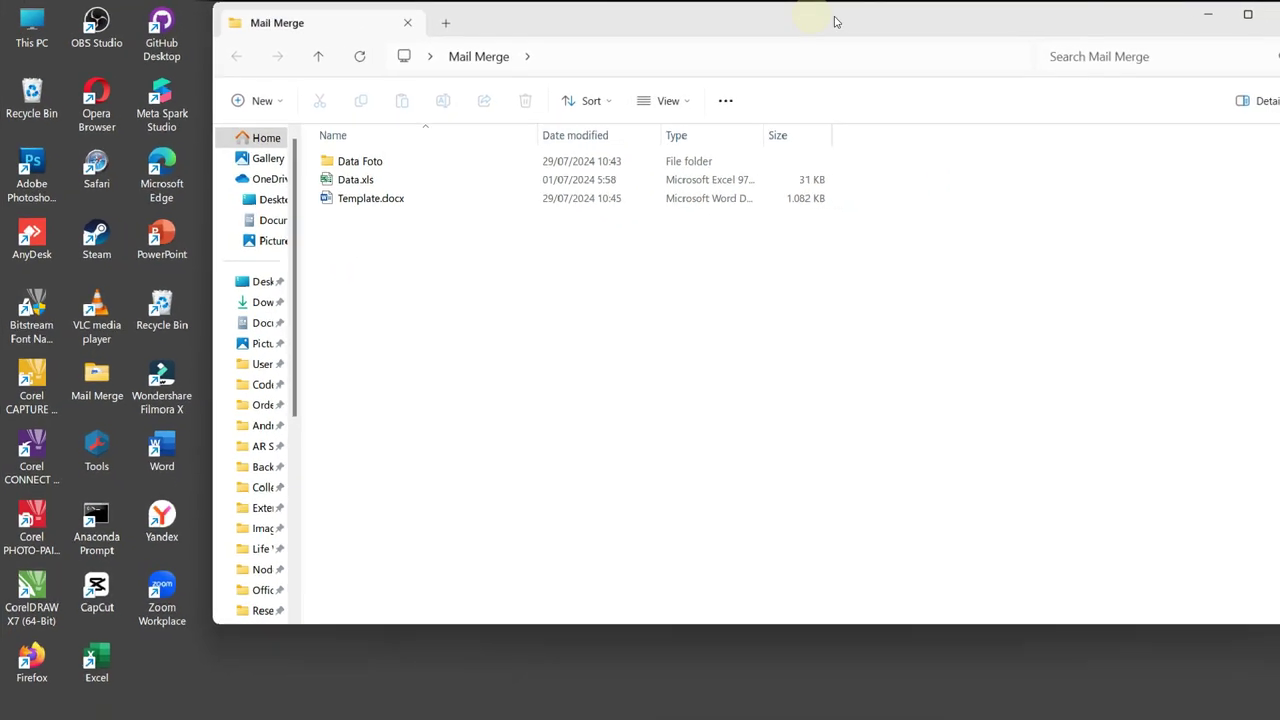
double_click(835, 21)
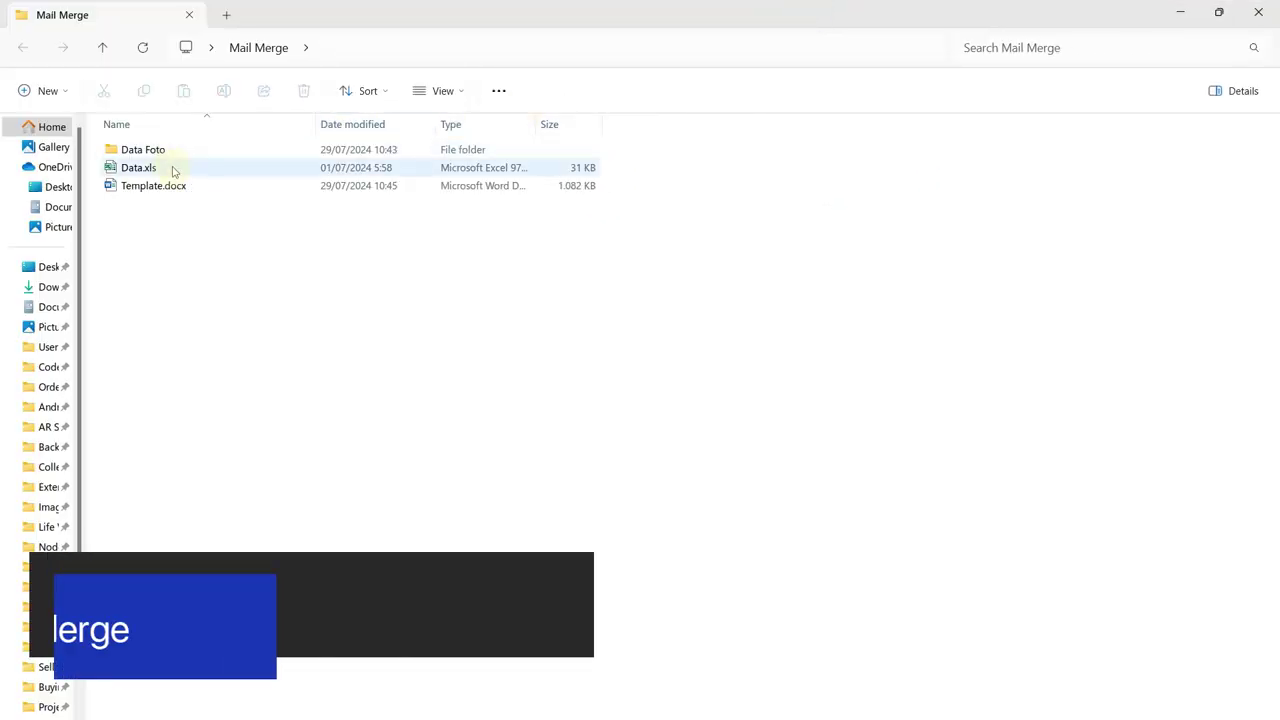
double_click(176, 188)
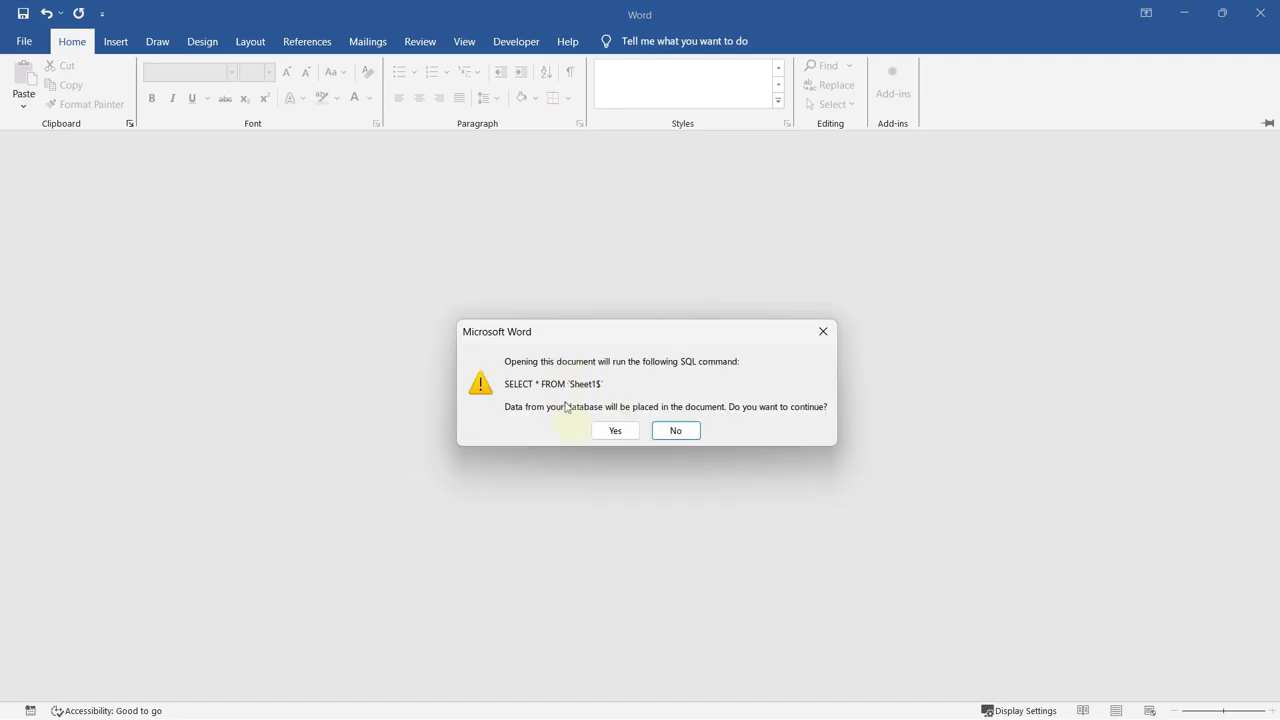
Accept the SELECT * FROM 'Sheet1$' query, review the merged three-page letter, then close Template.docx.
click(613, 431)
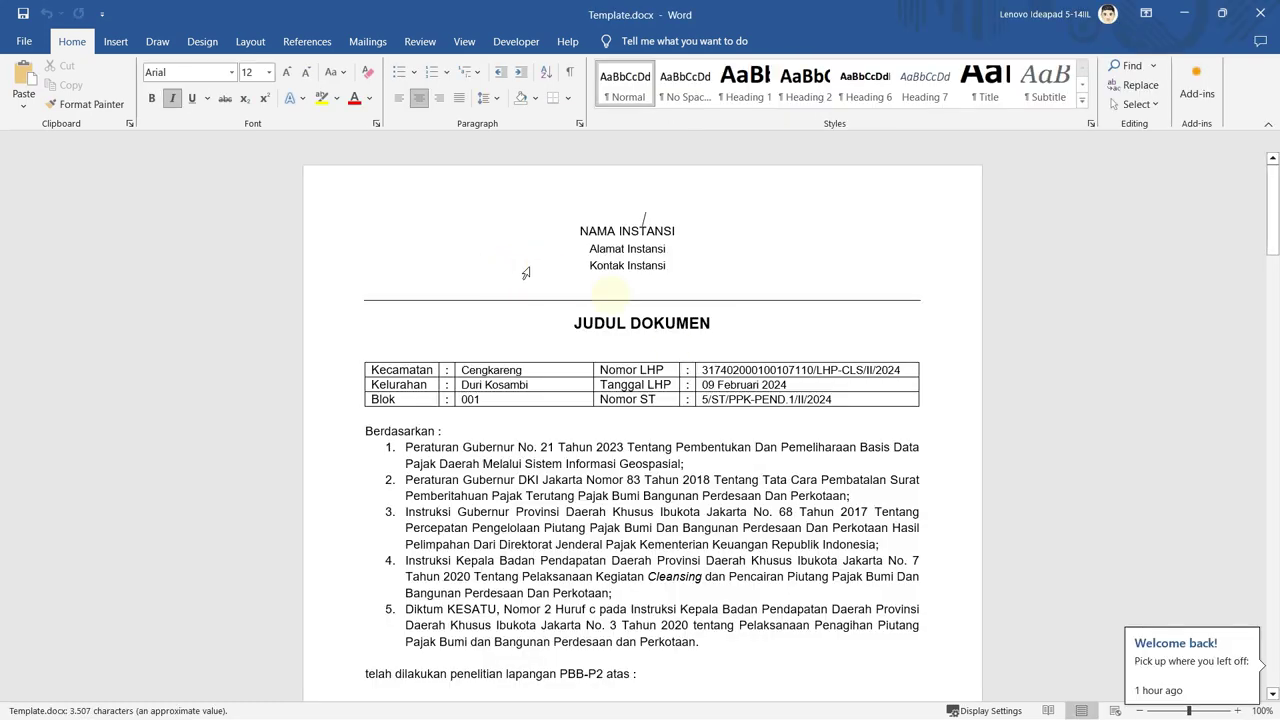
scroll(676, 342, down, 5)
scroll(676, 342, down, 15)
scroll(676, 342, down, 15)
scroll(676, 338, up, 1)
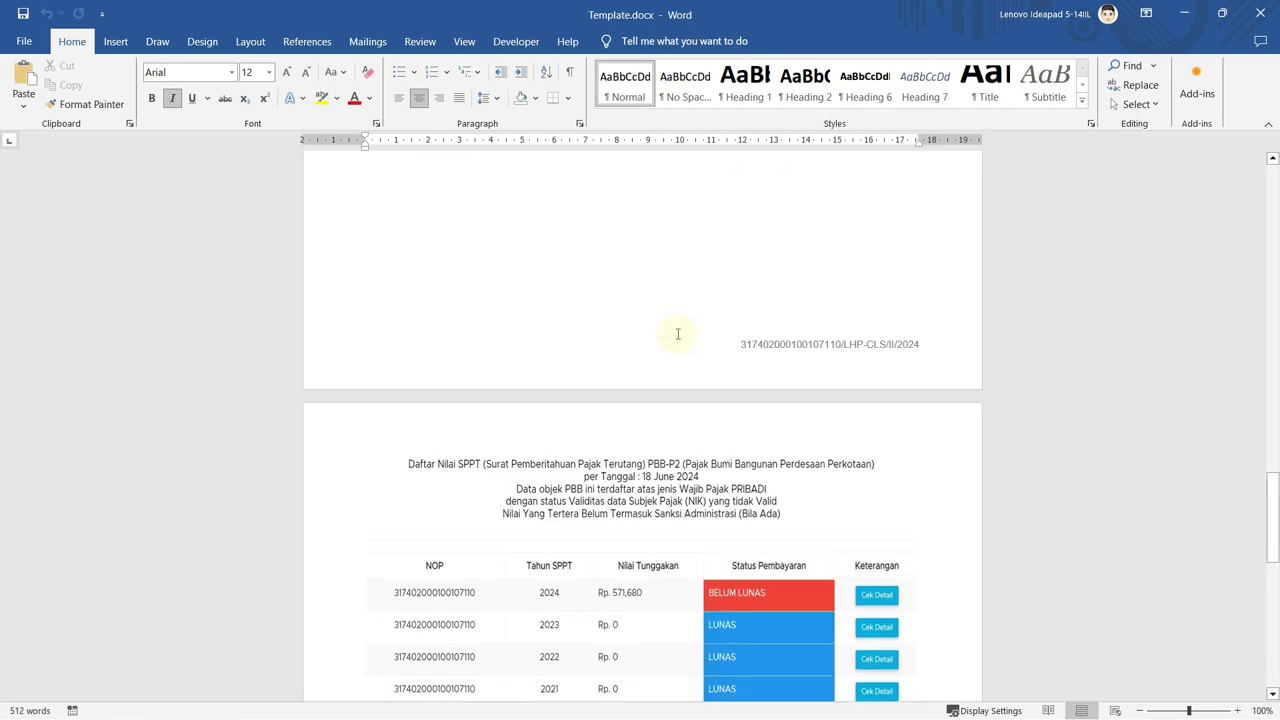
scroll(676, 335, up, 15)
scroll(678, 336, up, 10)
scroll(680, 328, up, 10)
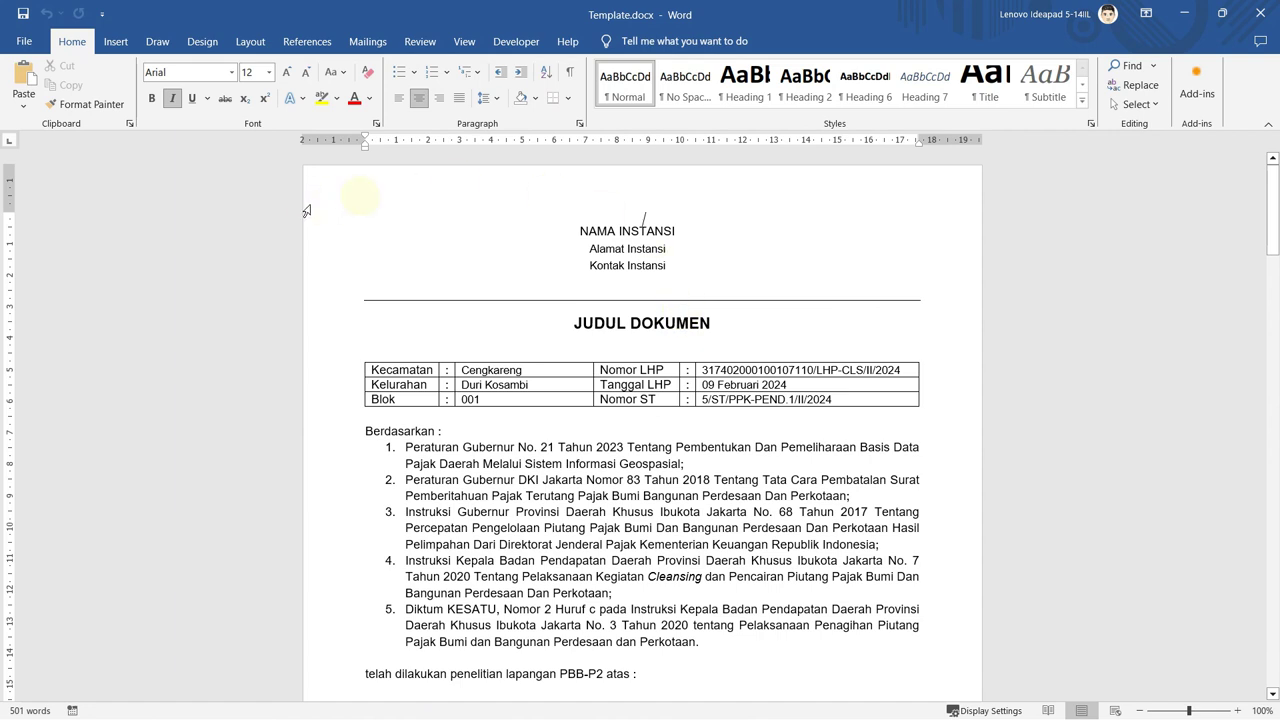
click(984, 448)
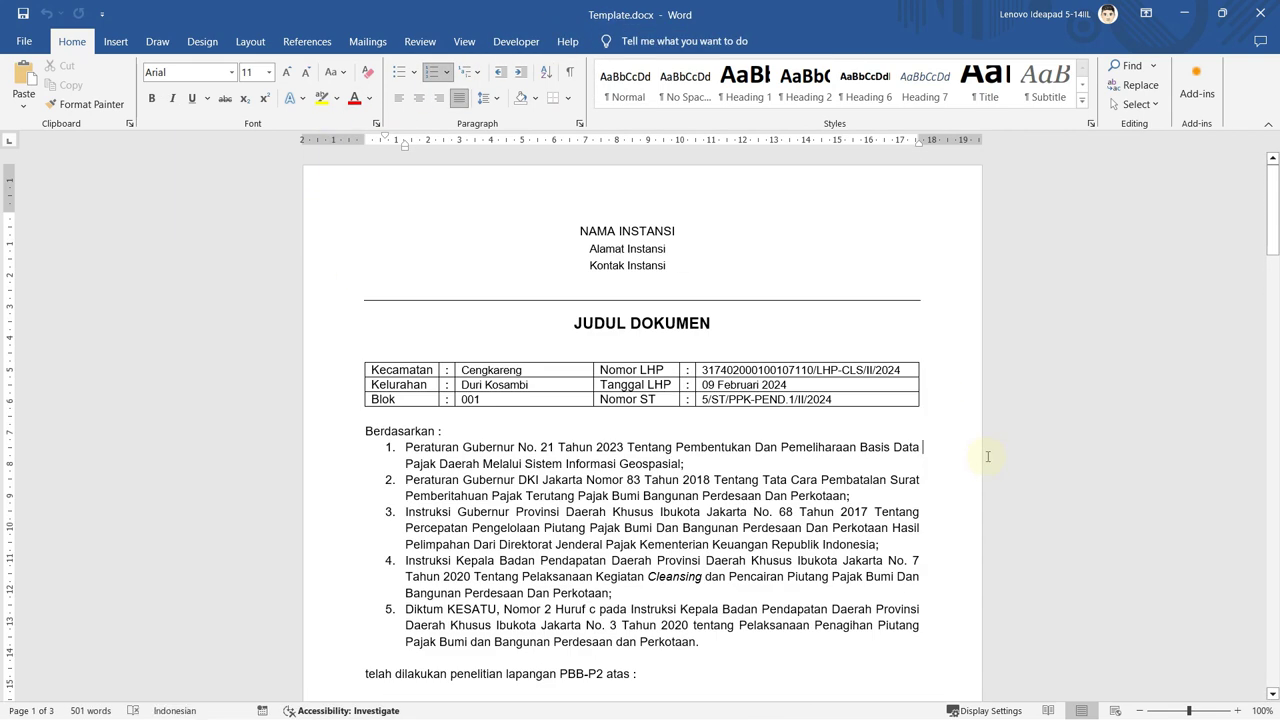
click(1261, 12)
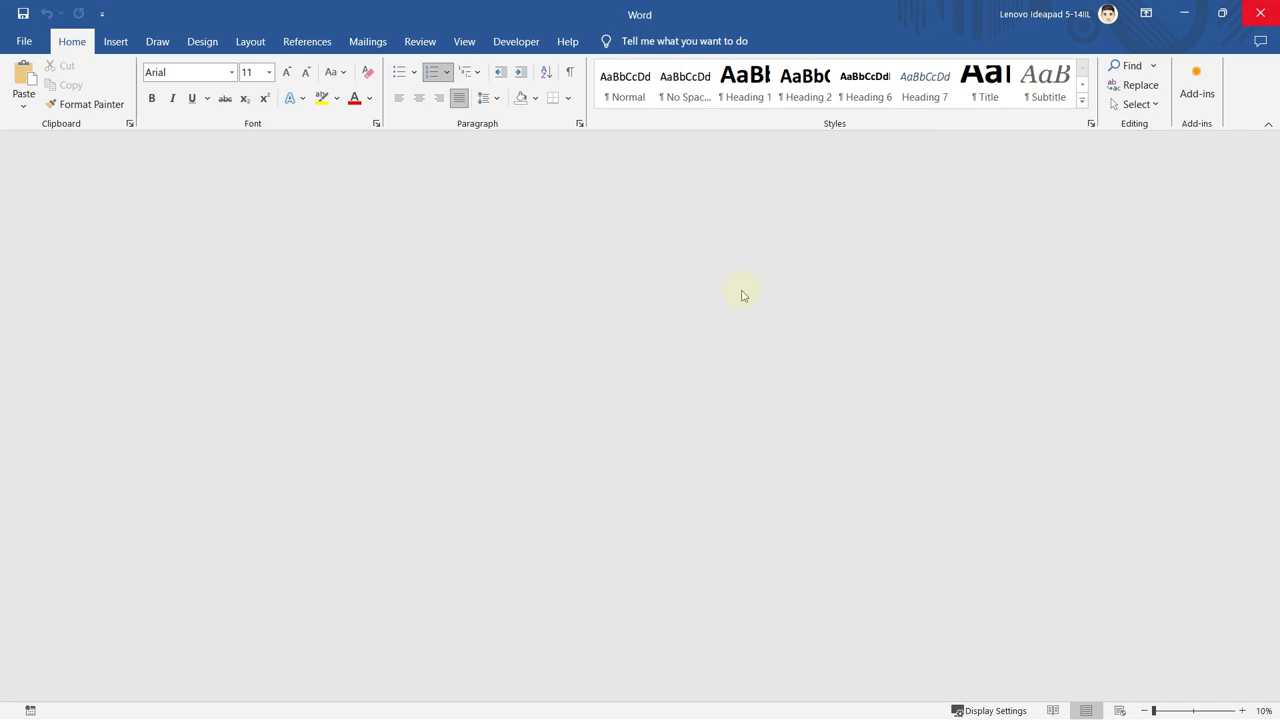
Run install.bat in RM Mail Merge Tools past the MacType warning, then return to Mail Merge.
key(alt+Tab)
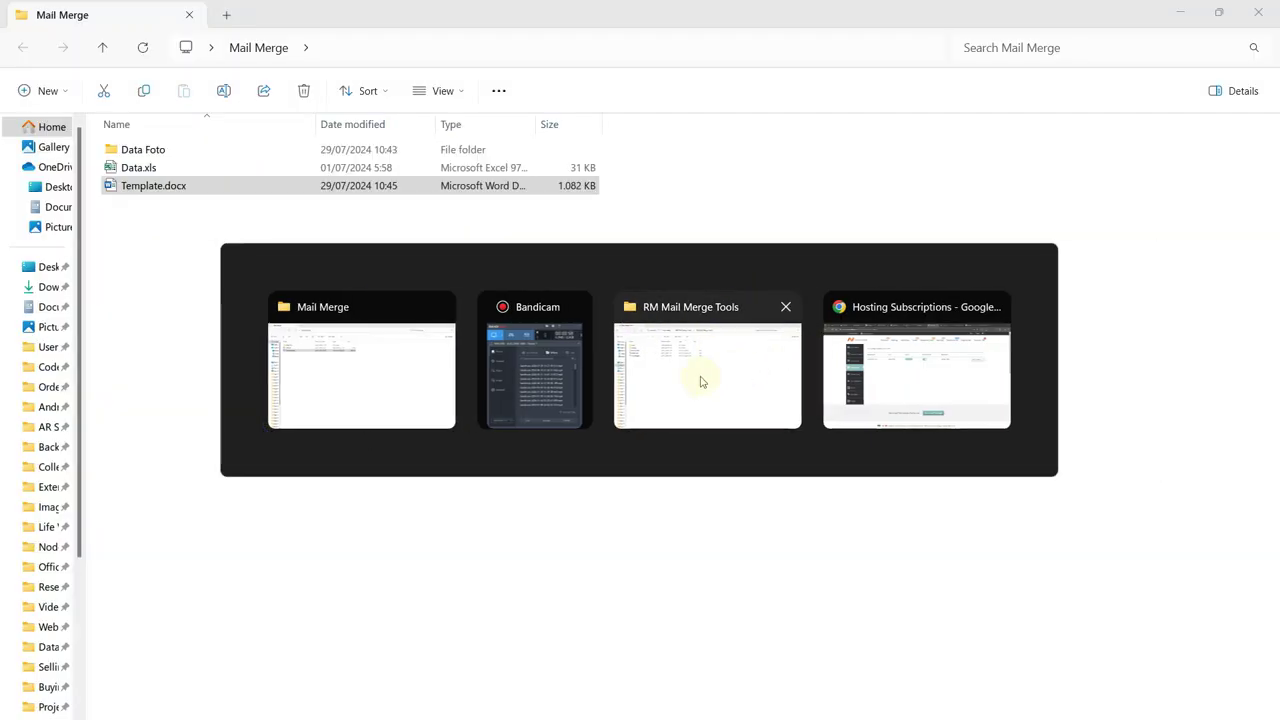
click(700, 378)
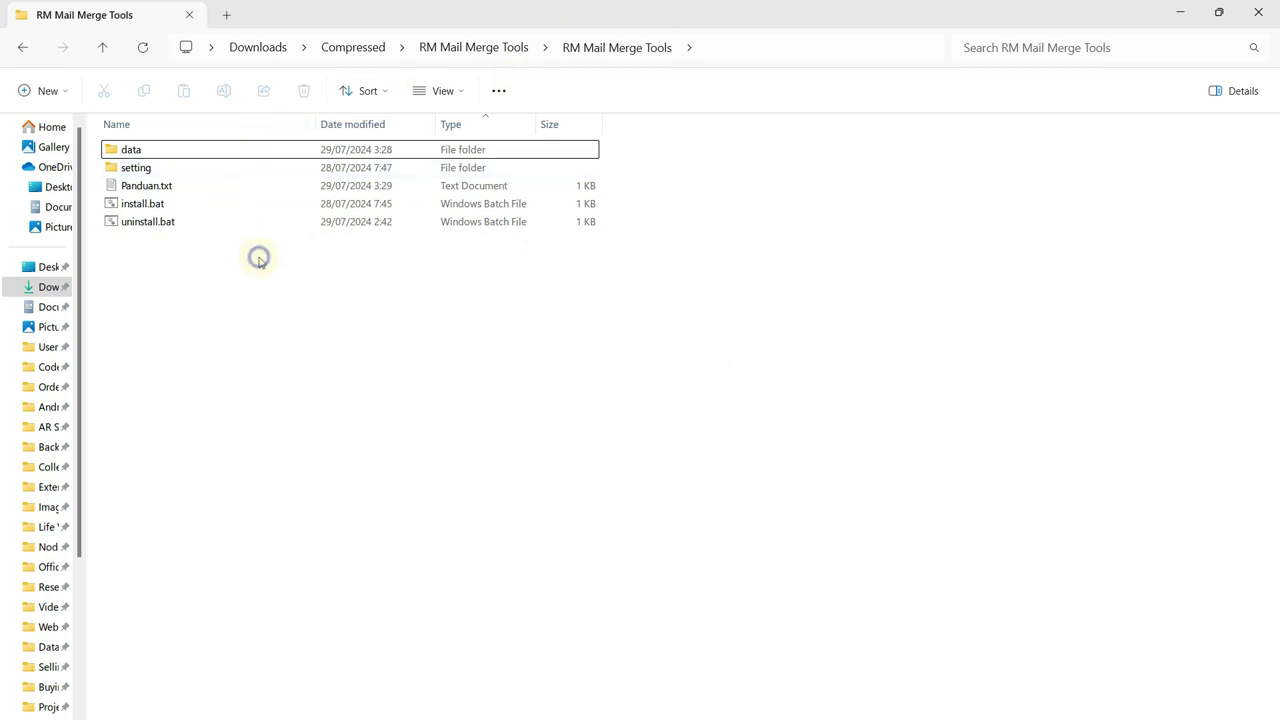
click(146, 206)
double_click(146, 206)
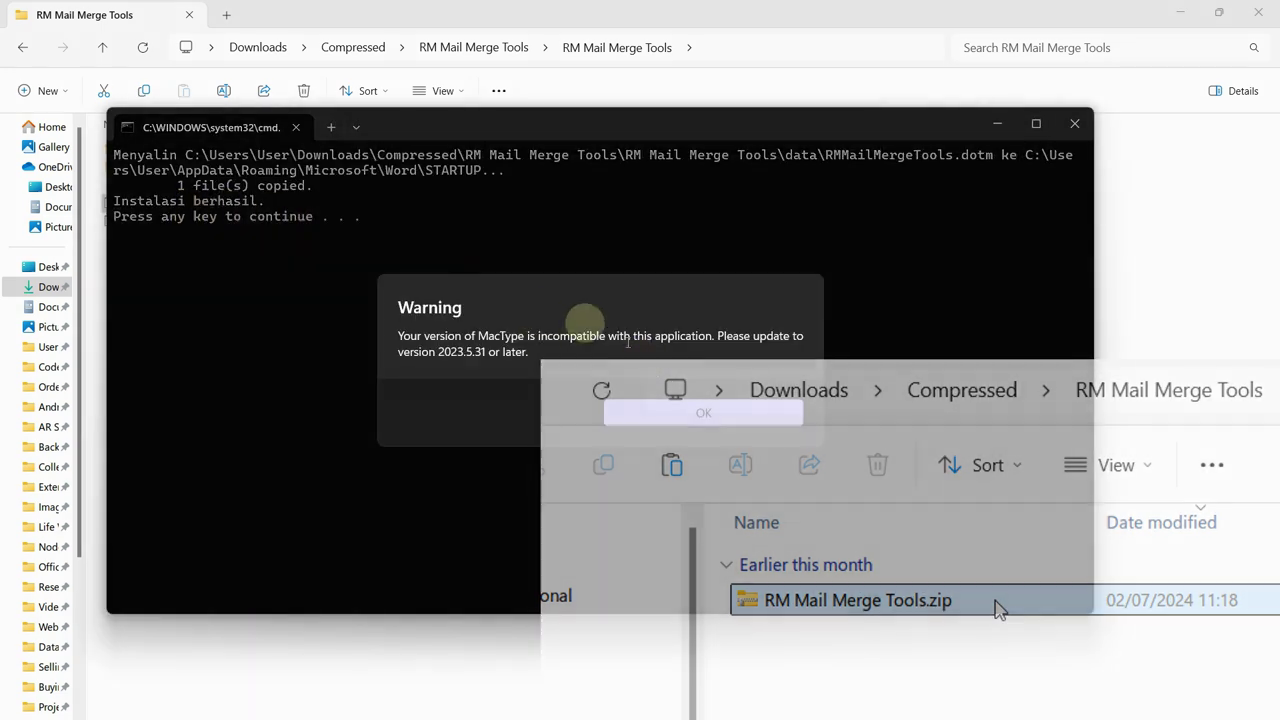
click(709, 405)
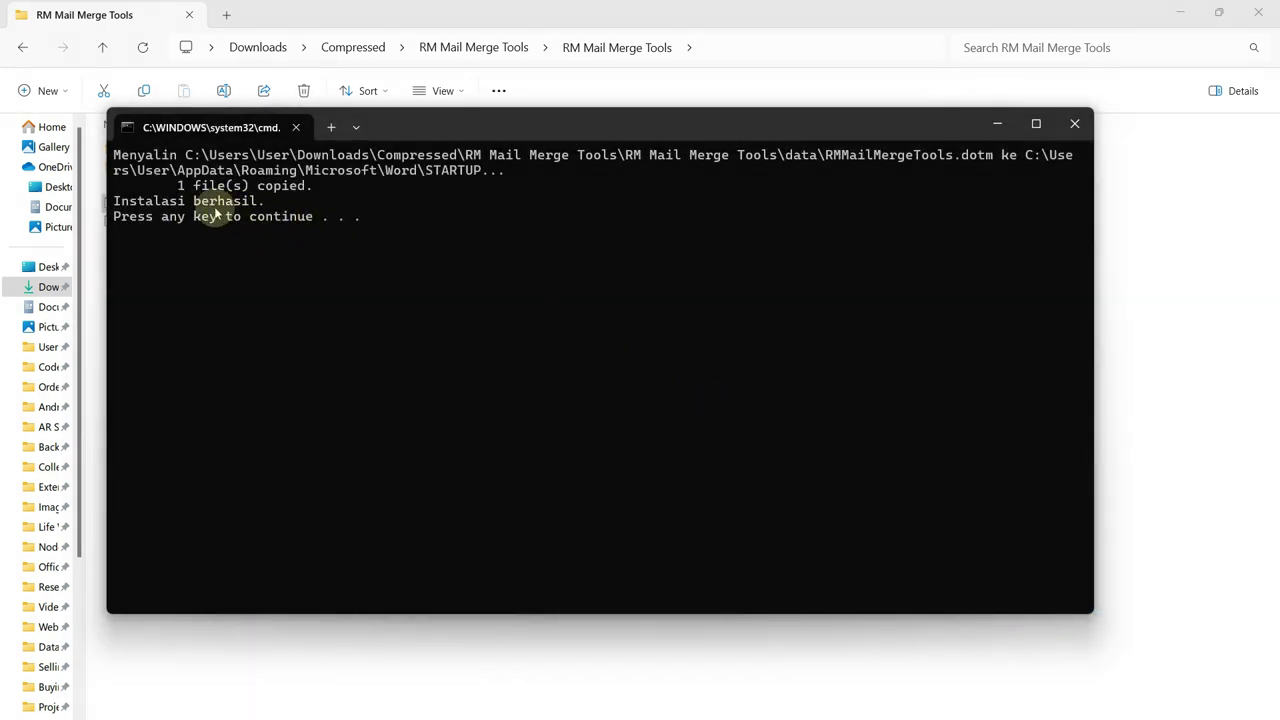
key(Return)
click(489, 322)
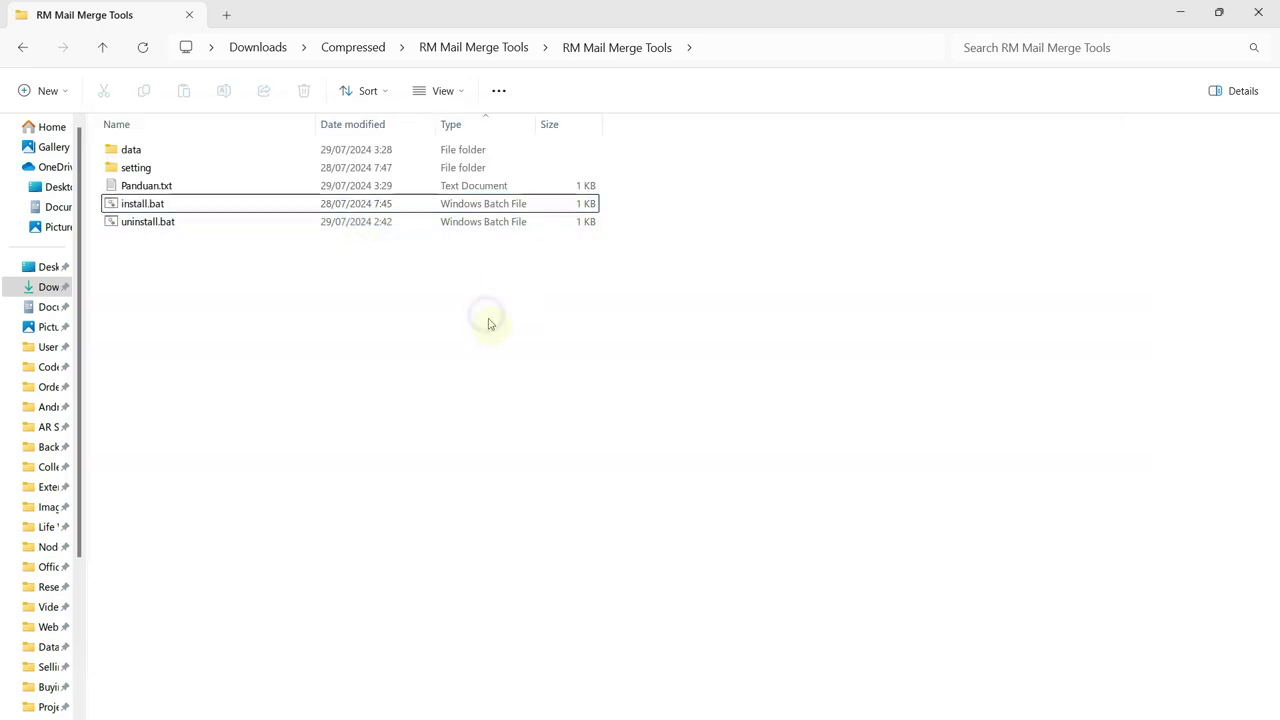
key(alt+Tab)
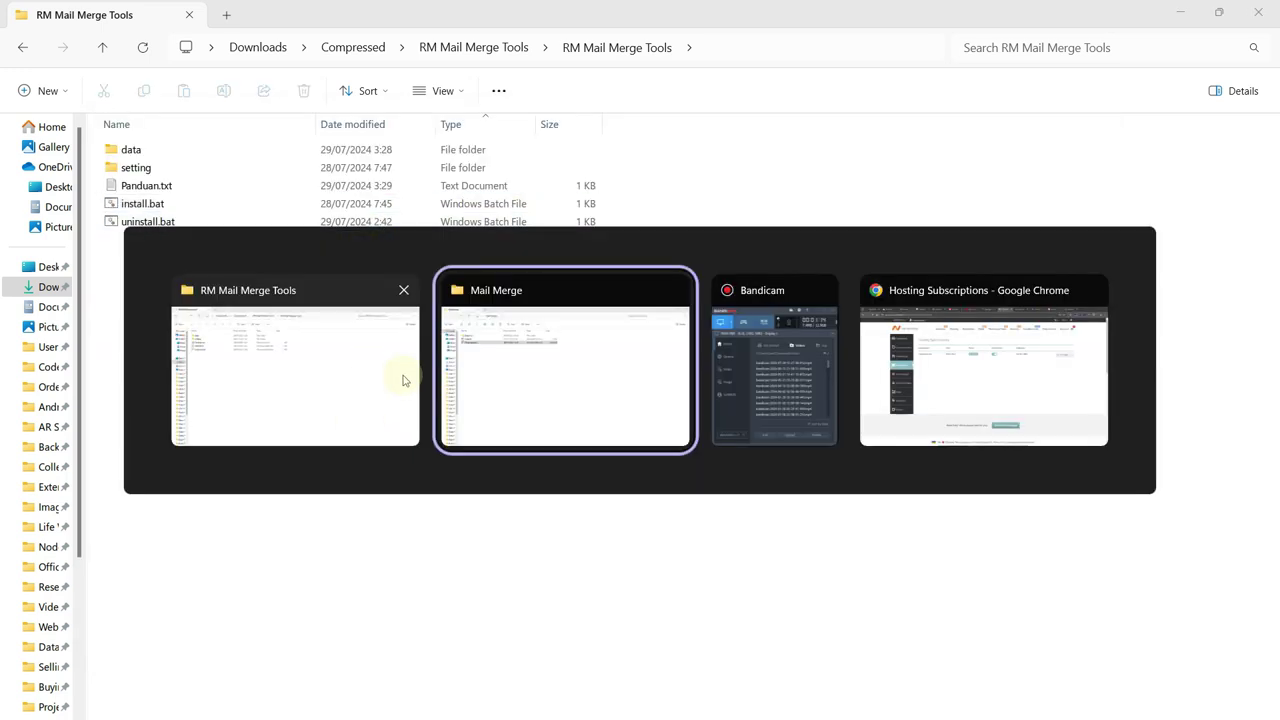
Reopen Template.docx and accept the SQL query to connect the Sheet1$ merge data.
click(177, 189)
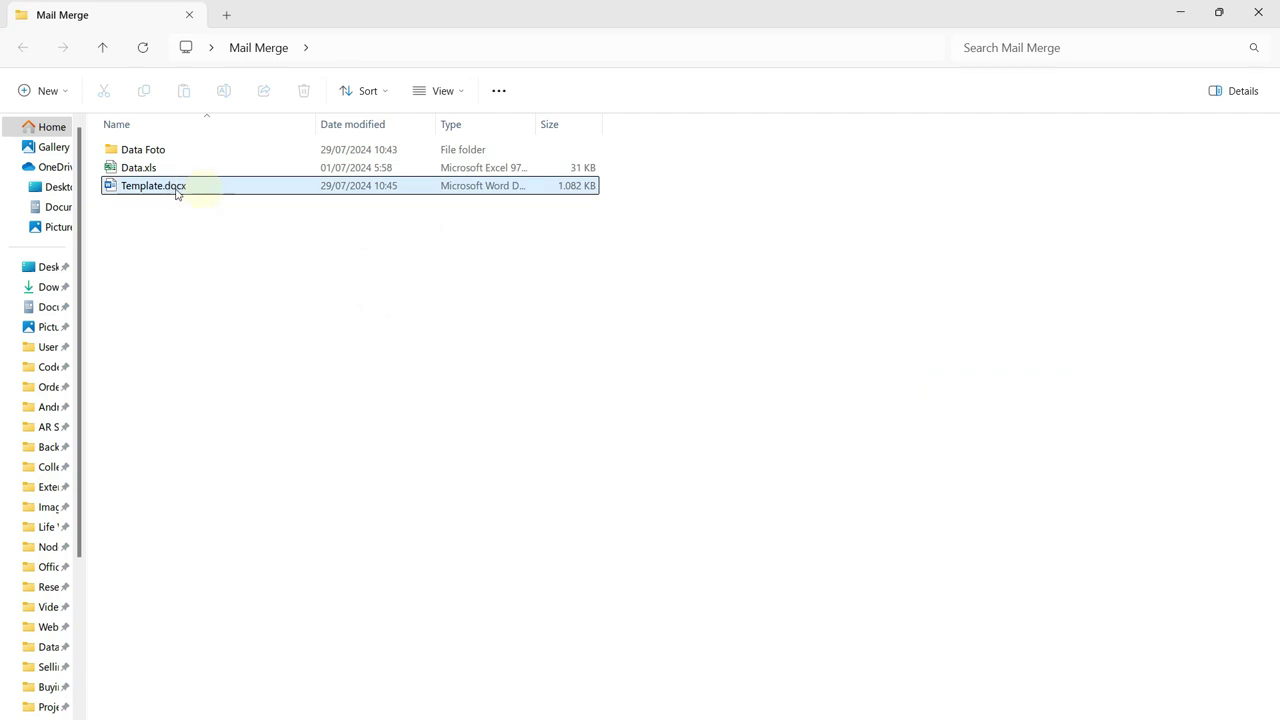
double_click(201, 192)
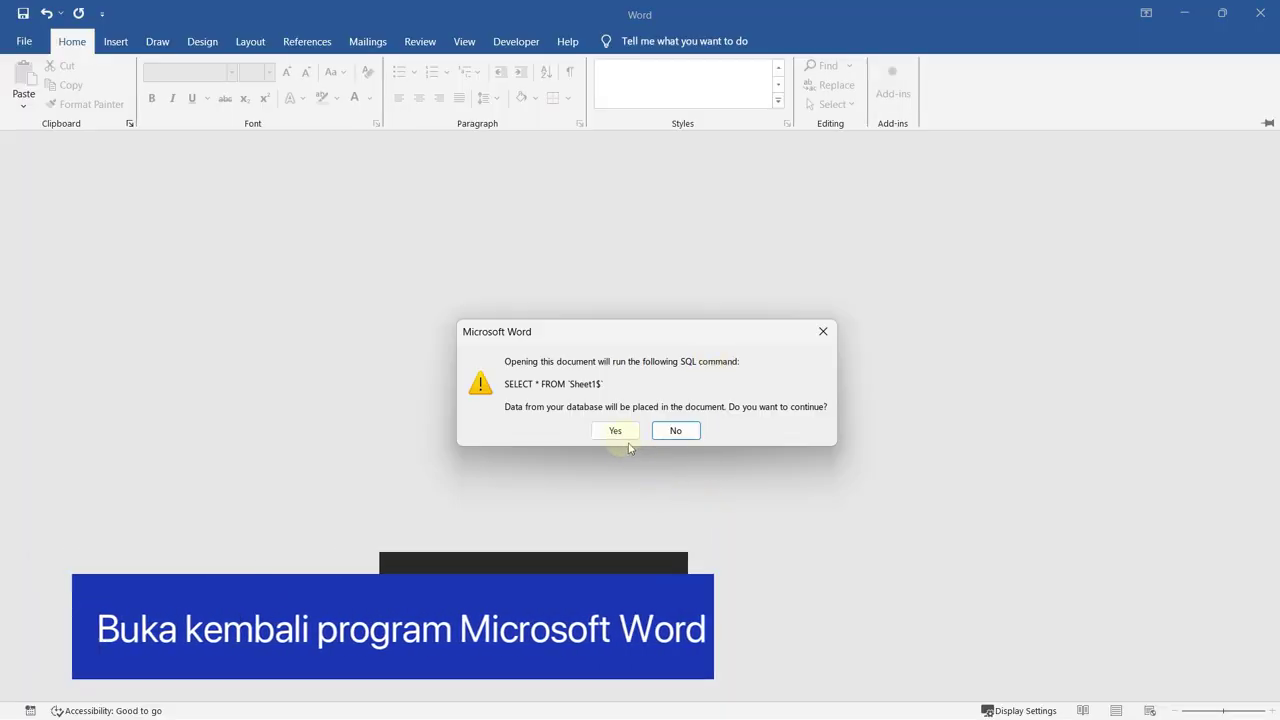
click(616, 431)
Scroll through the merged document and open the RM Macros ribbon tab.
scroll(581, 395, down, 10)
scroll(581, 395, down, 10)
scroll(581, 395, down, 5)
scroll(581, 395, up, 10)
scroll(581, 395, up, 15)
scroll(585, 392, down, 5)
scroll(590, 388, down, 8)
scroll(590, 388, down, 4)
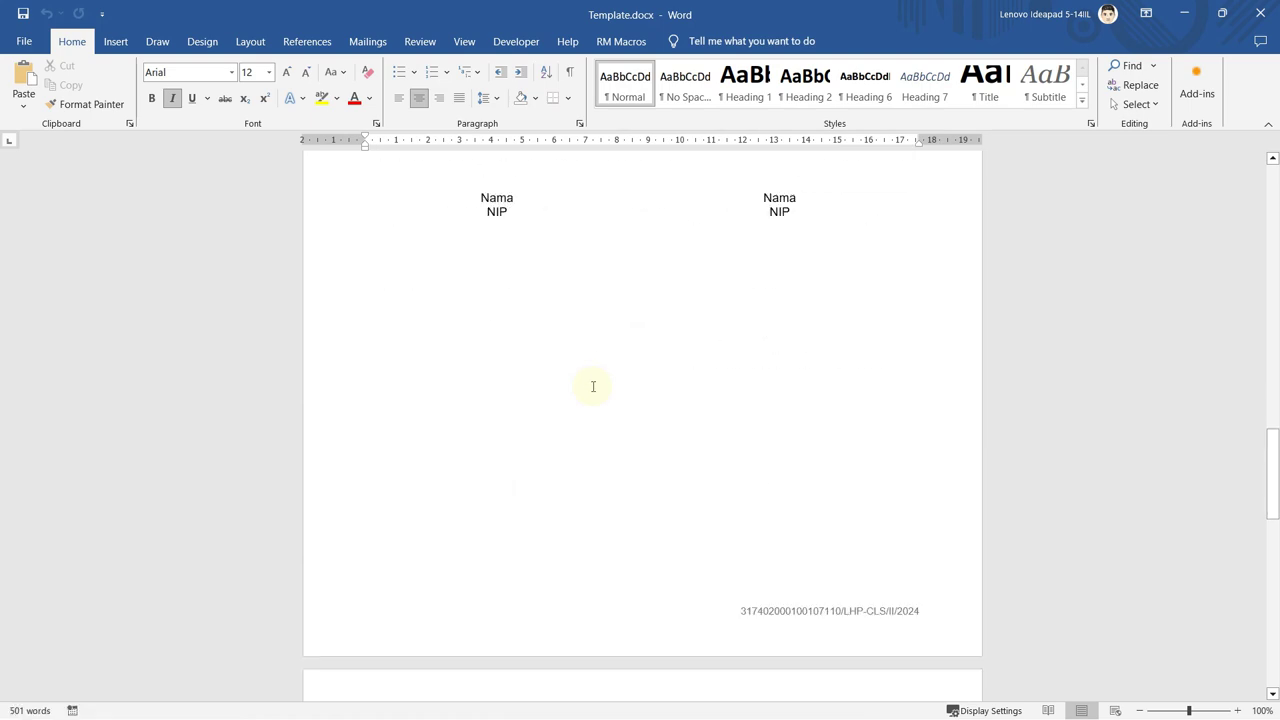
scroll(595, 386, down, 5)
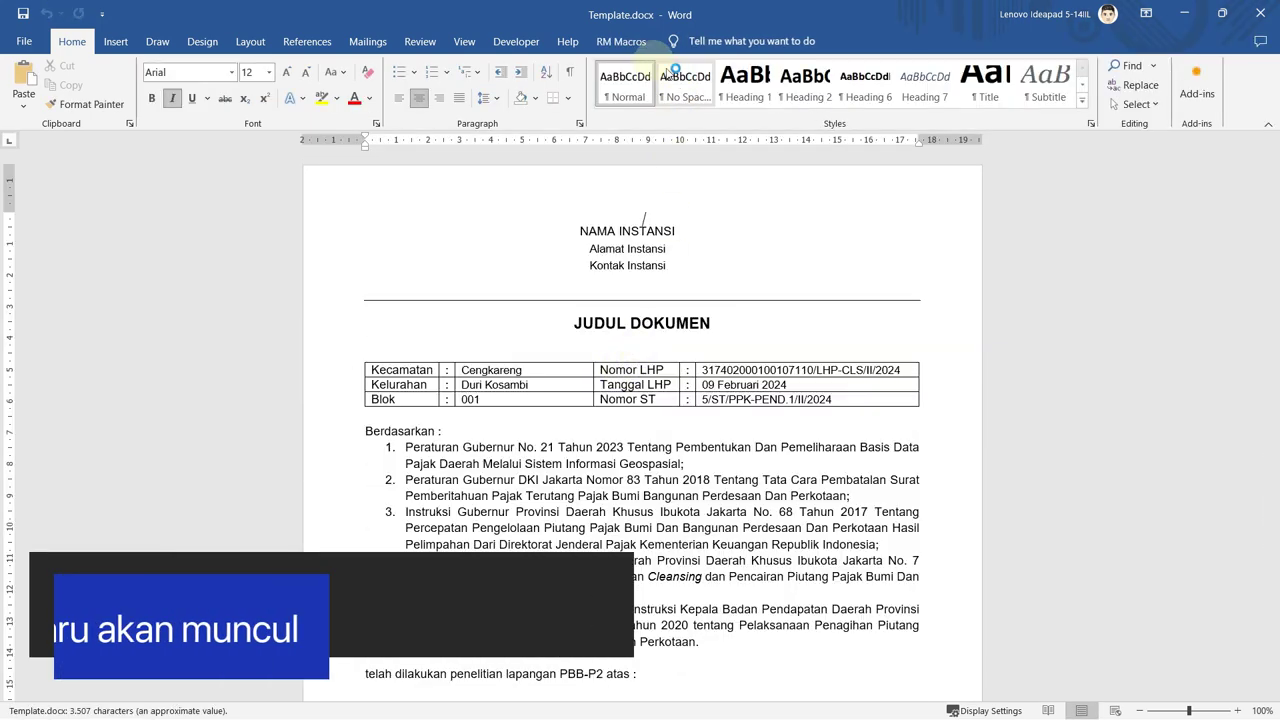
click(621, 41)
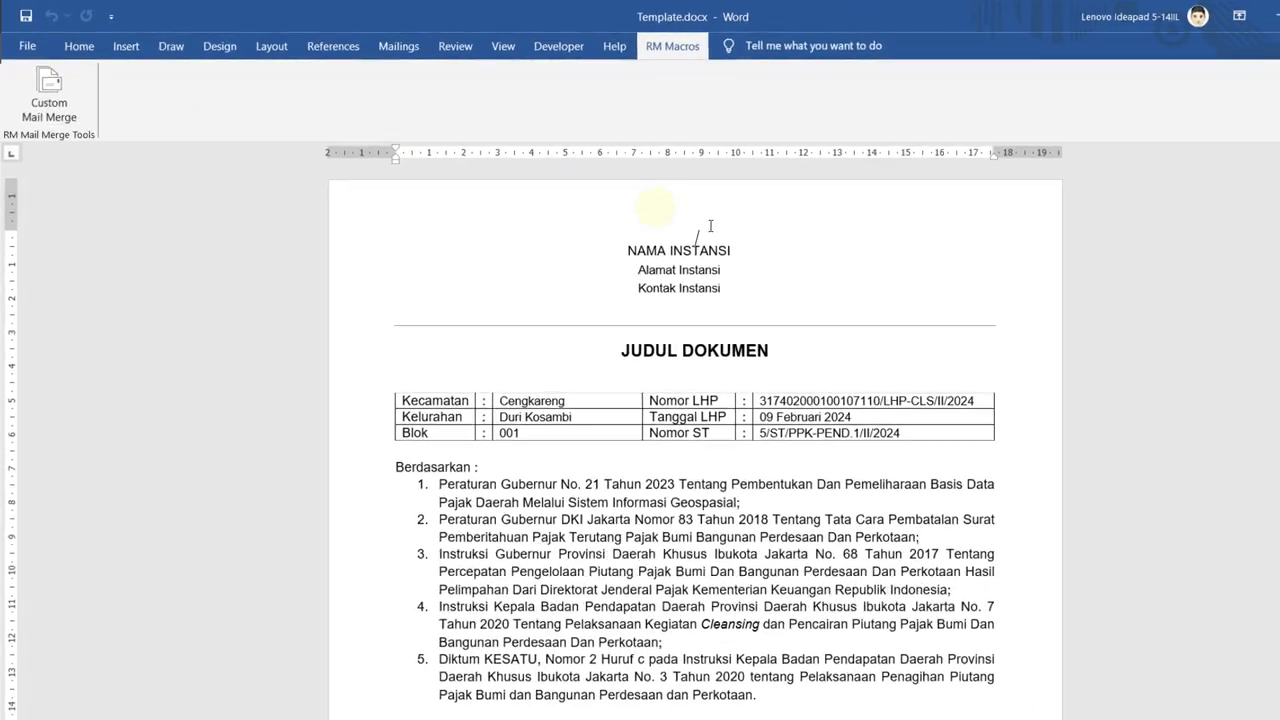
Show field codes with Alt+F9 and select the INCLUDEPICTURE keyword of the table picture field.
scroll(657, 207, down, 2)
scroll(700, 250, down, 5)
scroll(730, 290, down, 5)
scroll(745, 300, down, 5)
scroll(750, 307, down, 5)
scroll(750, 307, down, 5)
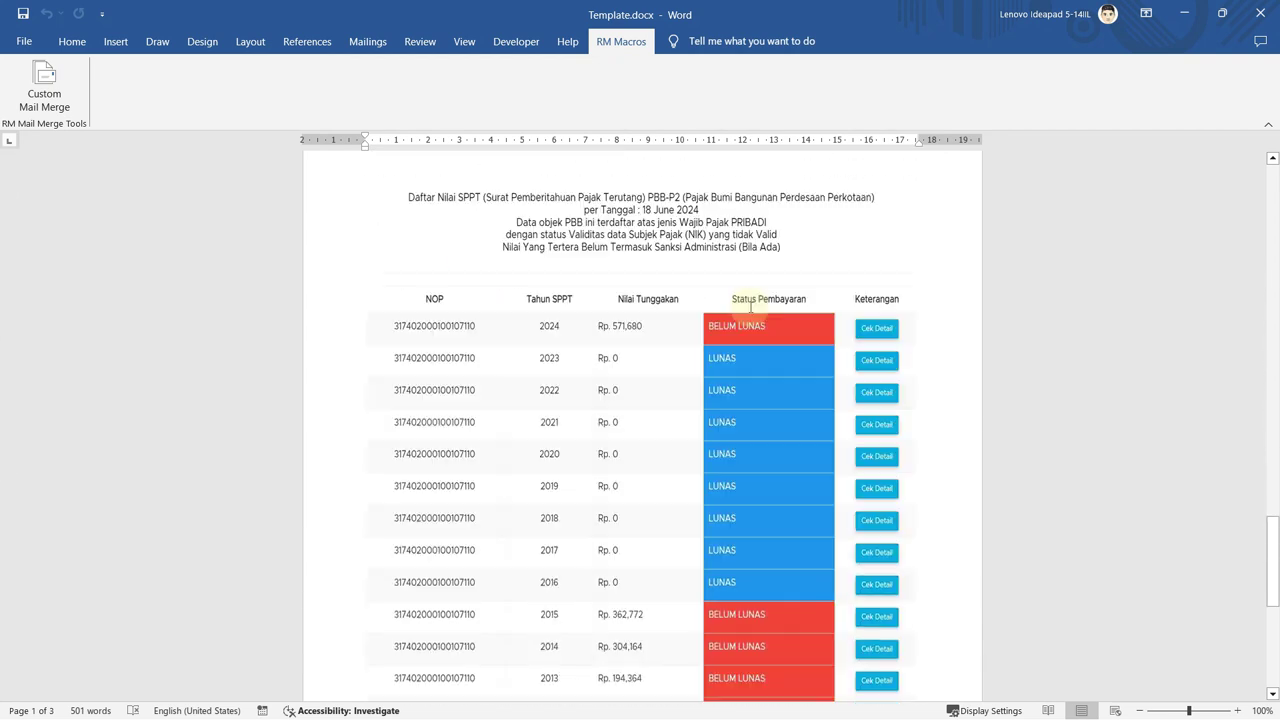
scroll(762, 340, down, 2)
scroll(766, 440, down, 1)
scroll(766, 437, up, 3)
scroll(766, 443, up, 2)
scroll(770, 450, down, 8)
scroll(770, 490, up, 3)
scroll(767, 488, up, 5)
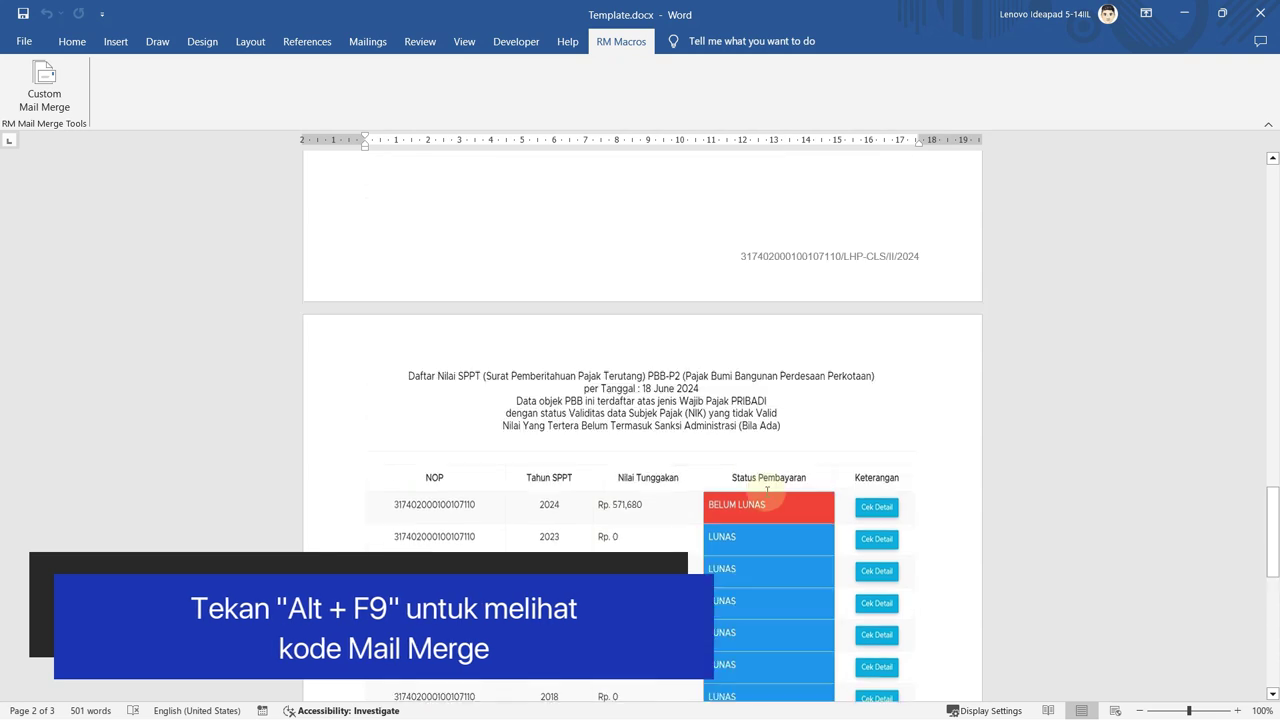
key(alt+F9)
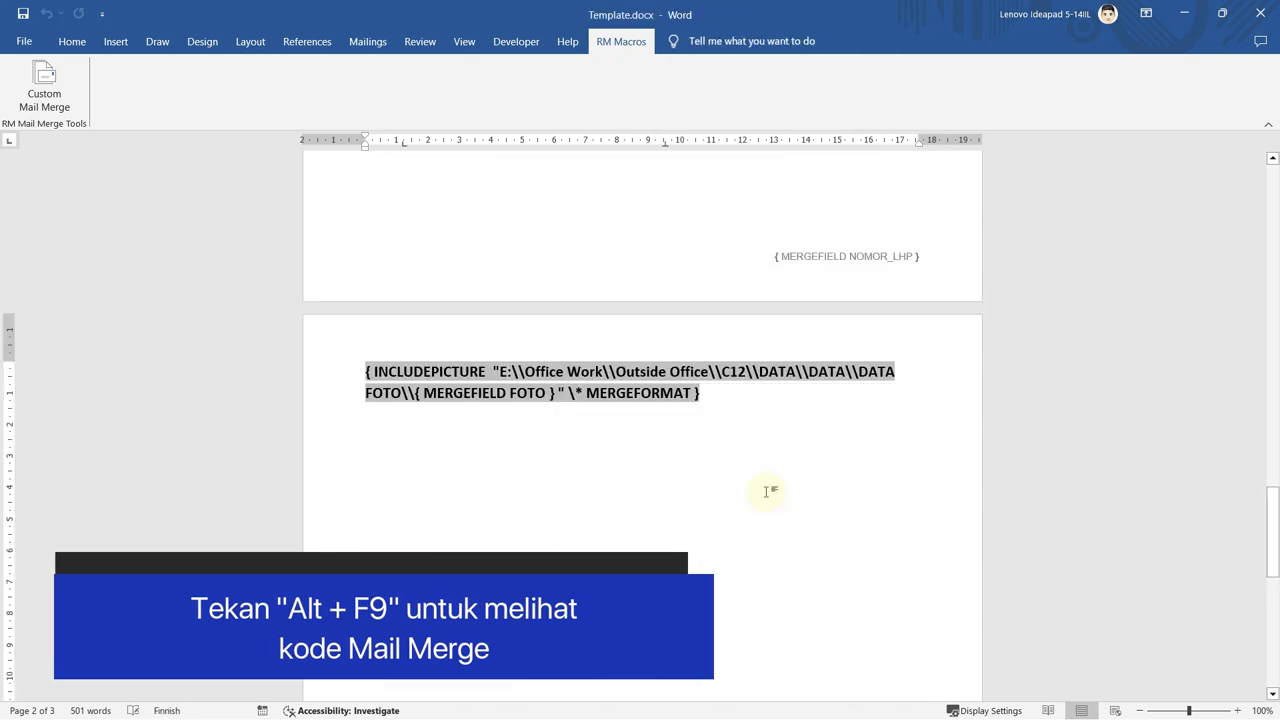
double_click(405, 374)
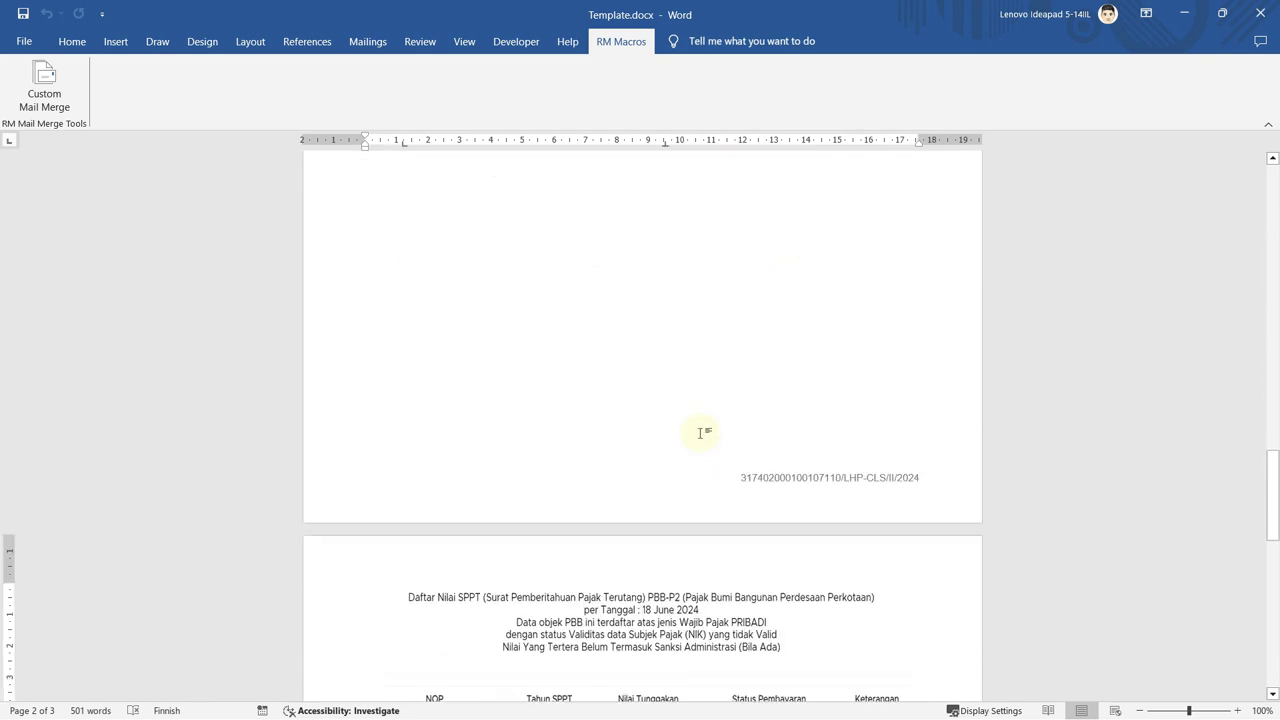
On Mailings, select the table picture and jump the preview to the First Record.
click(366, 40)
scroll(640, 337, down, 5)
scroll(663, 371, down, 4)
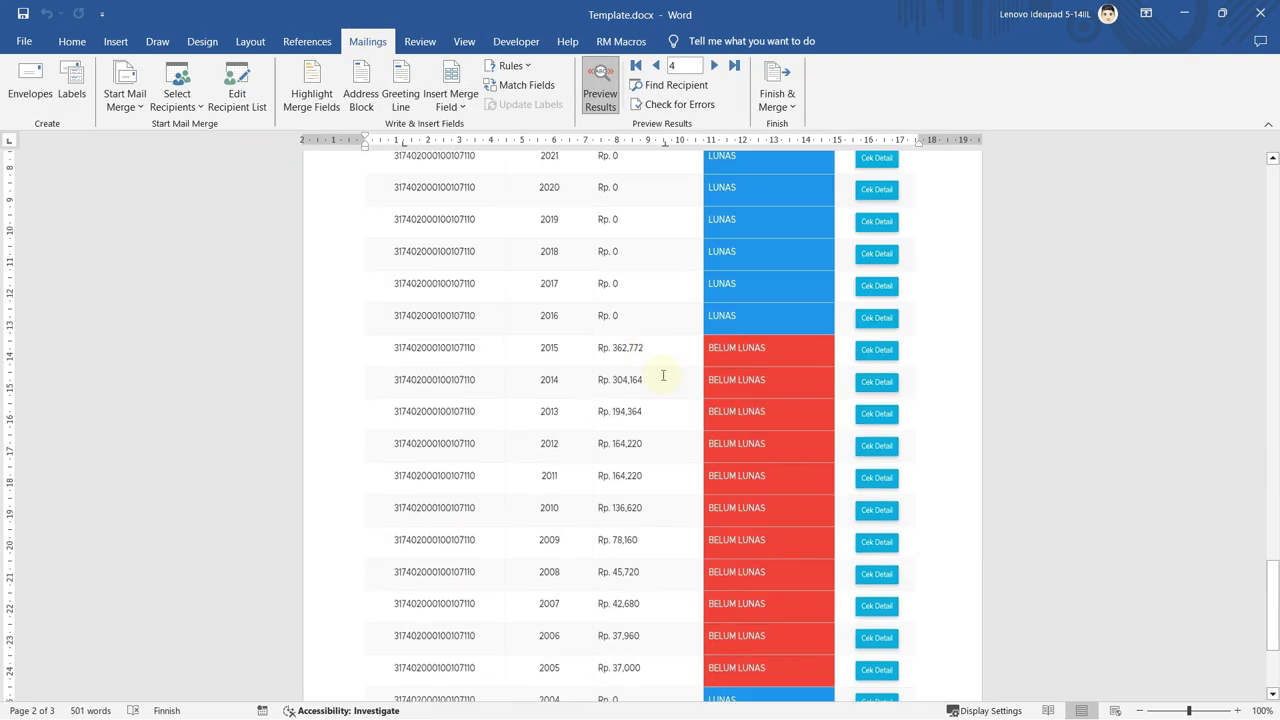
click(663, 373)
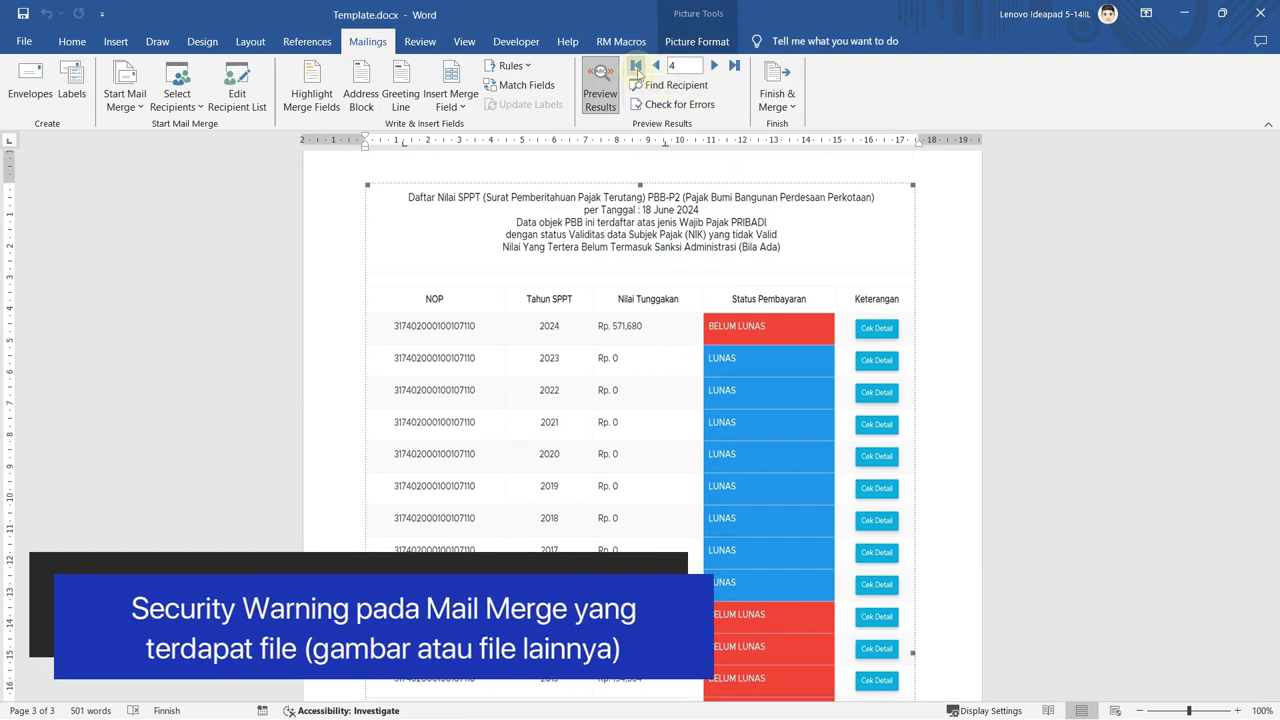
click(636, 68)
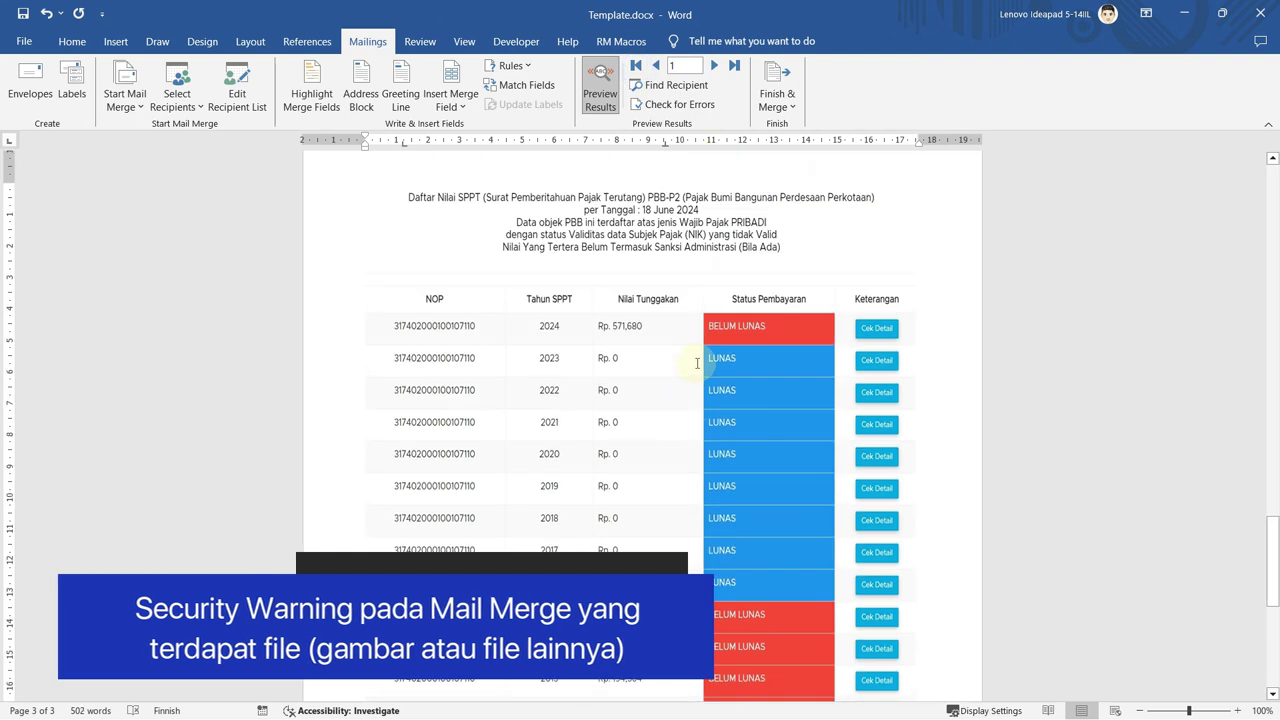
Allow the picture field to update, then advance the merge preview with Next Record to record 5.
click(699, 366)
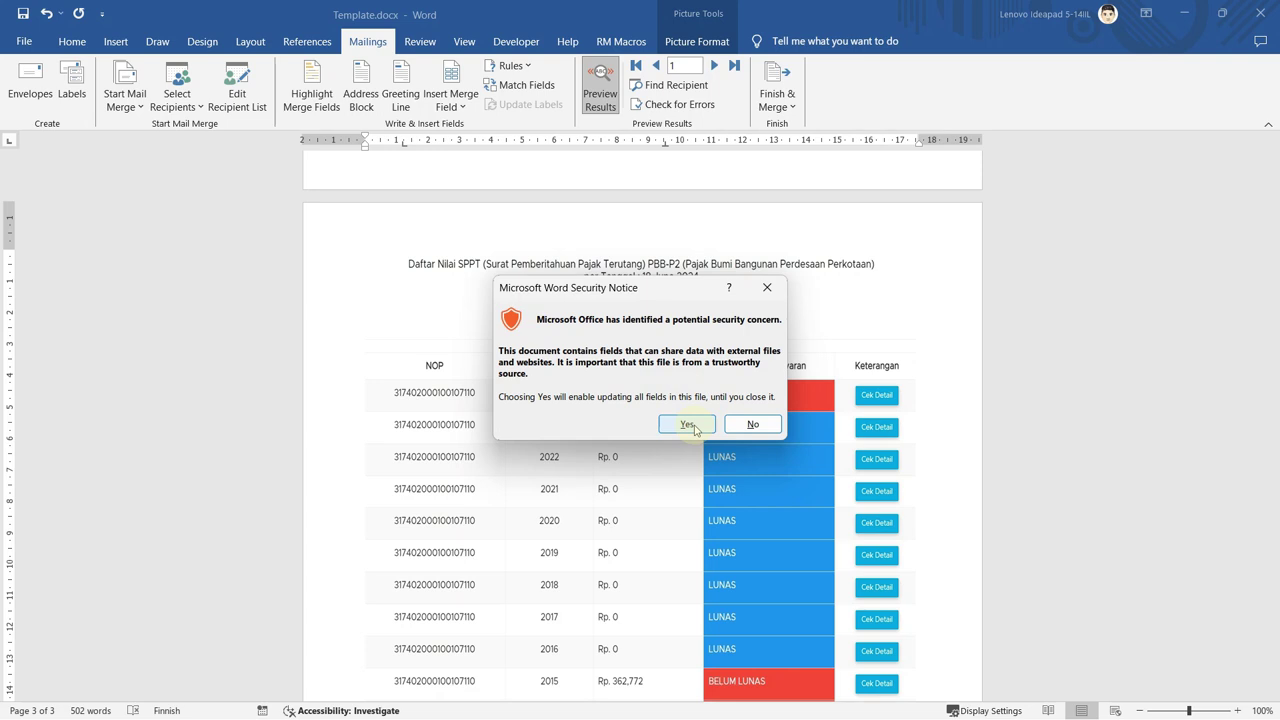
click(690, 424)
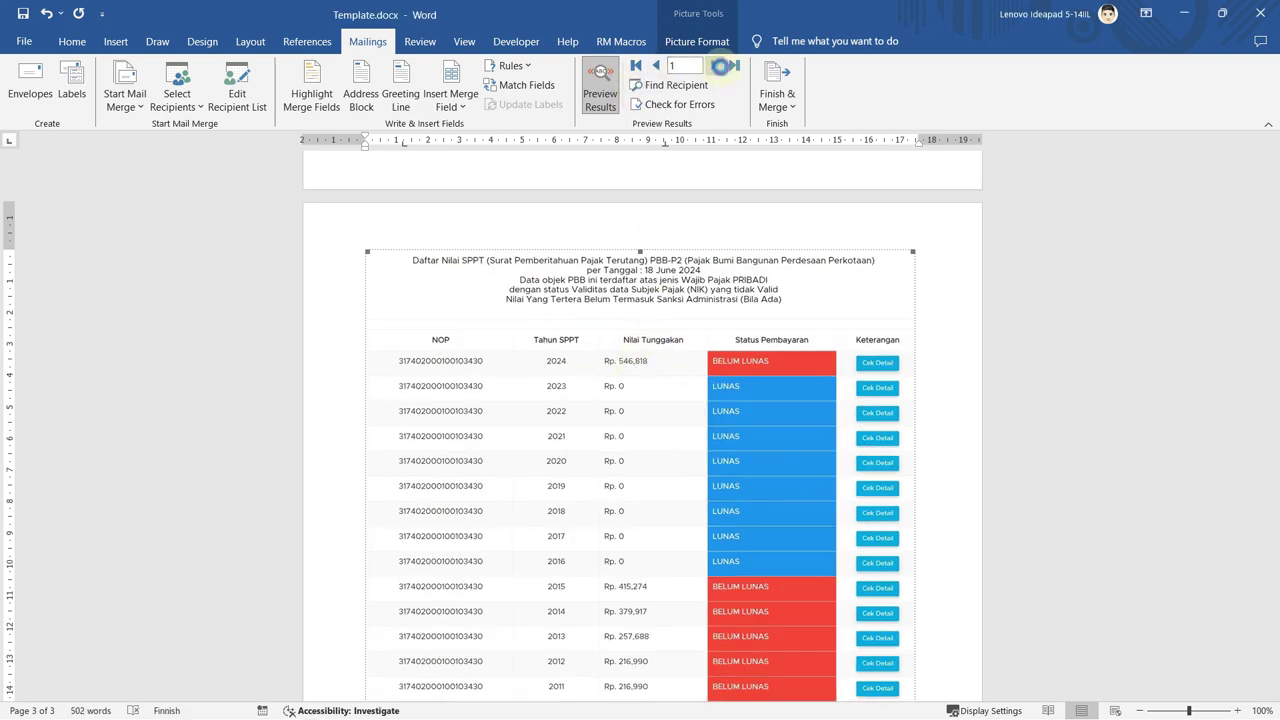
click(718, 65)
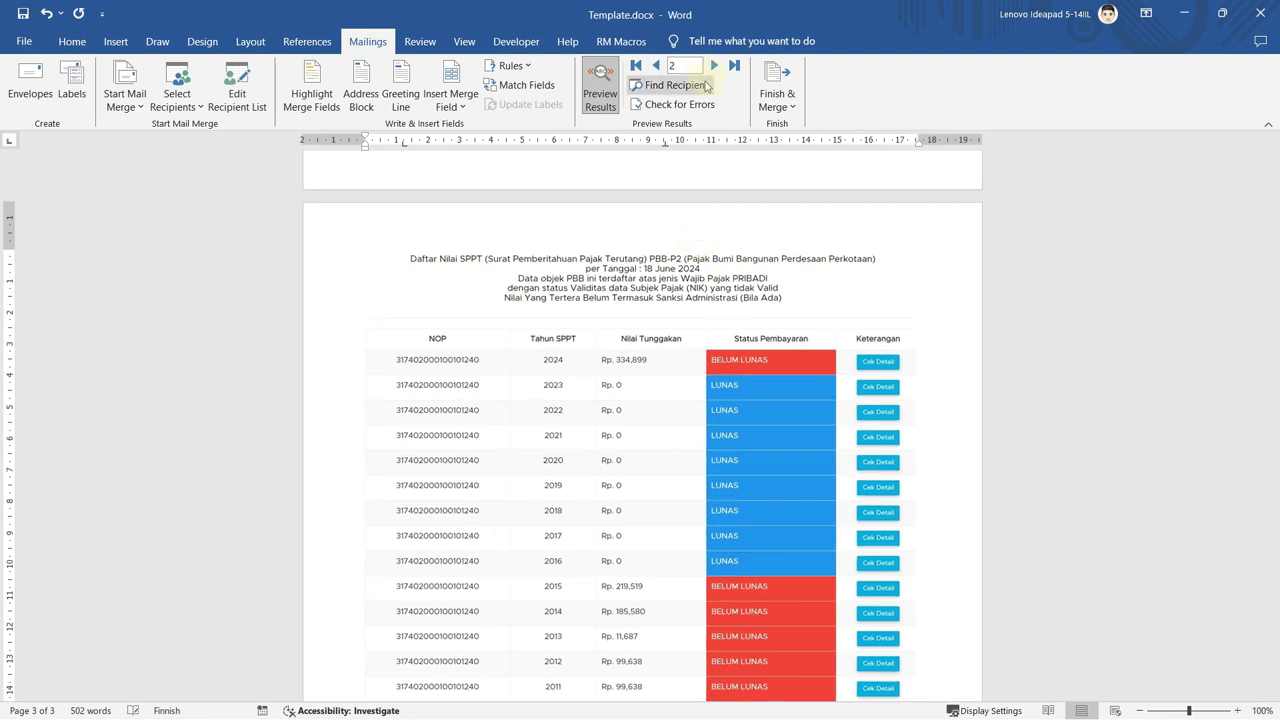
click(714, 65)
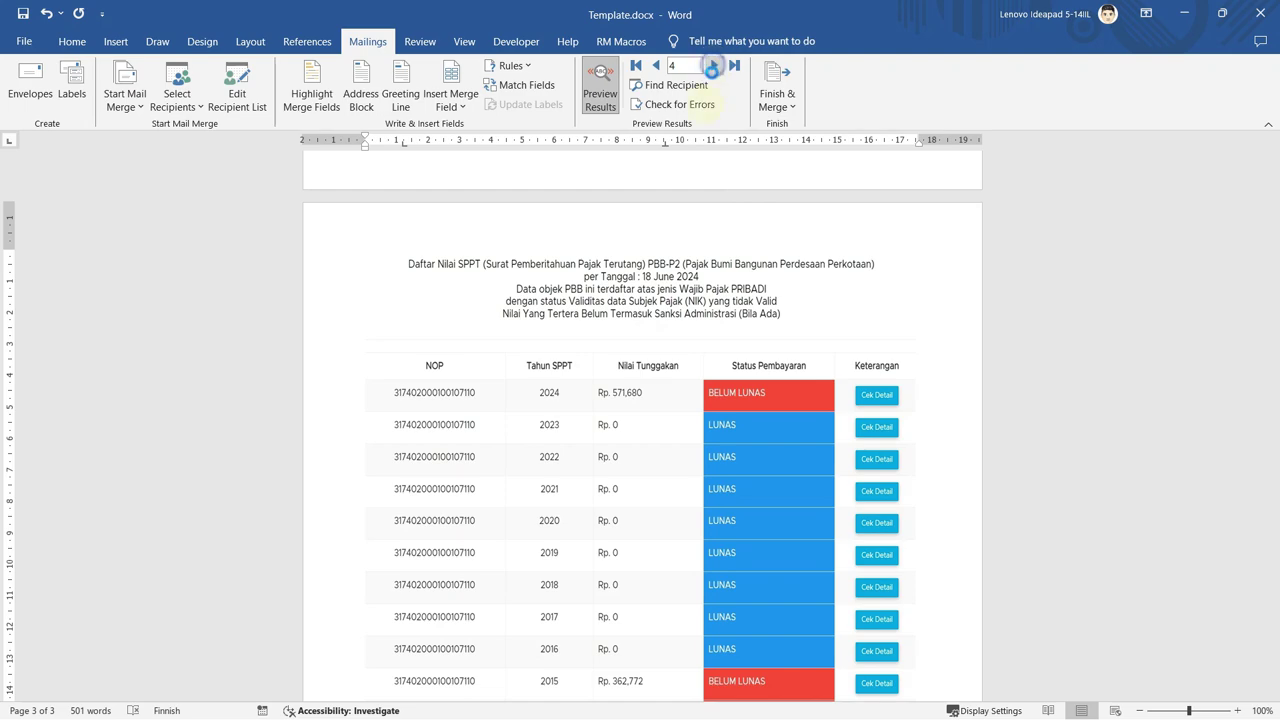
click(712, 65)
scroll(872, 327, down, 10)
scroll(872, 327, up, 8)
scroll(868, 320, up, 3)
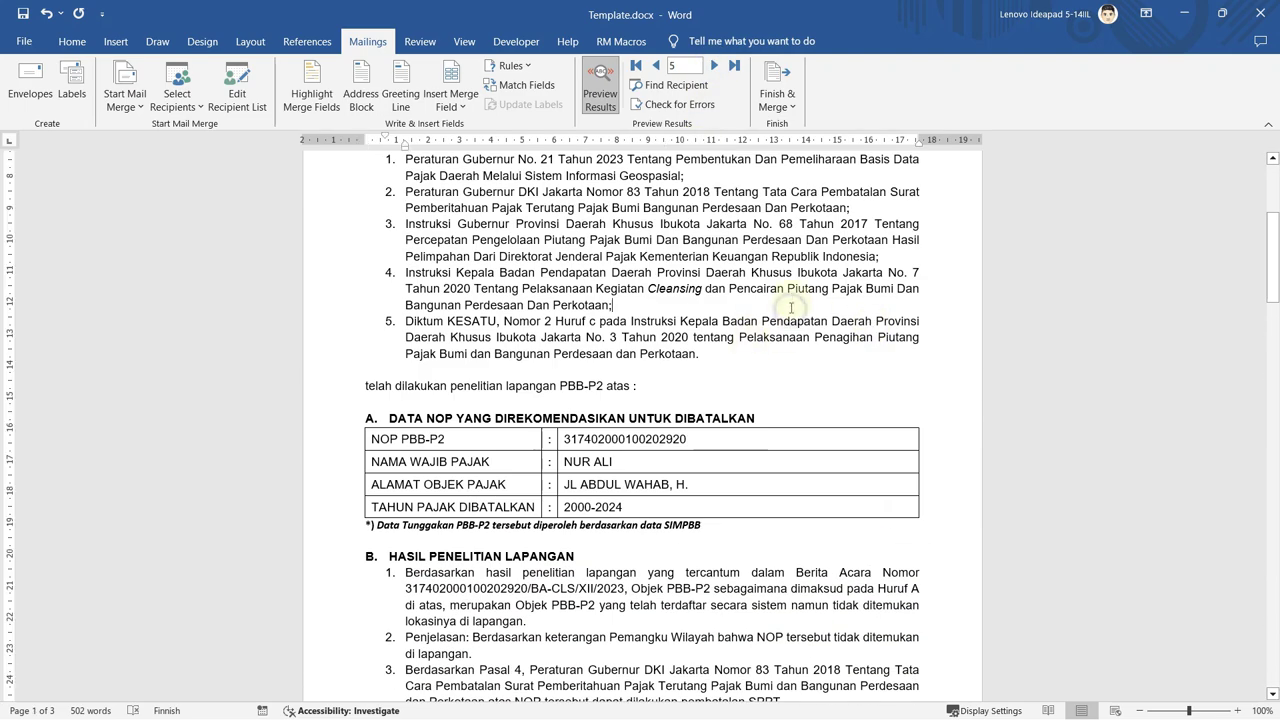
Merge DisableWarning.reg from the setting folder into the registry and accept the confirmation prompts.
key(alt+Tab)
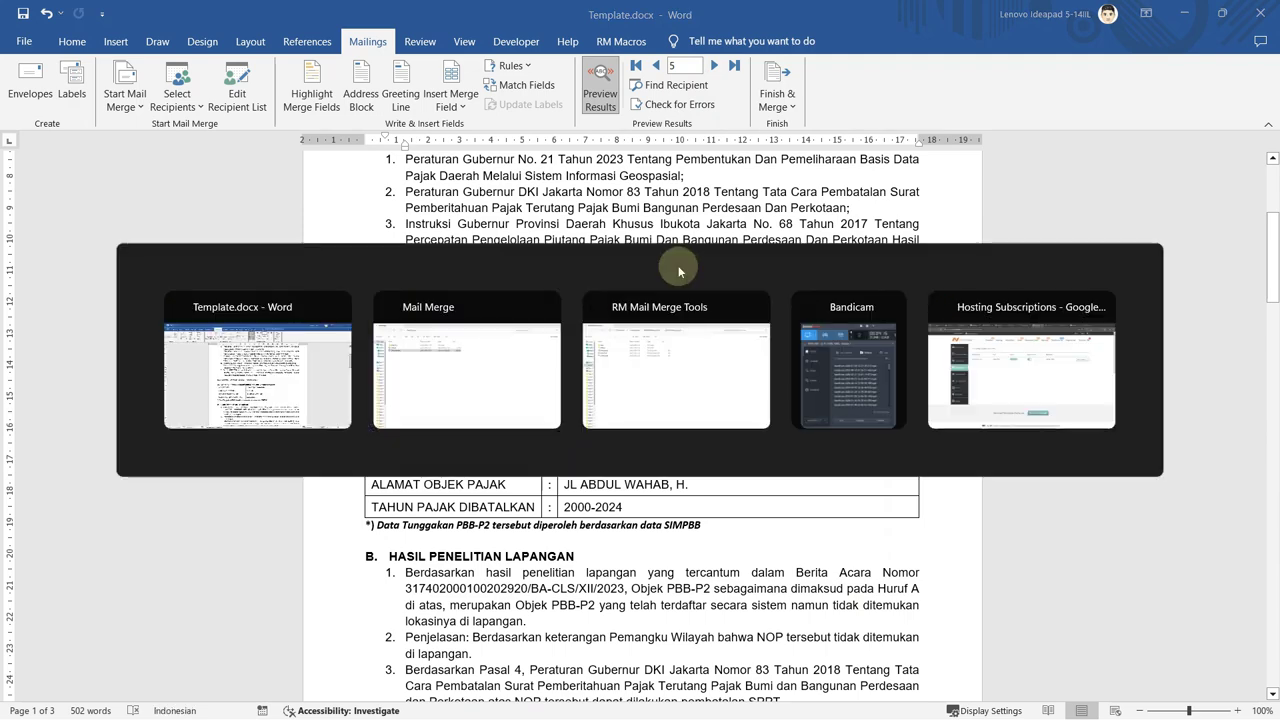
key(alt+Tab)
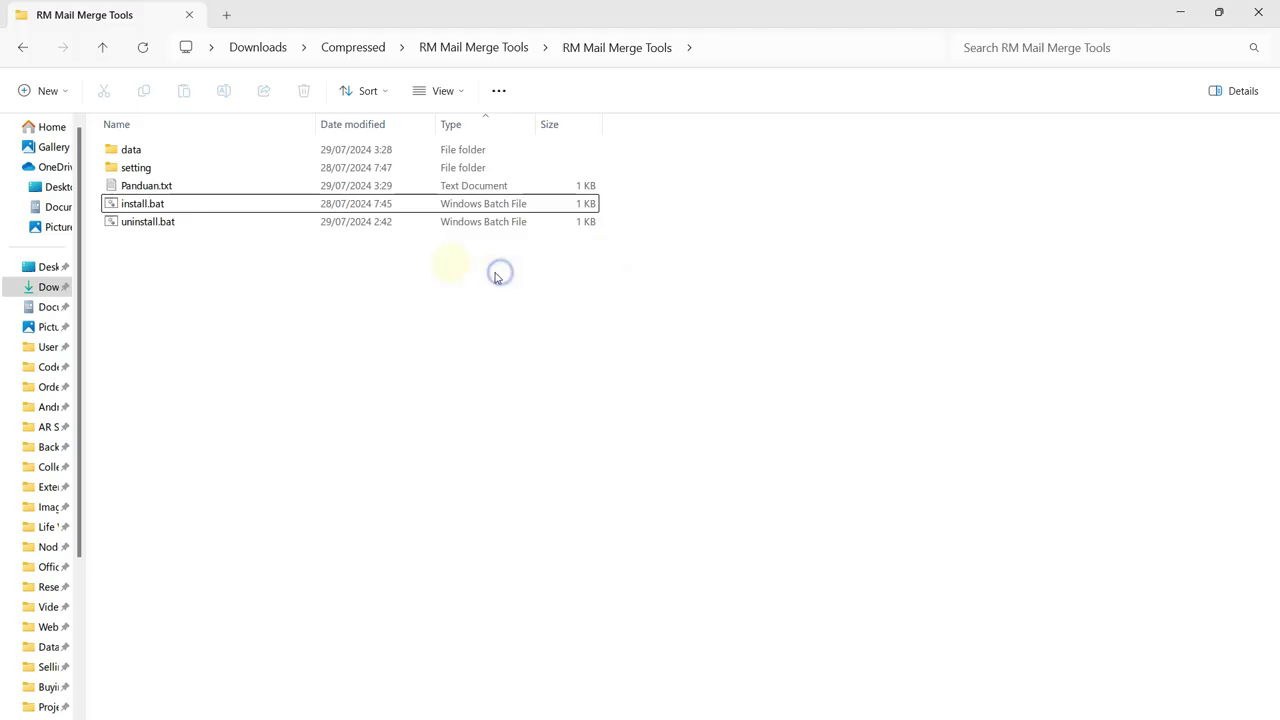
double_click(166, 170)
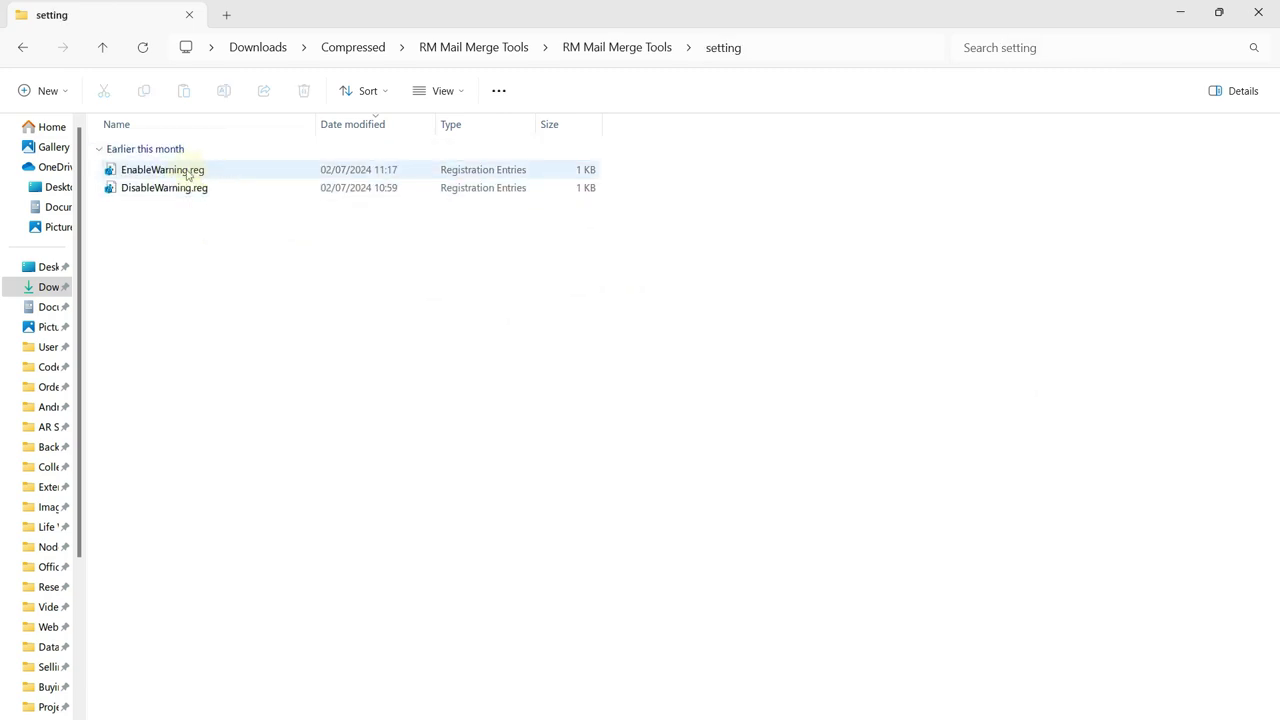
click(214, 197)
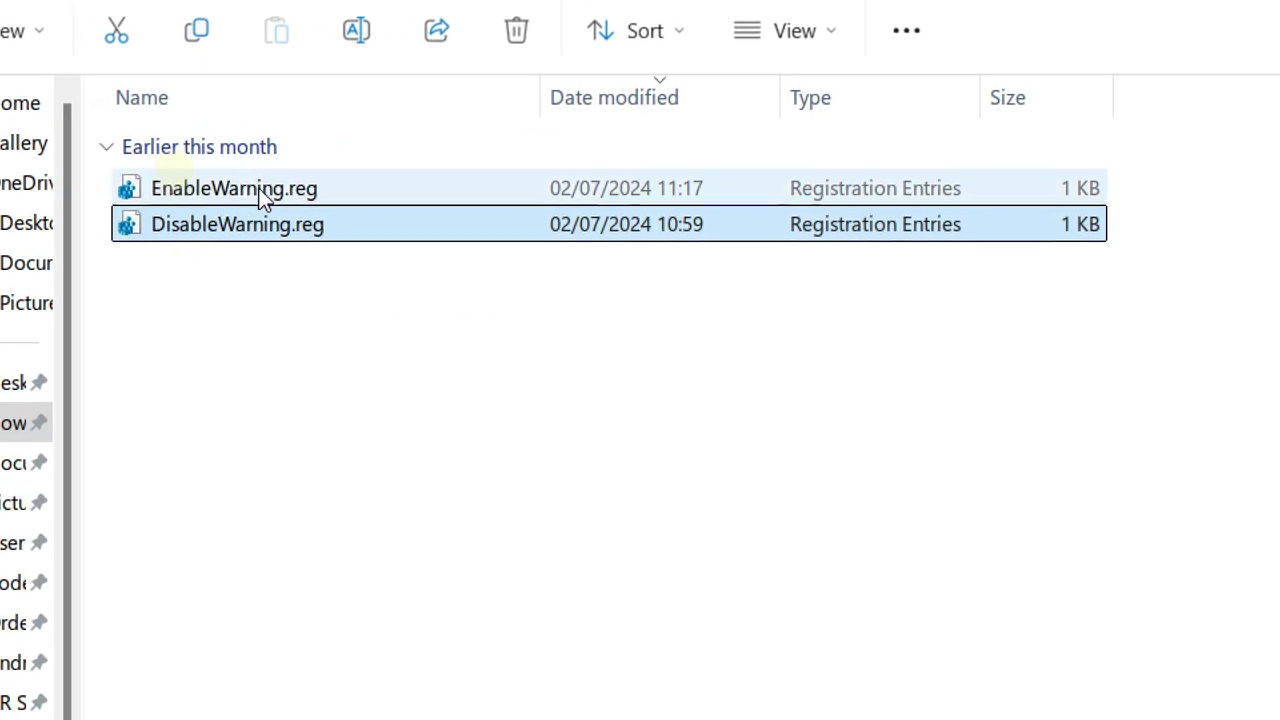
click(255, 192)
click(250, 226)
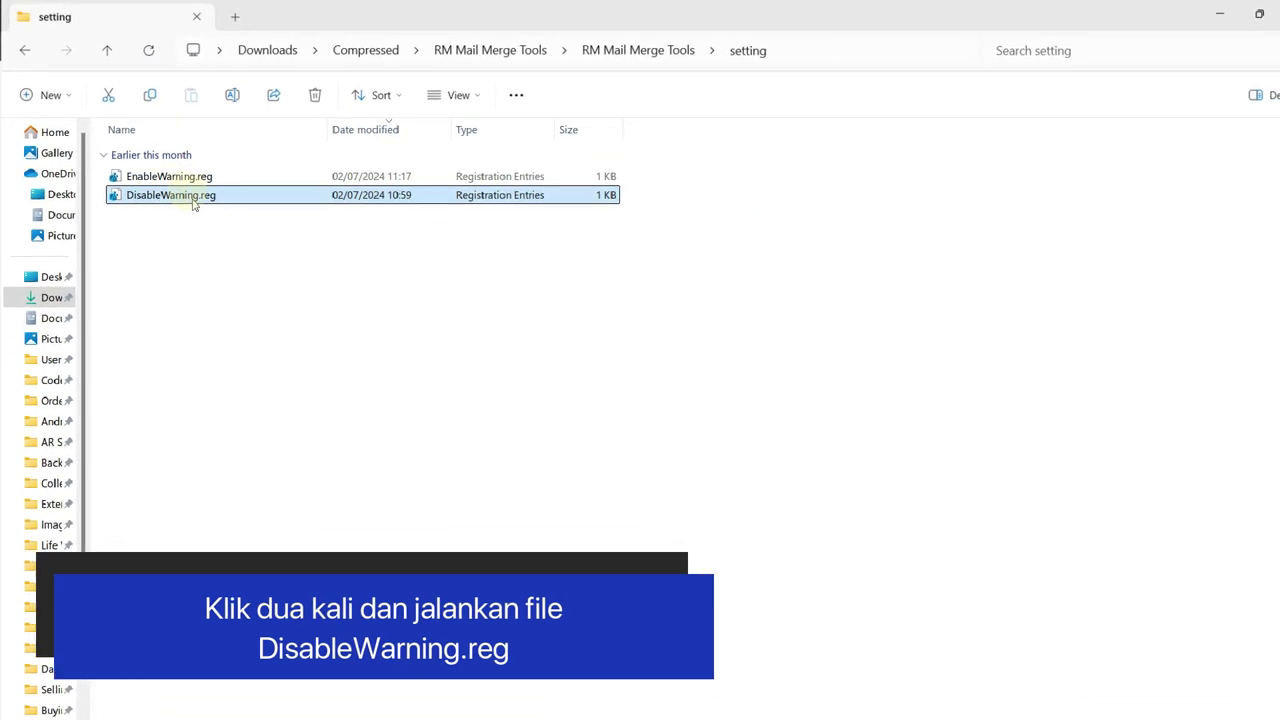
double_click(198, 200)
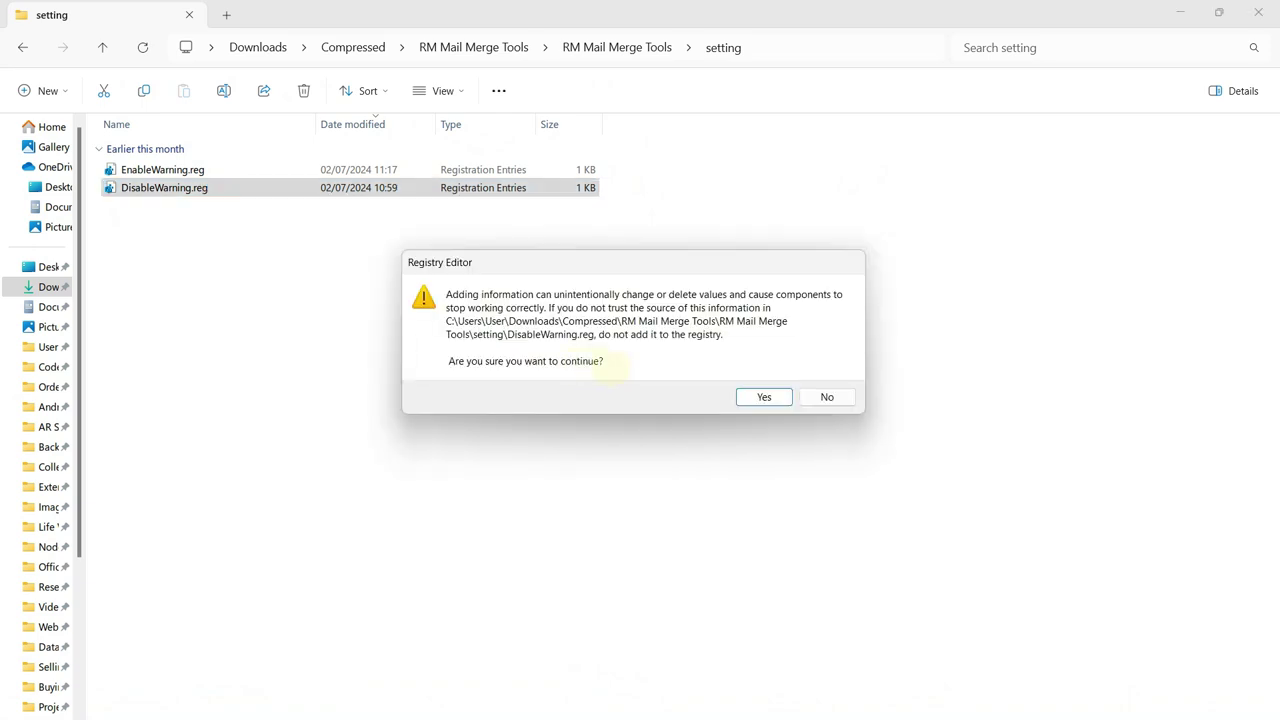
click(765, 396)
click(825, 372)
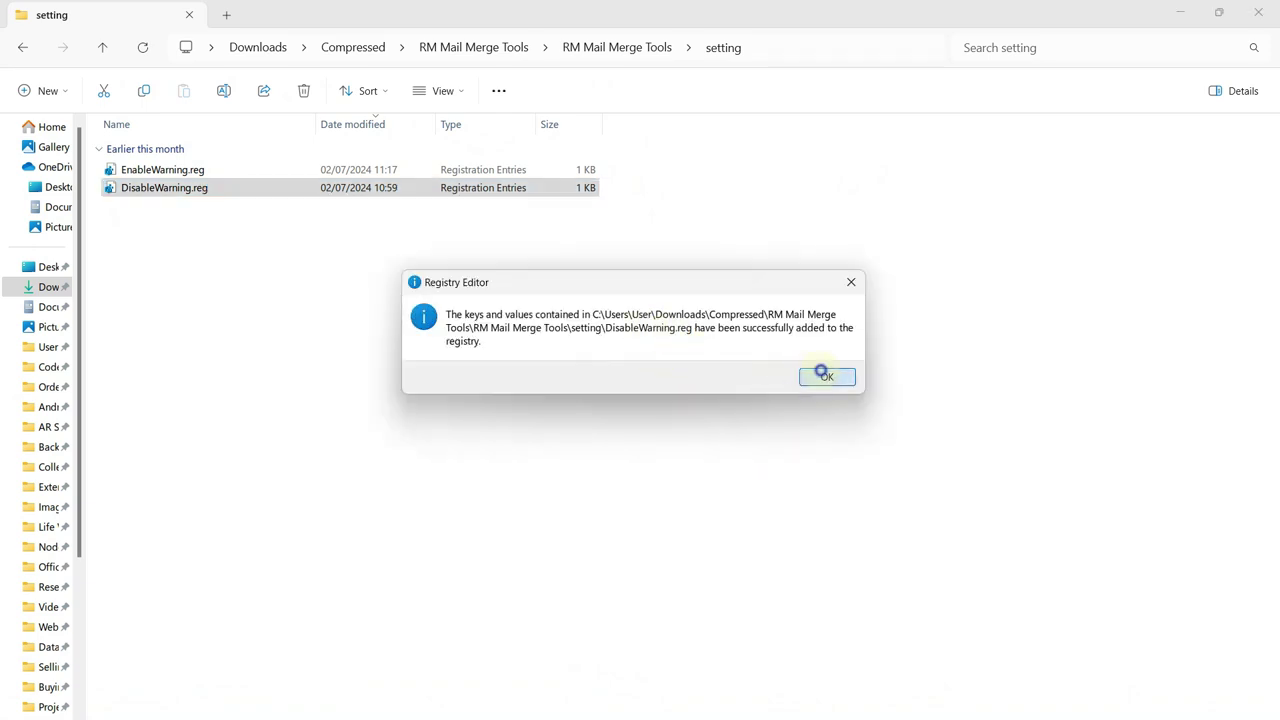
key(alt+Tab)
Close the Template.docx document window in Word.
scroll(628, 286, down, 5)
scroll(628, 286, down, 8)
scroll(875, 183, up, 5)
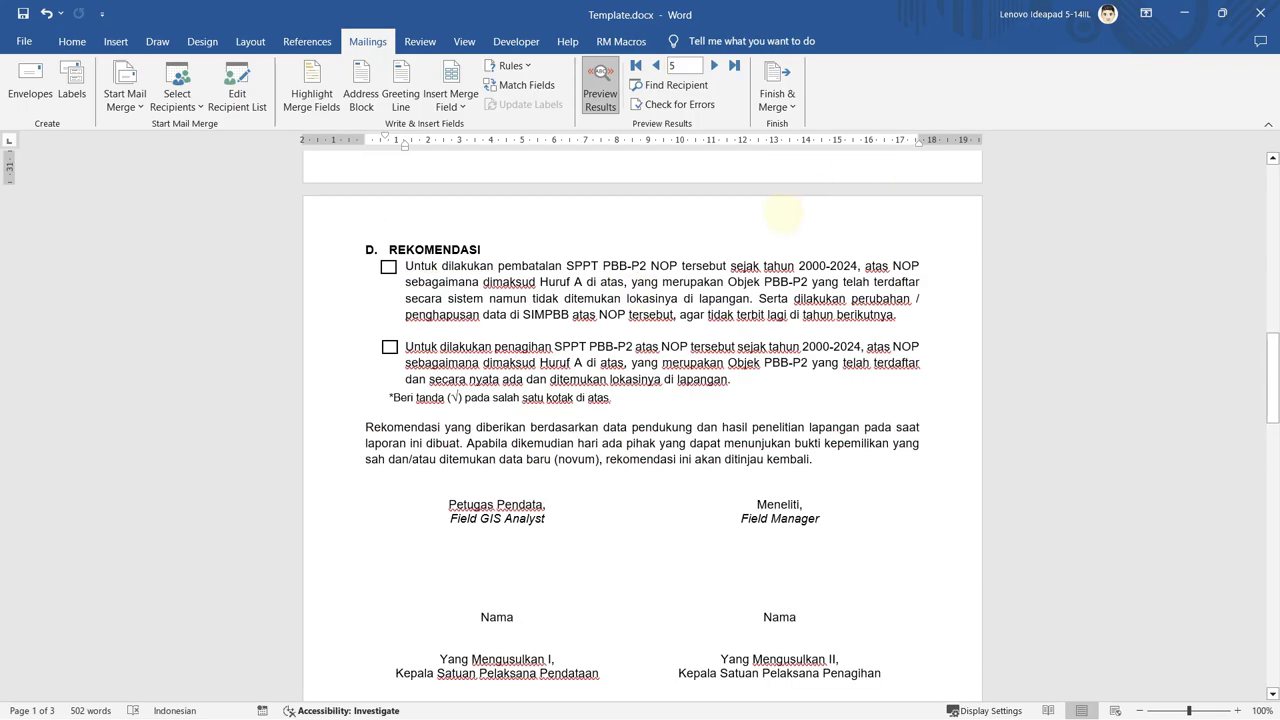
scroll(784, 212, up, 5)
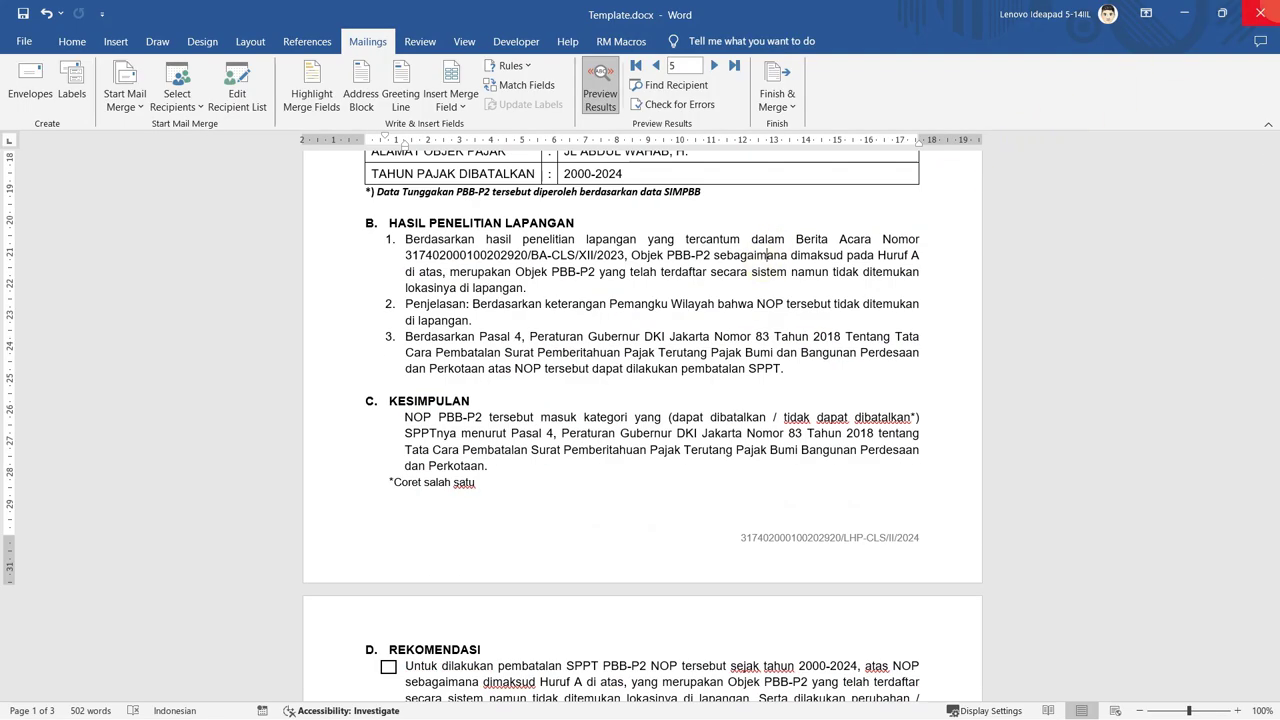
click(1260, 13)
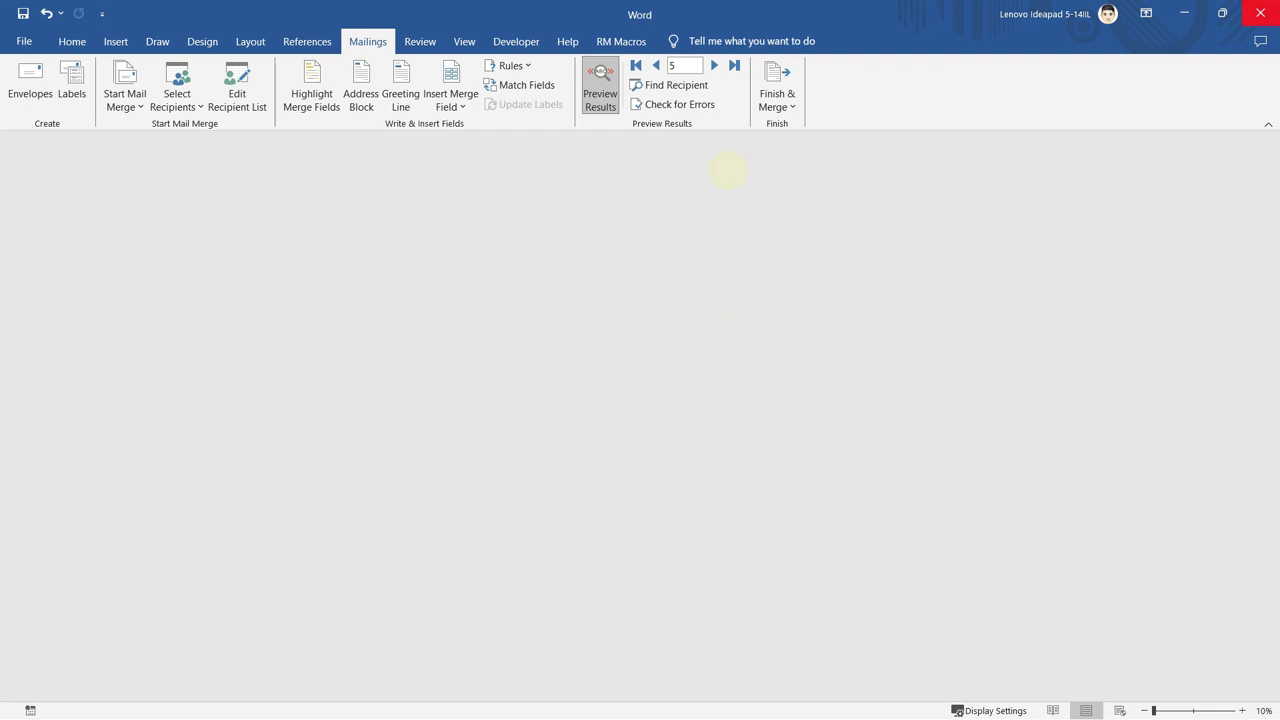
key(alt+Tab)
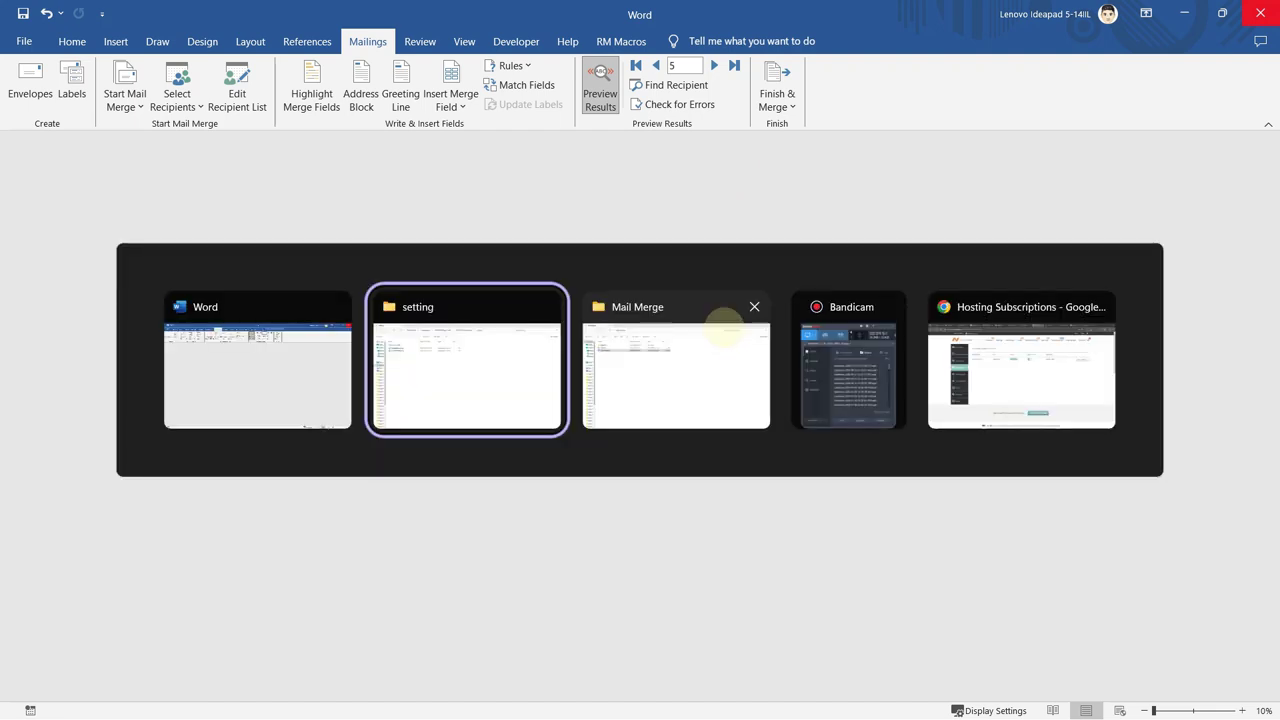
Reopen Template.docx in Word from the Mail Merge folder.
click(723, 320)
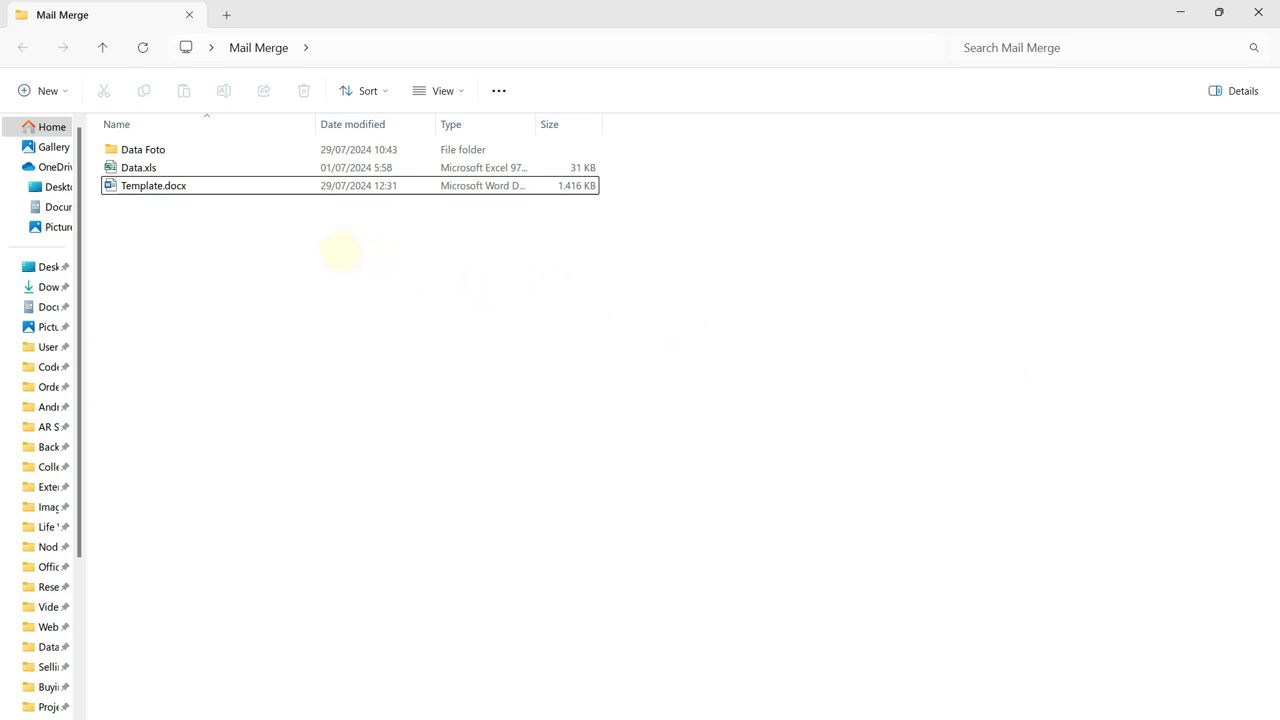
key(alt+Tab)
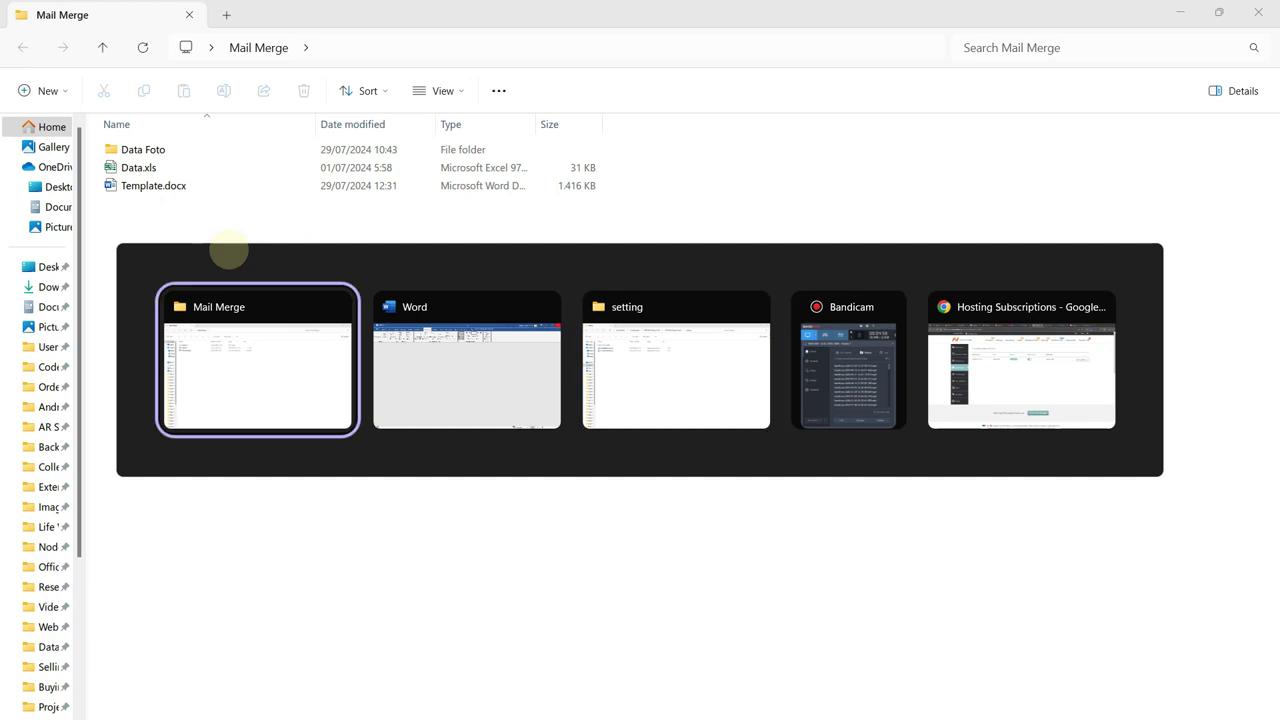
click(604, 296)
key(alt+Tab)
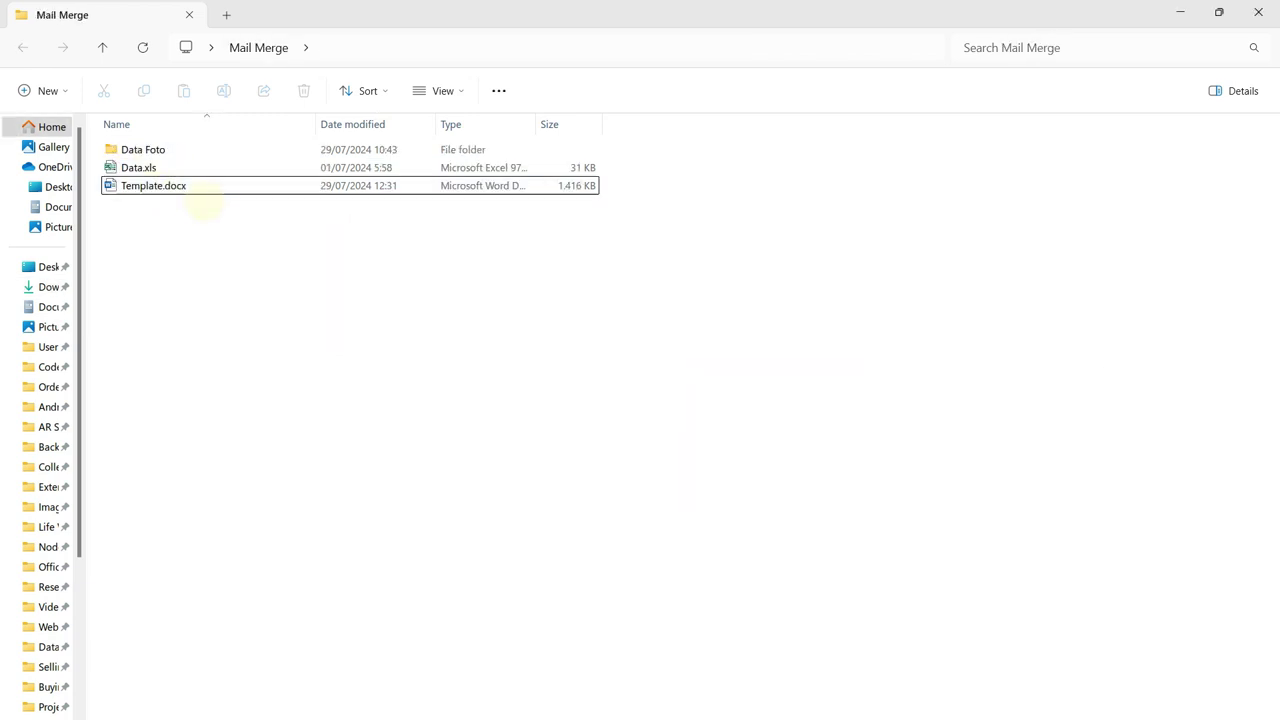
click(172, 188)
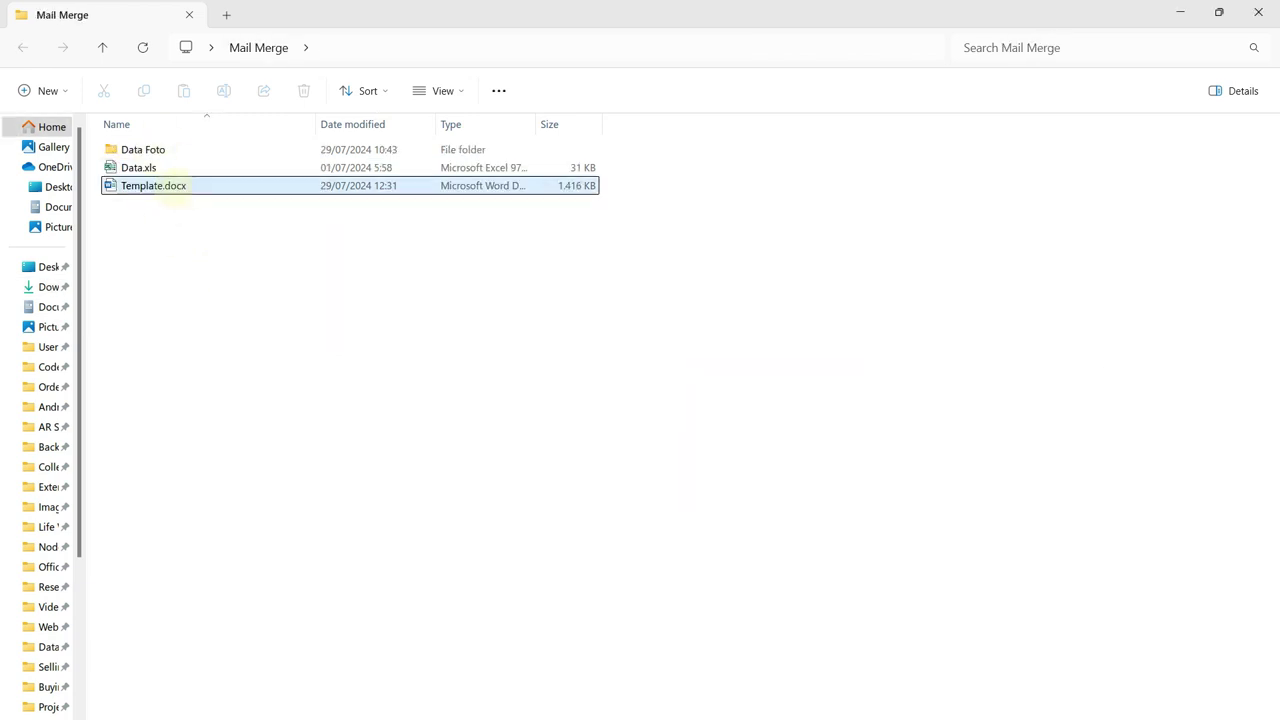
double_click(172, 188)
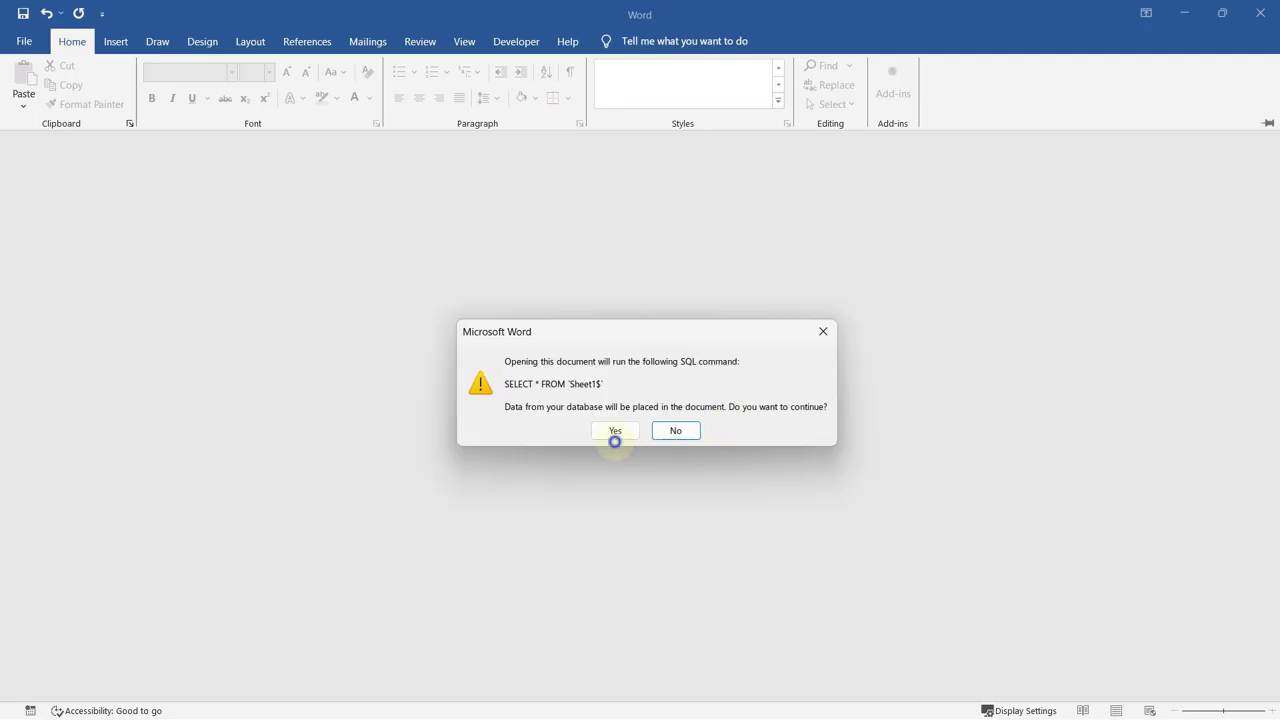
Accept the SQL data prompt and select the SPPT table picture in Template.docx.
click(615, 432)
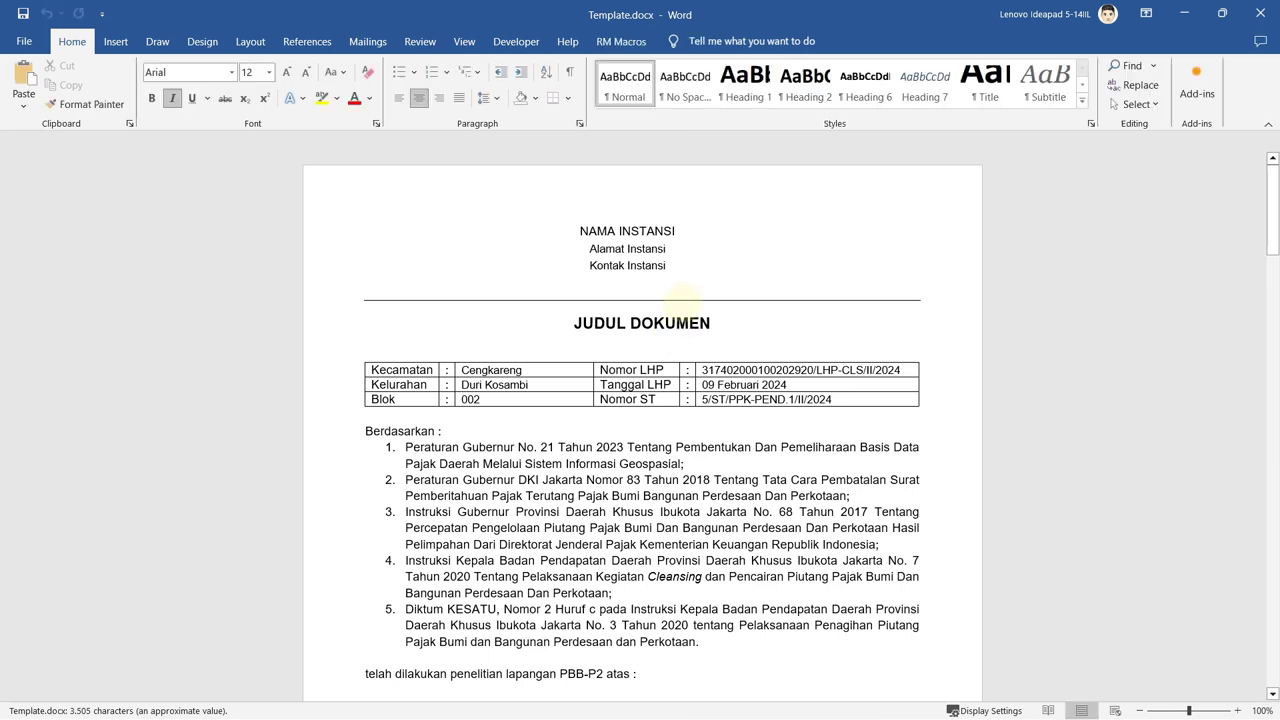
scroll(677, 306, down, 15)
scroll(643, 394, down, 15)
scroll(686, 297, down, 15)
click(680, 400)
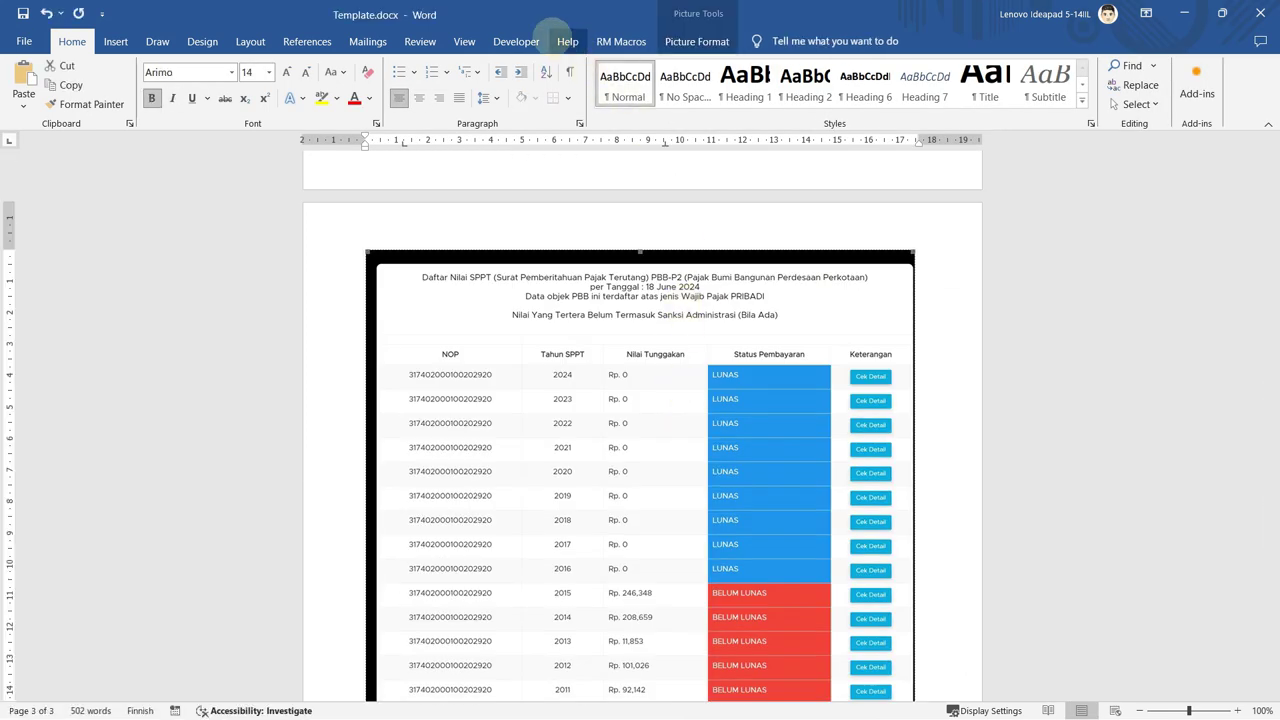
Preview merge records 1 to 3 with their table images, then return to record 1.
click(367, 41)
click(636, 65)
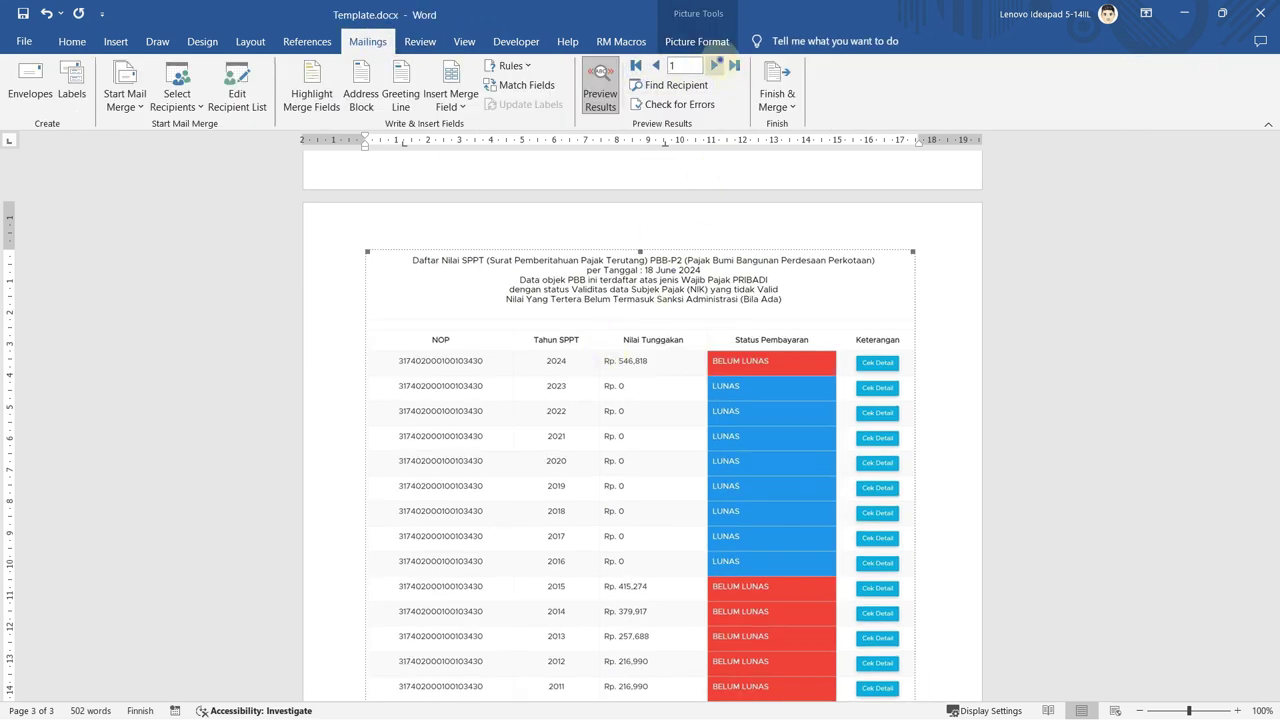
click(714, 65)
click(714, 65)
click(640, 365)
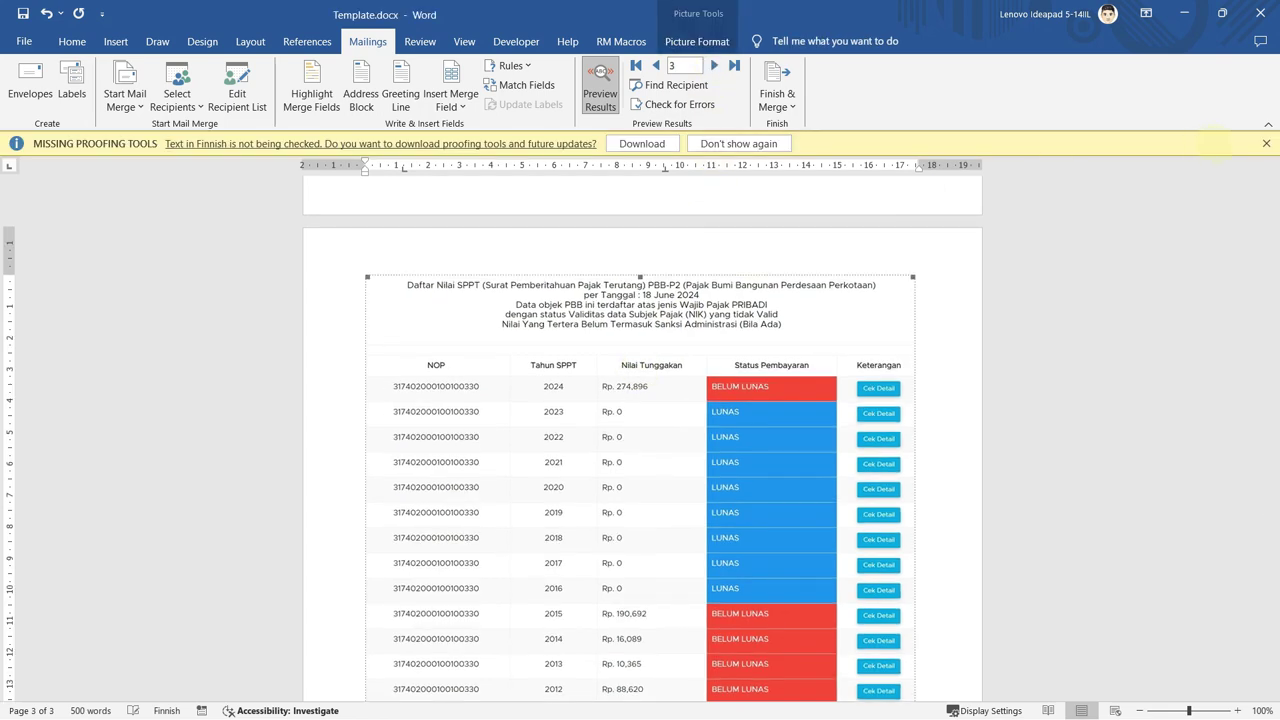
click(1265, 145)
scroll(768, 392, up, 15)
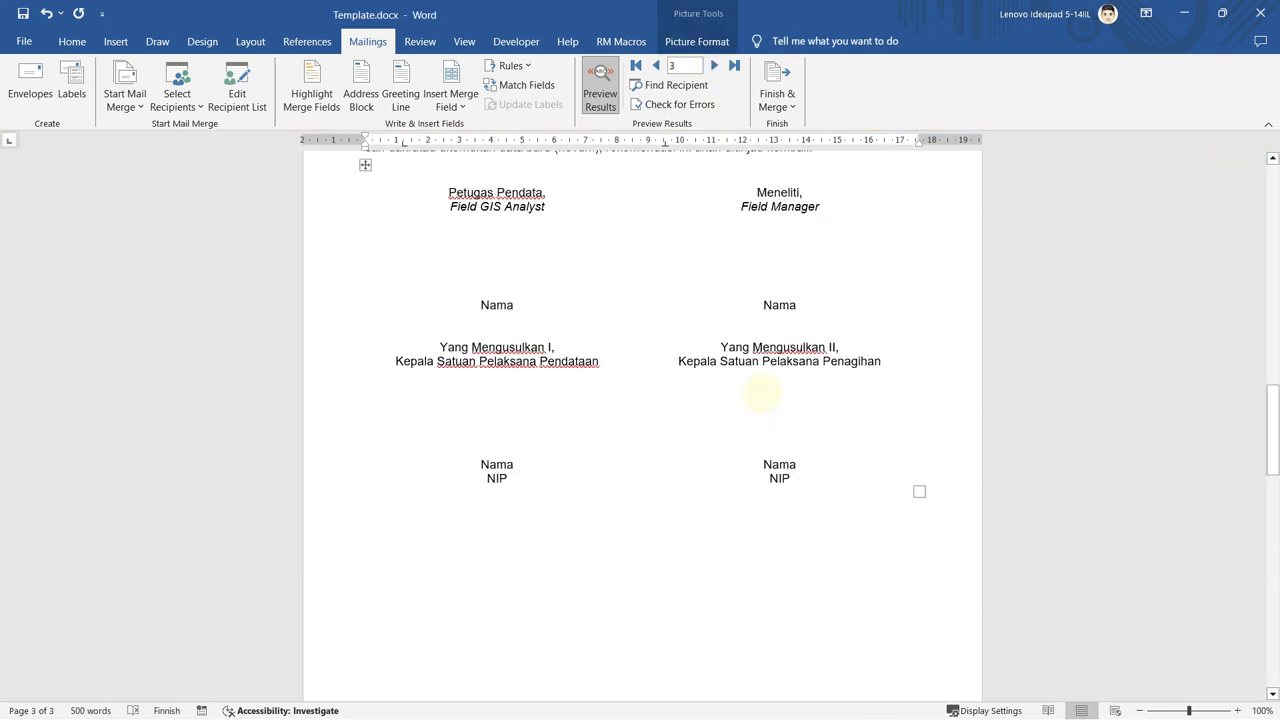
scroll(768, 392, up, 20)
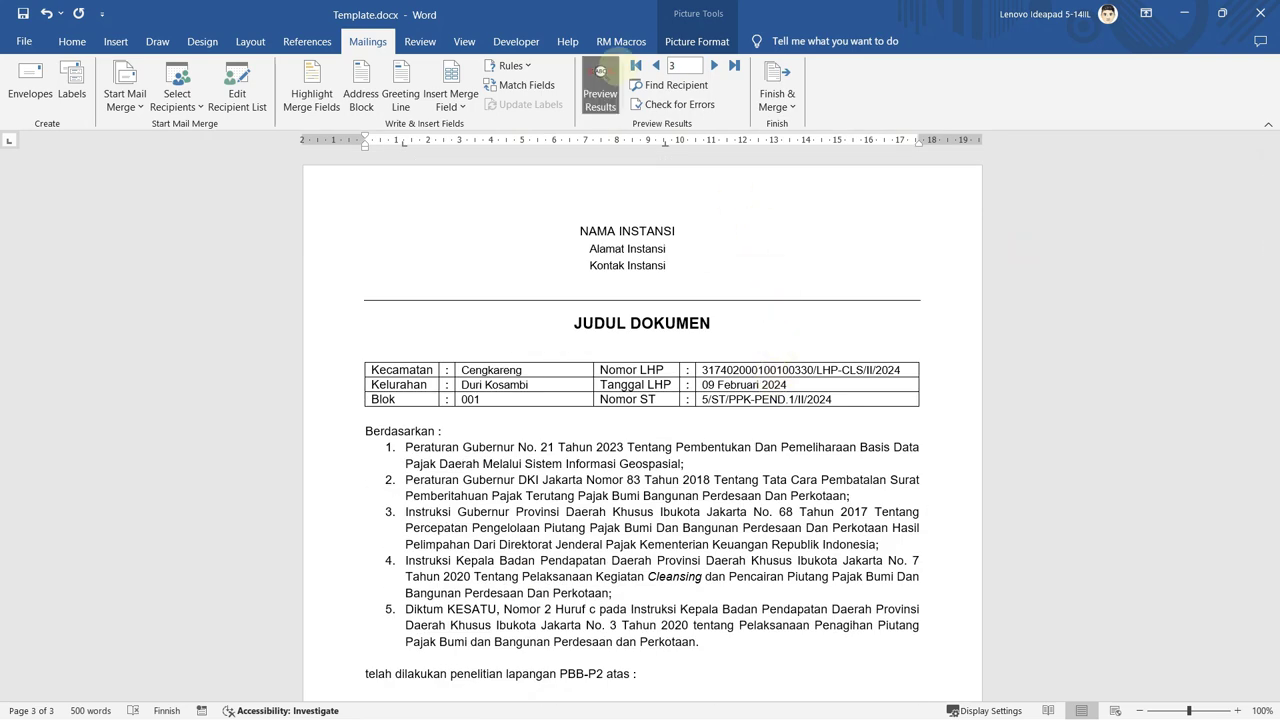
click(640, 65)
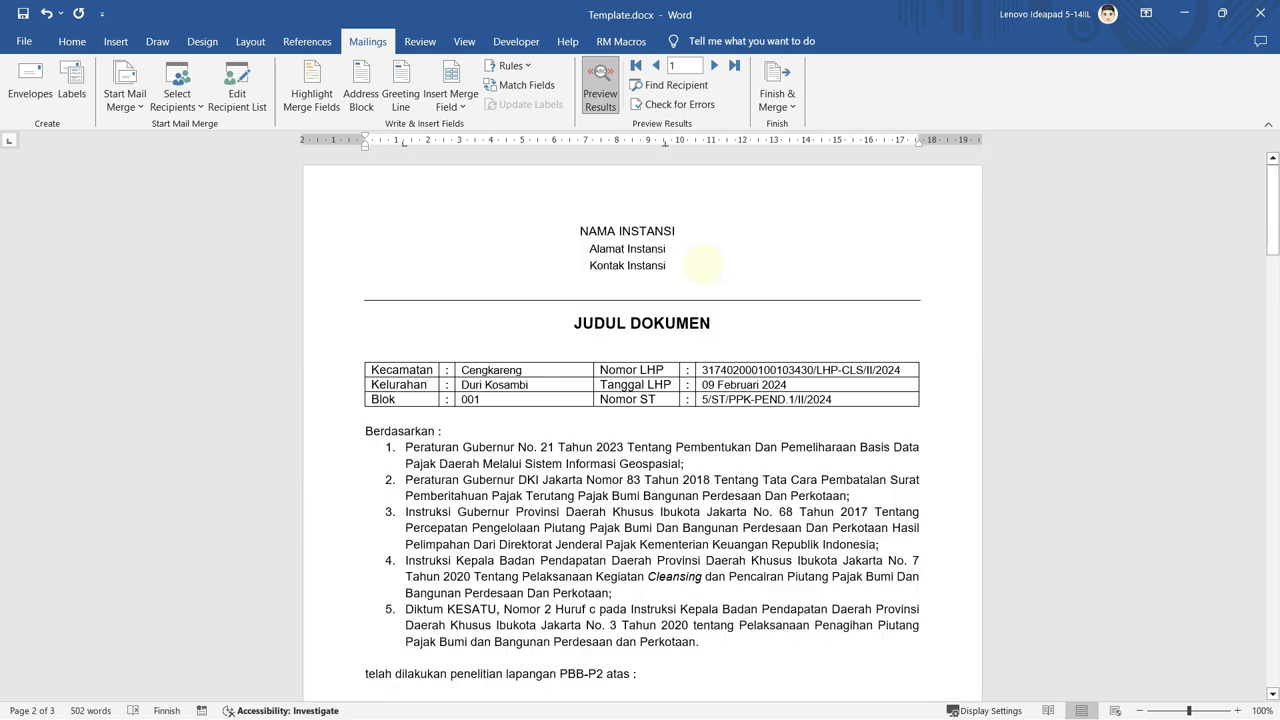
Run Custom Mail Merge from the RM Macros tab and focus its option field.
click(614, 41)
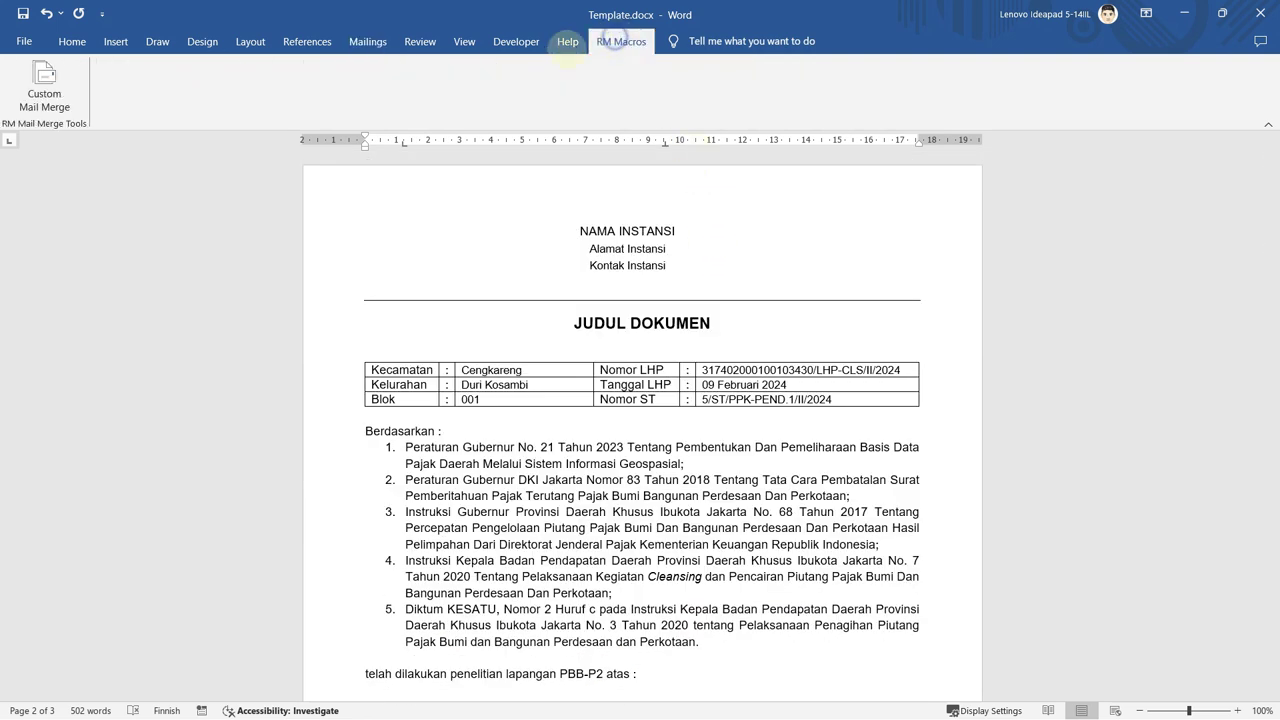
click(44, 85)
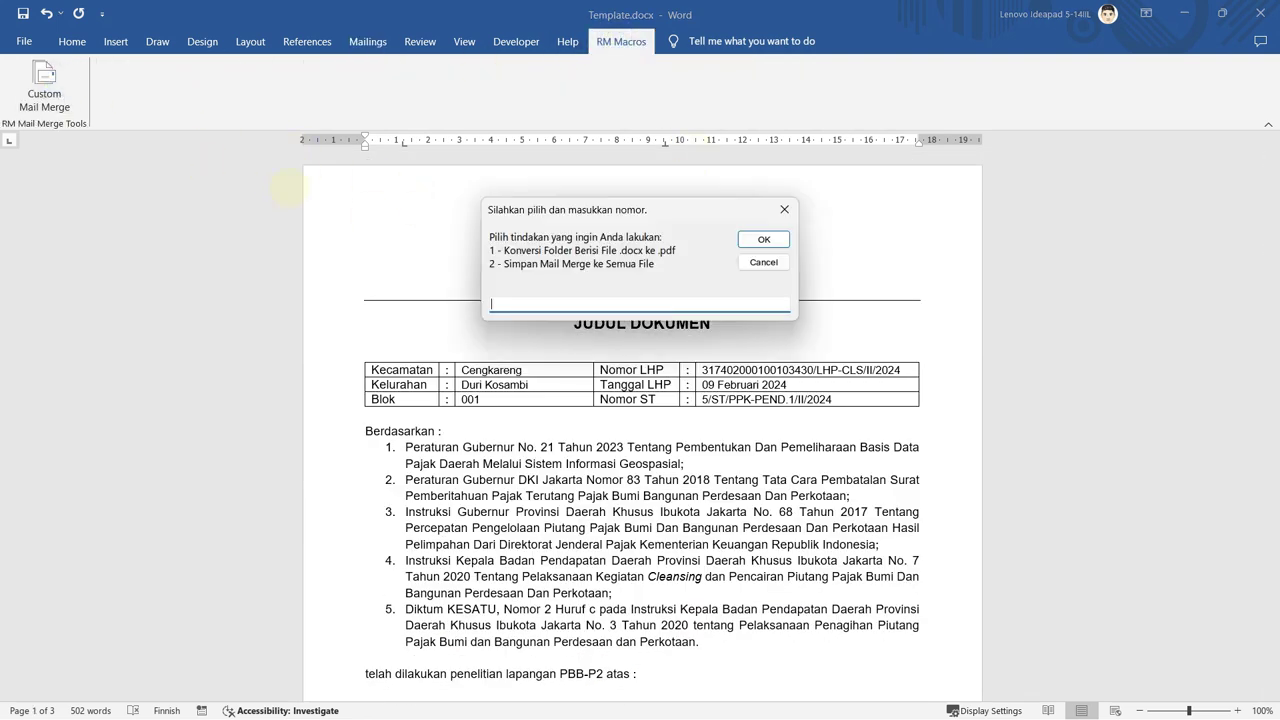
click(624, 304)
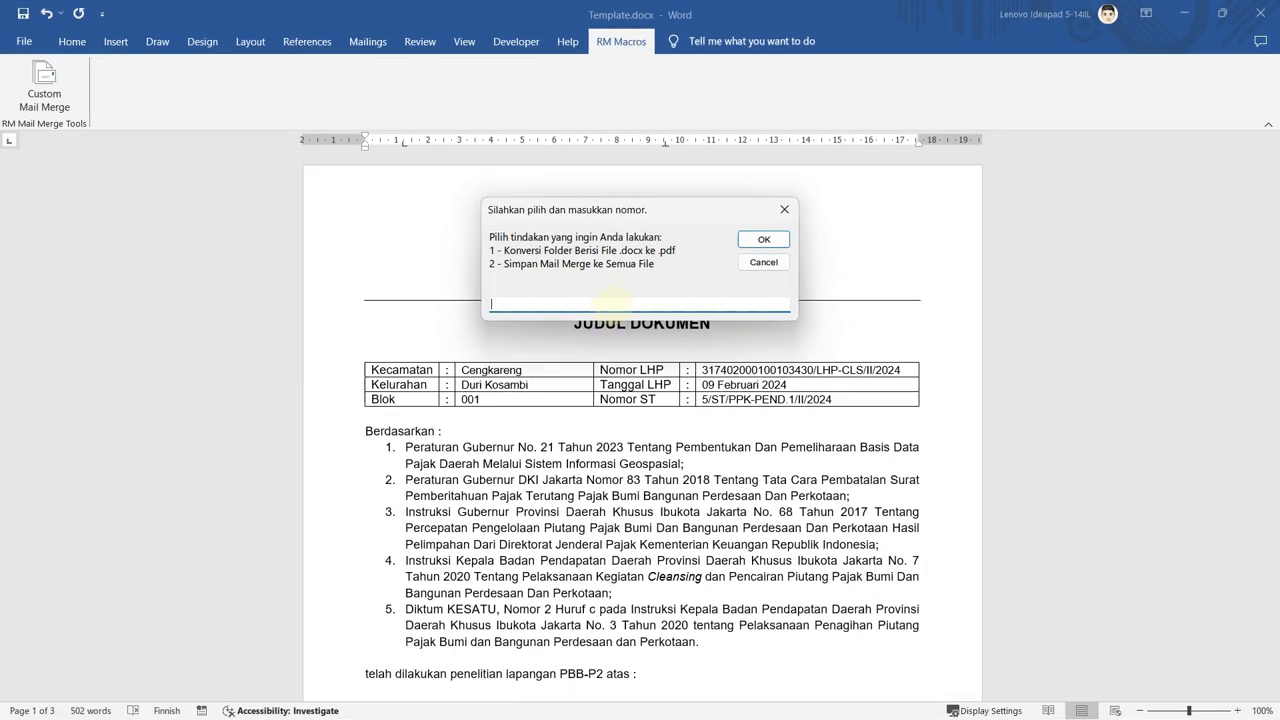
click(614, 305)
Choose option 2 for separate files and save into a new folder named File.
text(2)
click(764, 240)
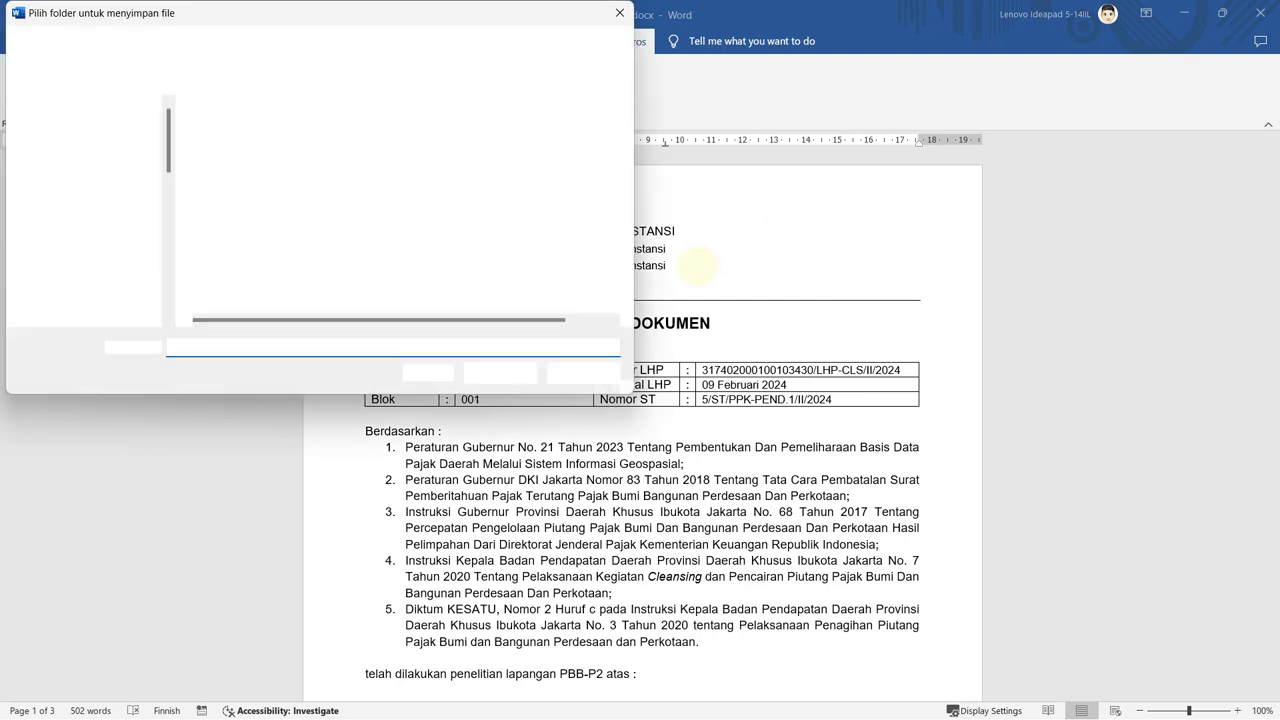
click(303, 214)
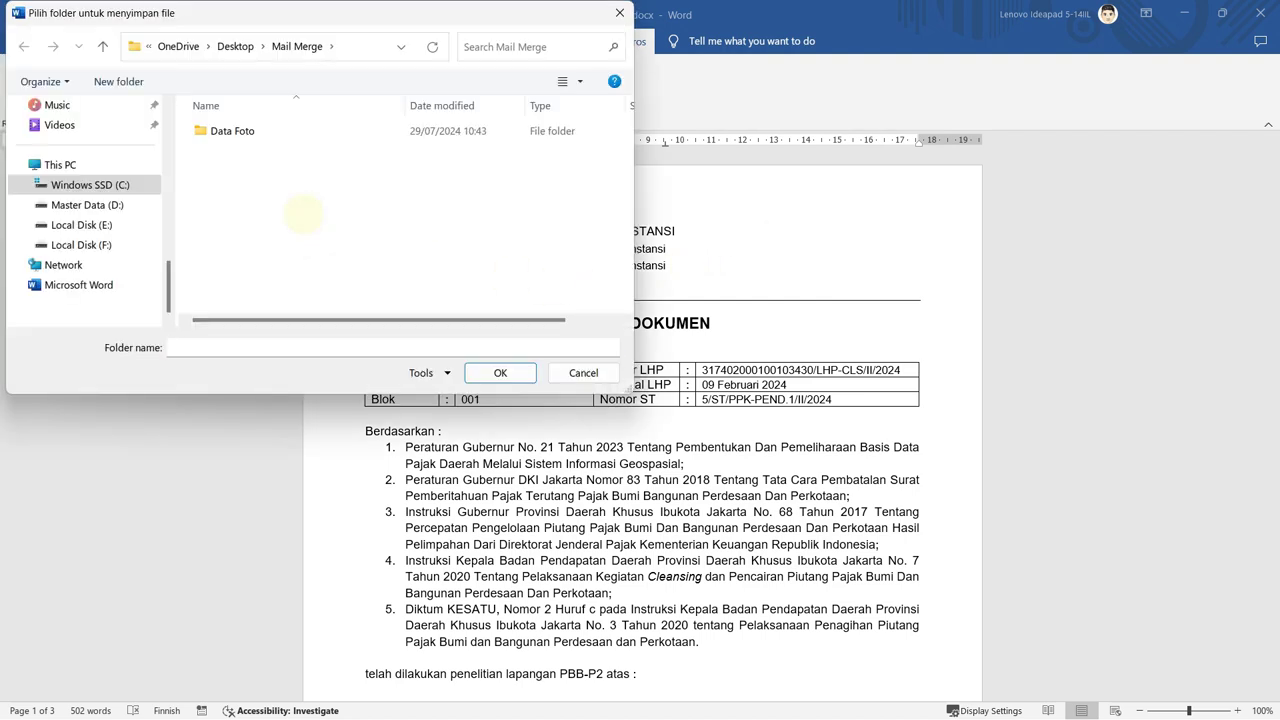
key(ctrl+shift+n)
text(File)
key(Return)
key(Return)
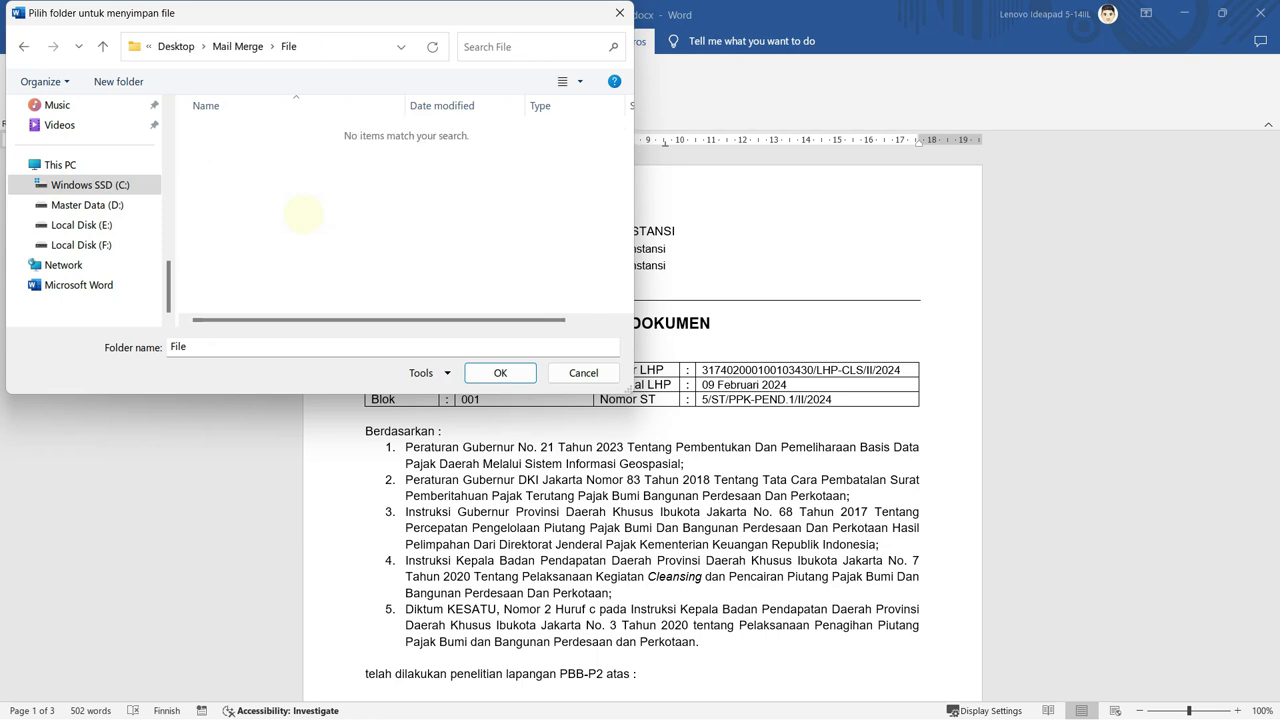
click(505, 371)
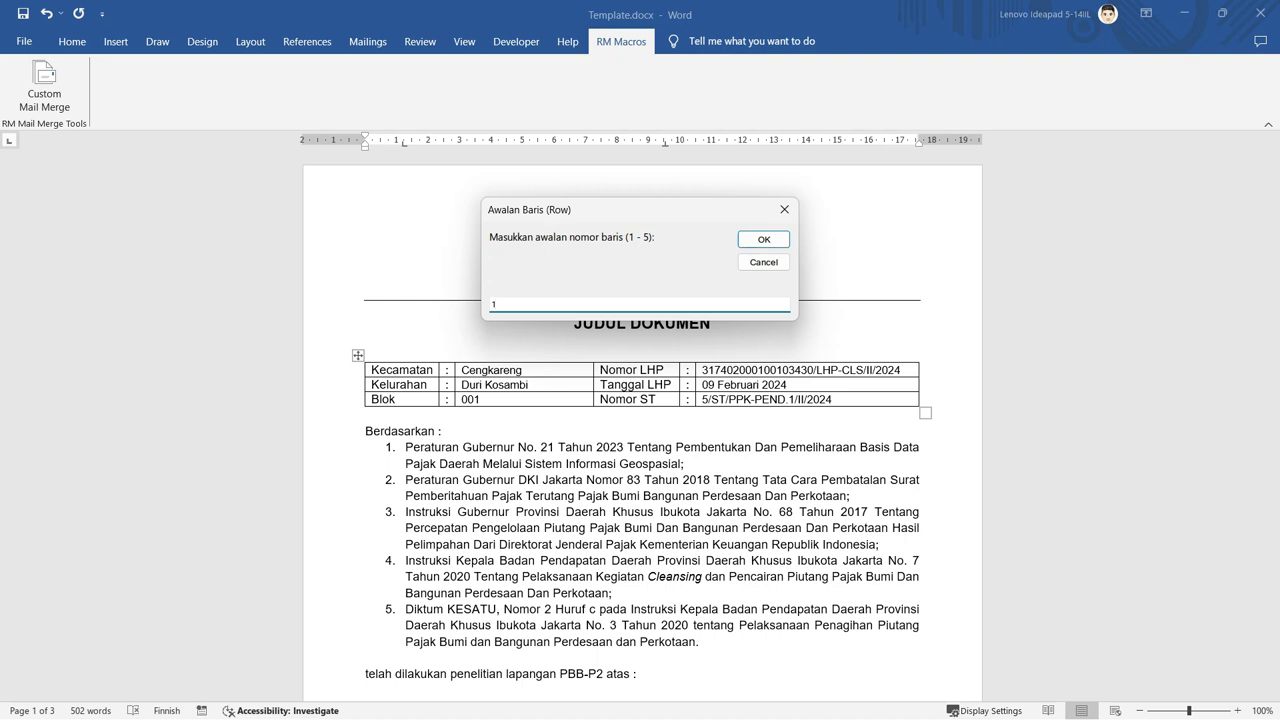
Export rows 1 to 3, named by the NOMOR column, in format 1 (PDF).
key(Return)
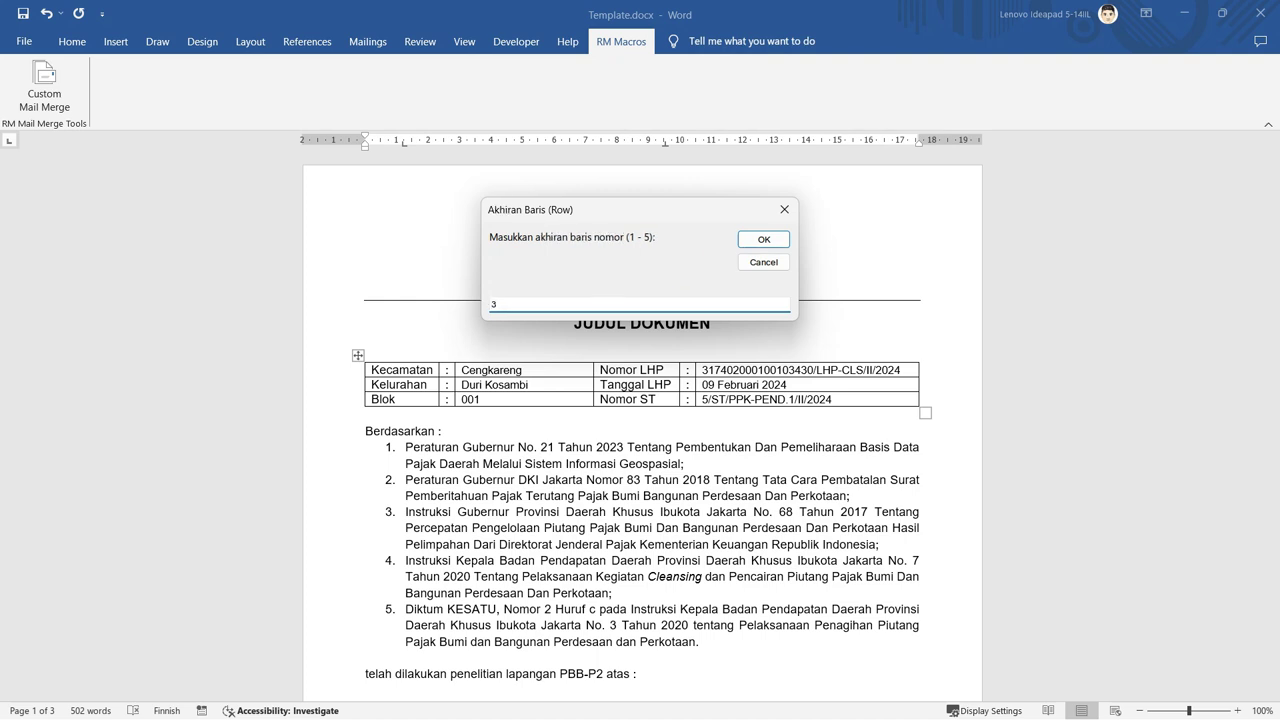
key(Return)
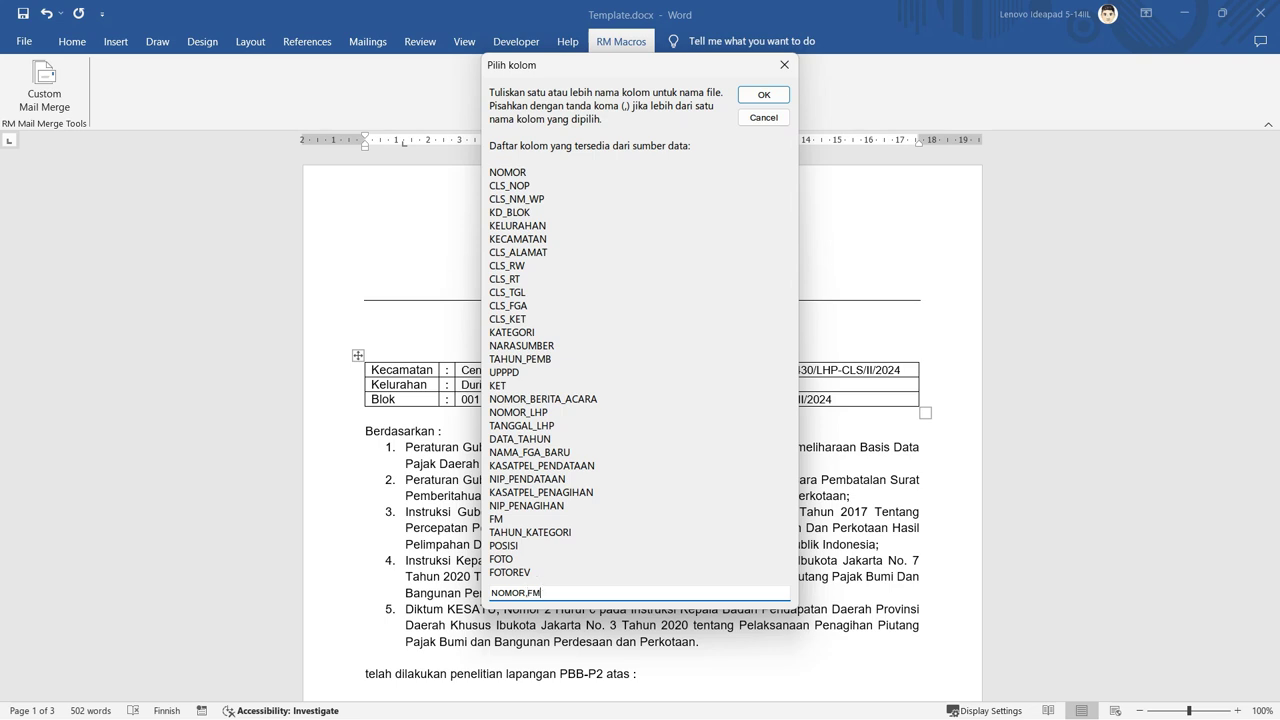
key(Return)
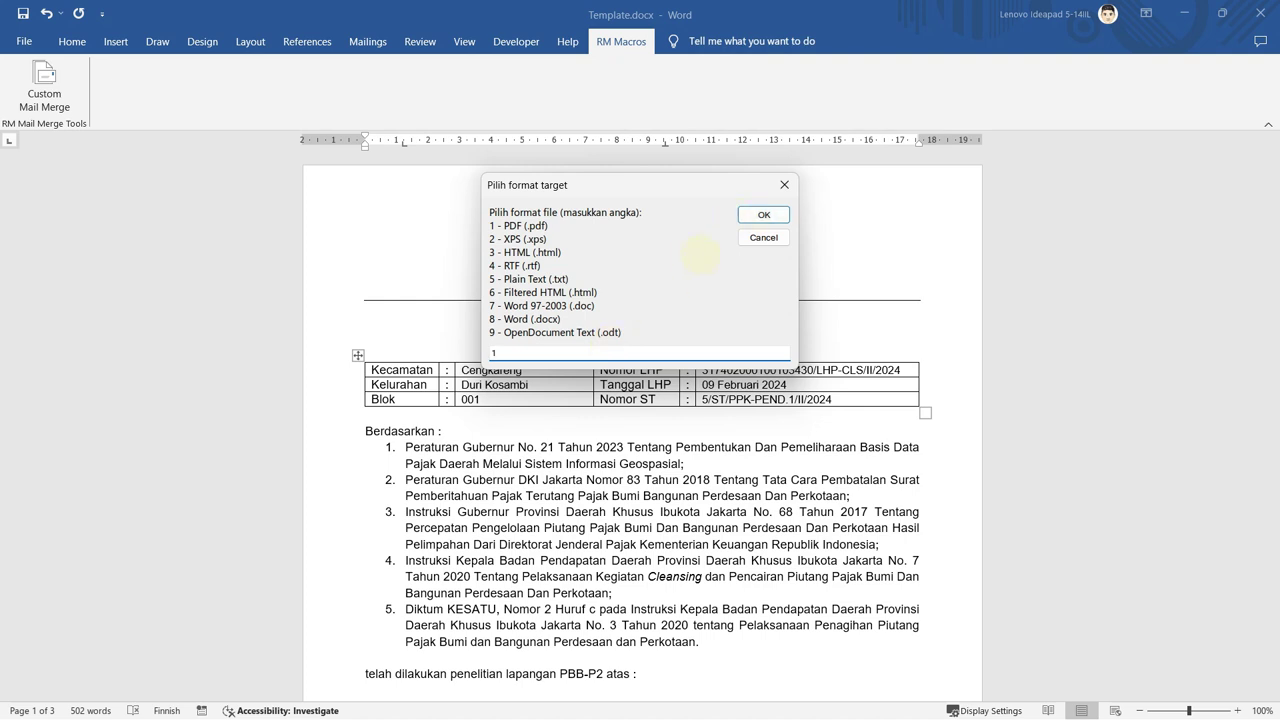
click(763, 215)
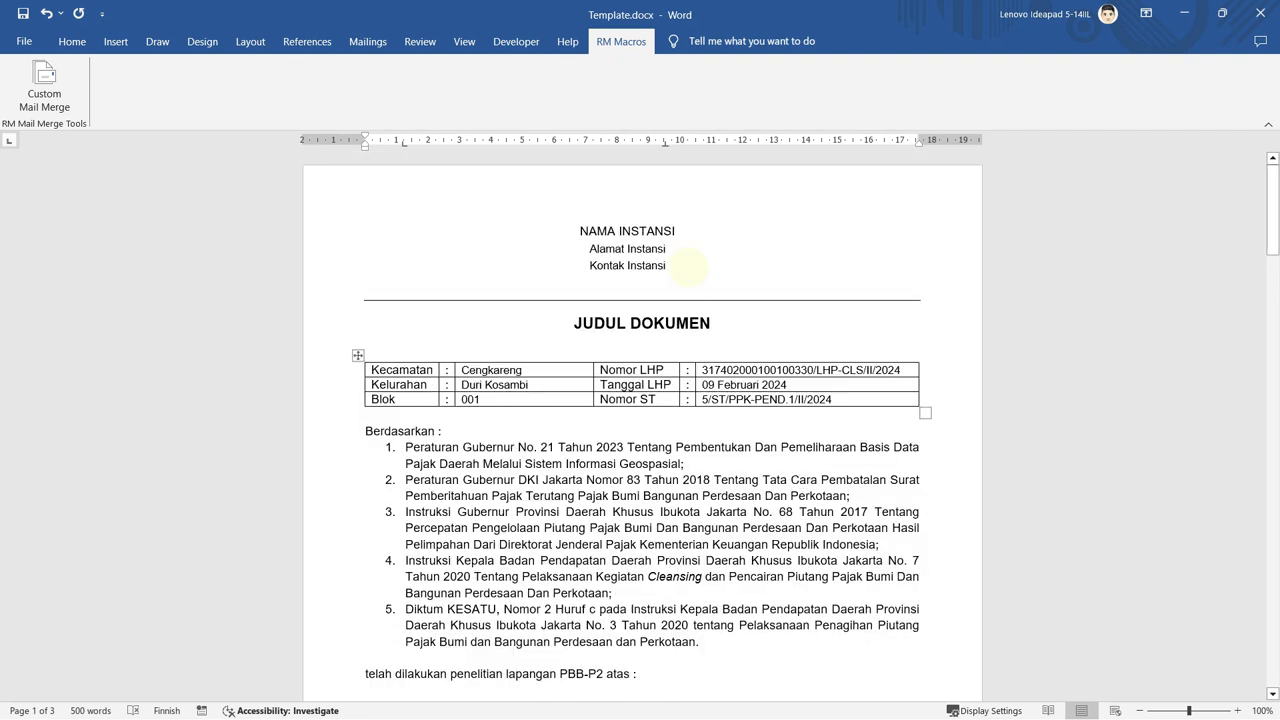
Open the File folder and view 3.pdf in Edge.
key(alt+Tab)
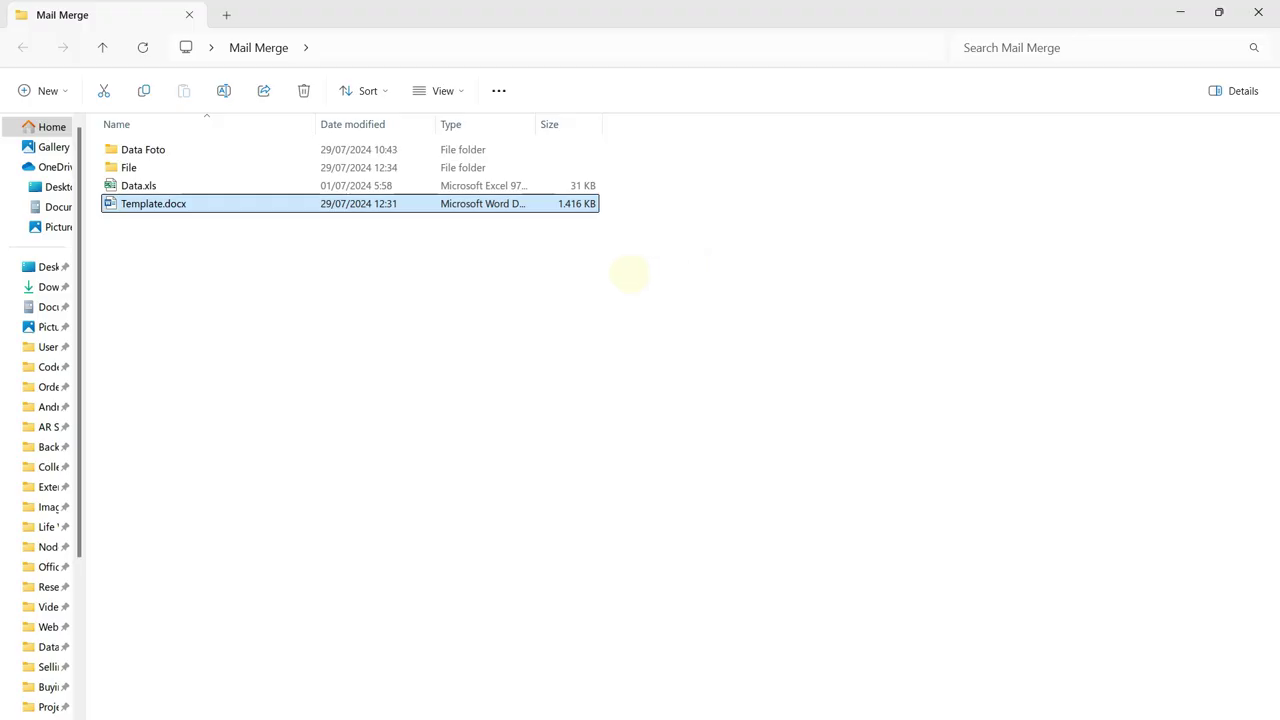
double_click(134, 167)
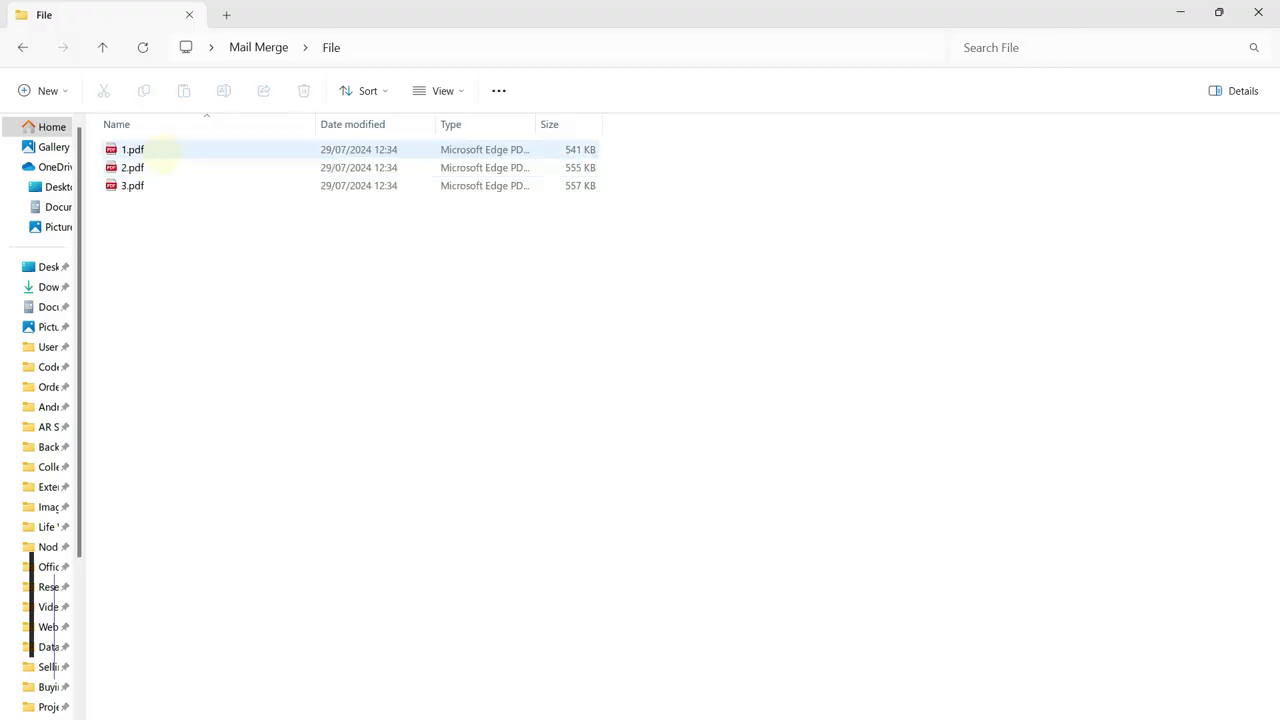
click(163, 150)
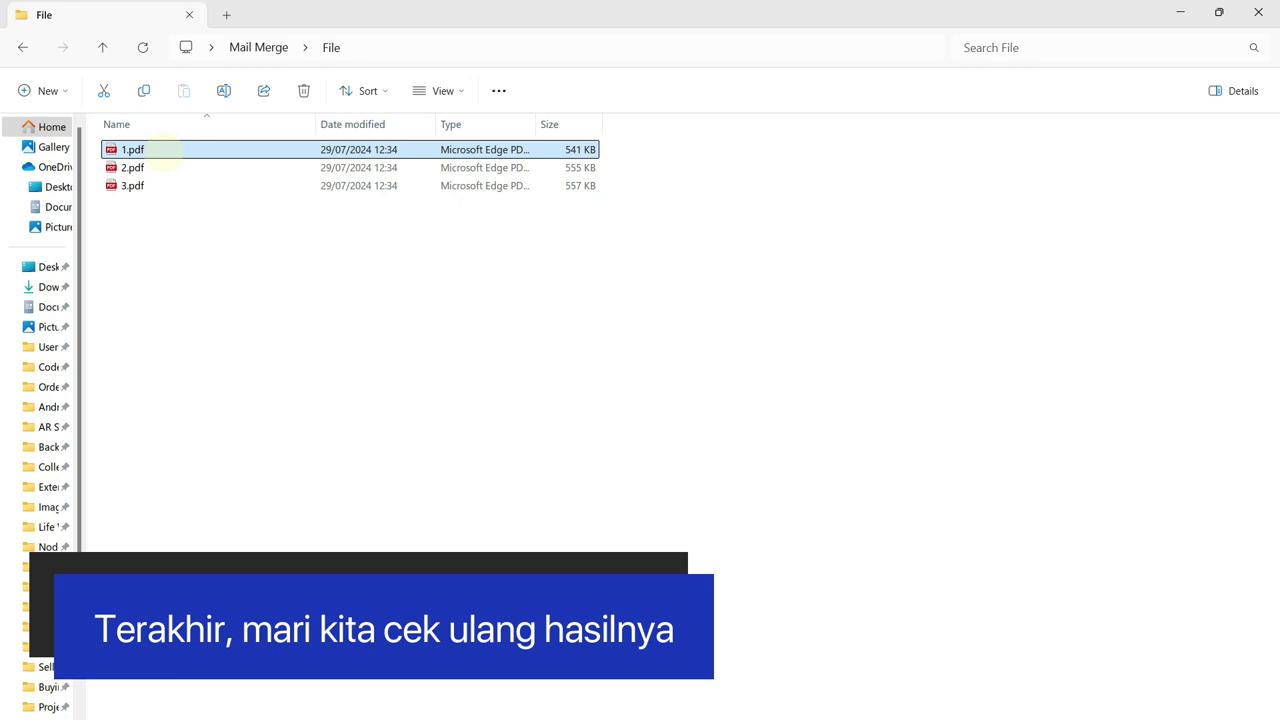
click(163, 168)
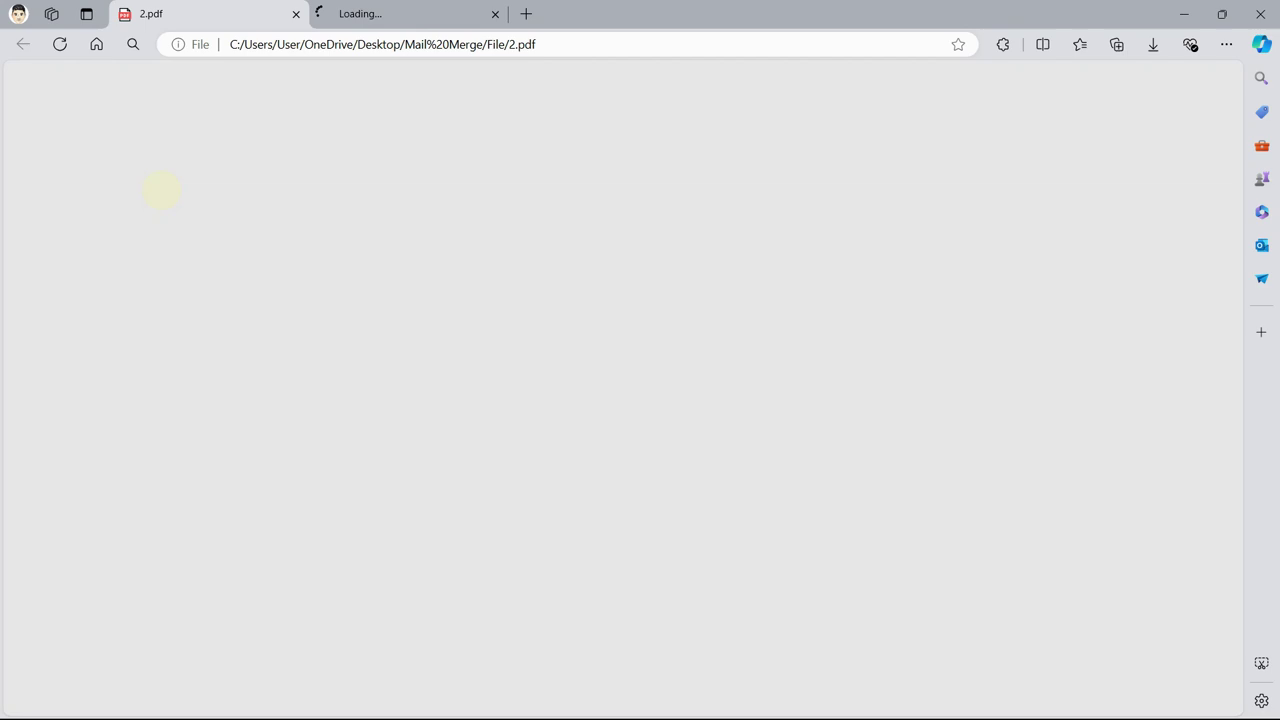
key(alt+Tab)
double_click(149, 186)
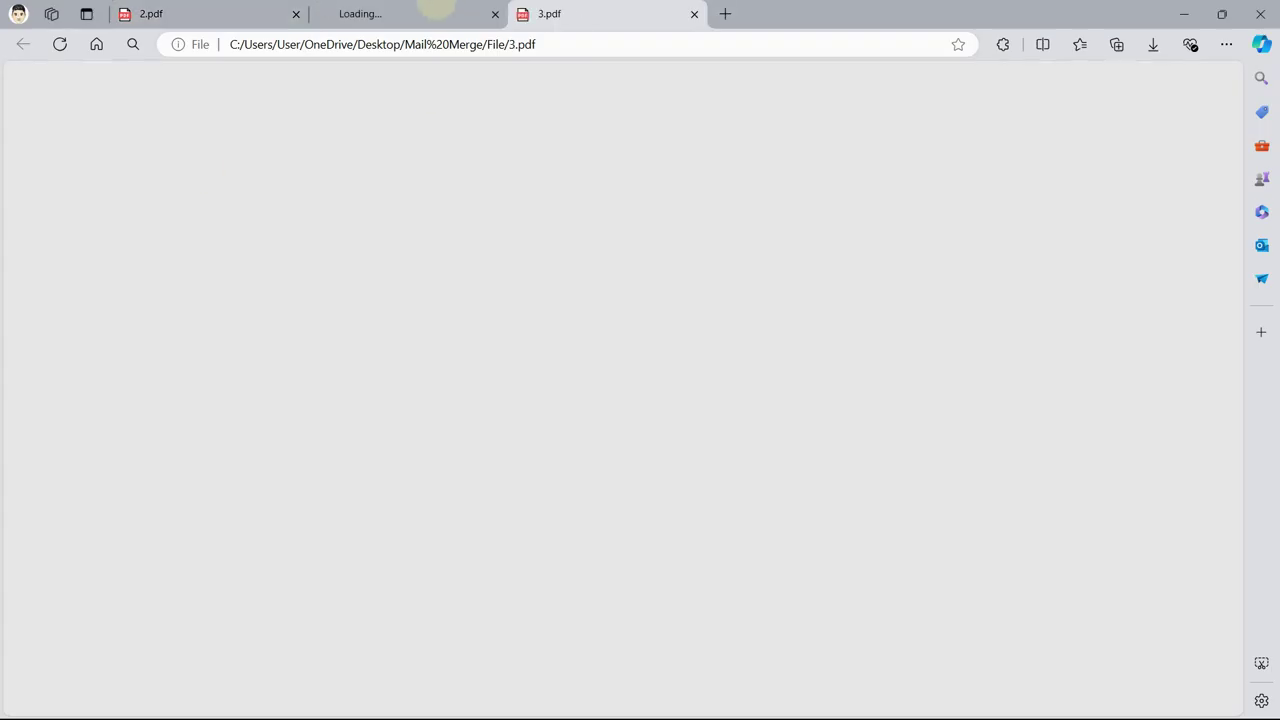
Close Edge's What's New page and select 1.pdf in the File folder.
drag(436, 10, 285, 14)
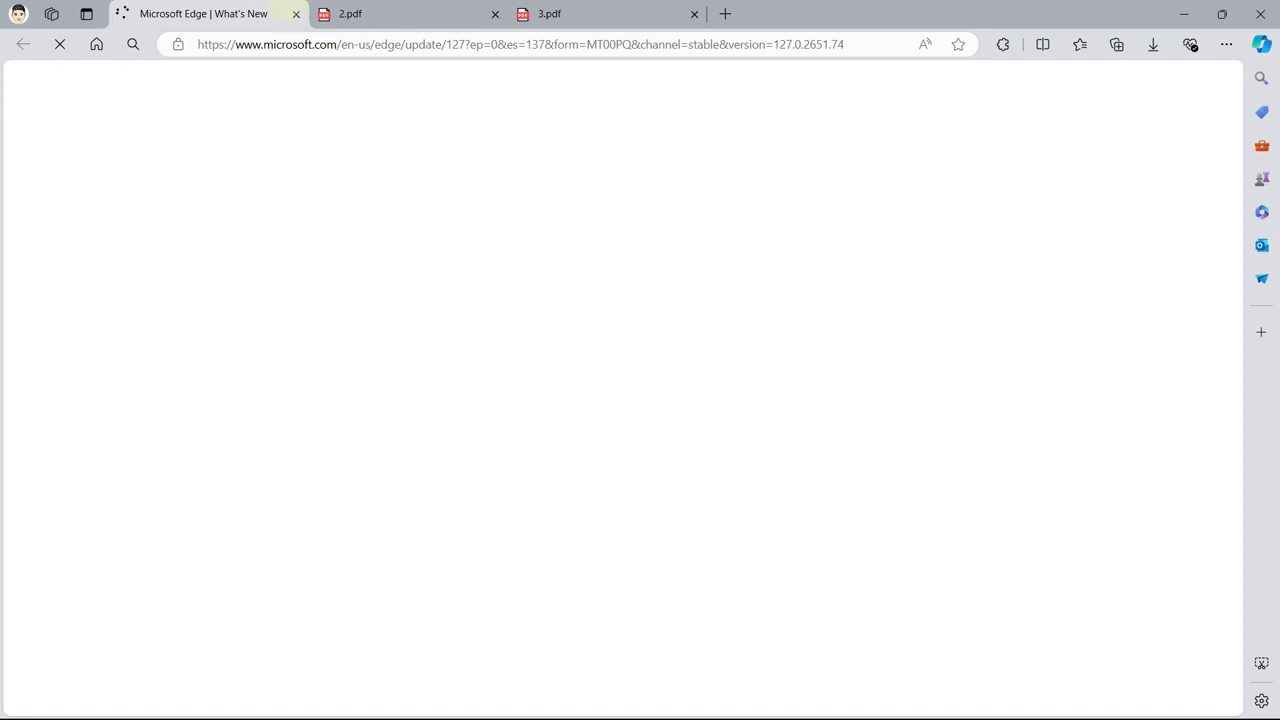
click(296, 14)
key(alt+Tab)
click(138, 149)
Open 1.pdf in Edge and scroll to its page-3 payment-status table.
double_click(138, 149)
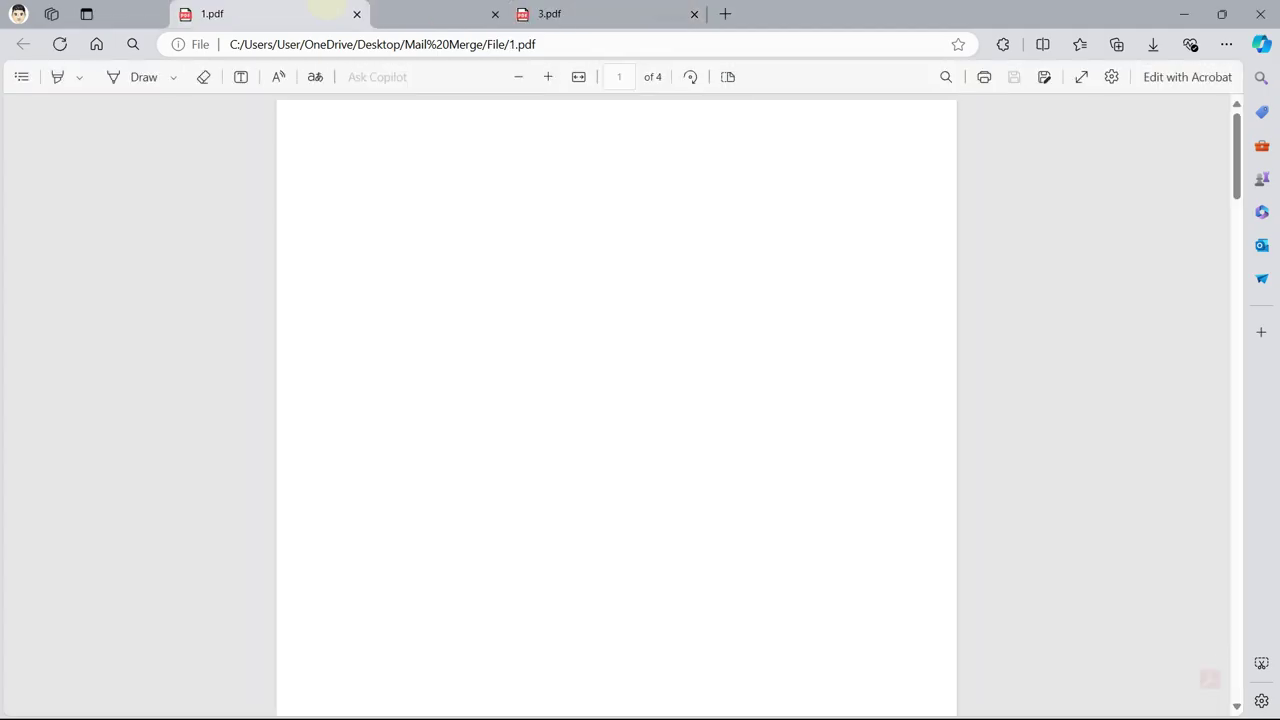
scroll(490, 180, down, 5)
scroll(500, 190, down, 5)
scroll(515, 200, down, 5)
scroll(520, 210, down, 5)
scroll(521, 209, up, 4)
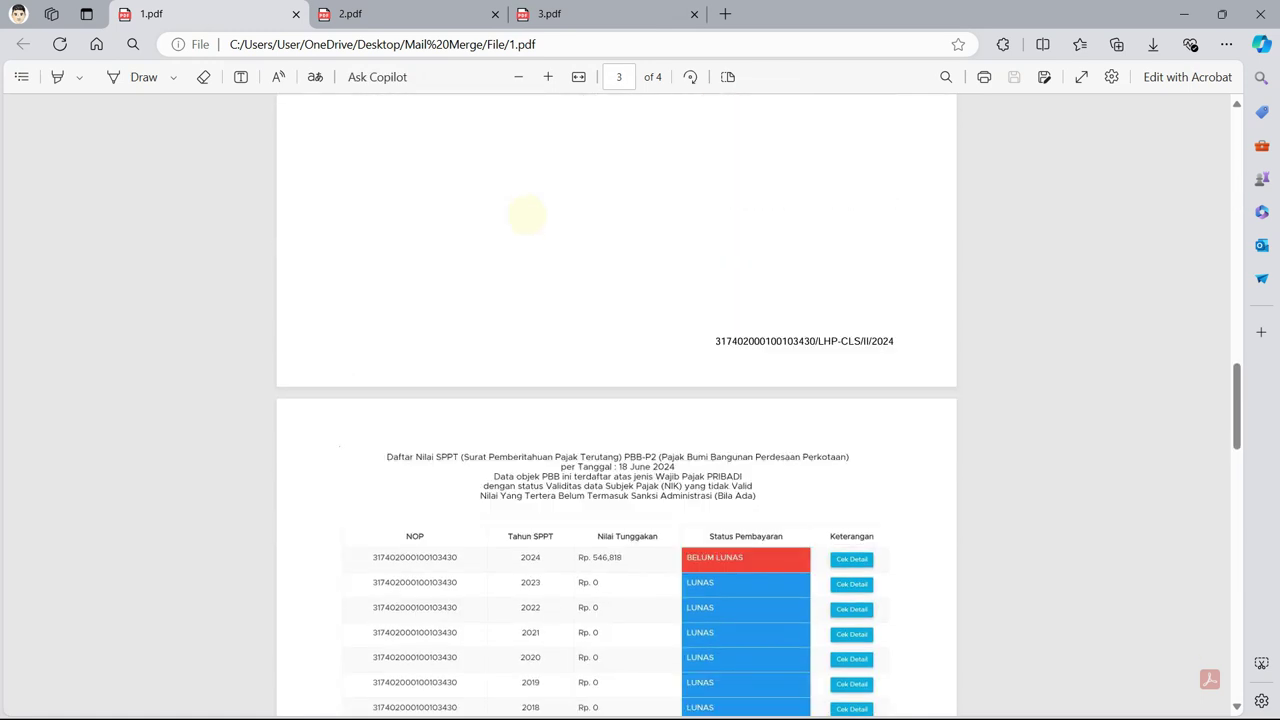
scroll(527, 215, down, 10)
Compare the page-3 SPPT tables of 2.pdf and 3.pdf against 1.pdf.
key(ctrl+Tab)
scroll(527, 211, up, 5)
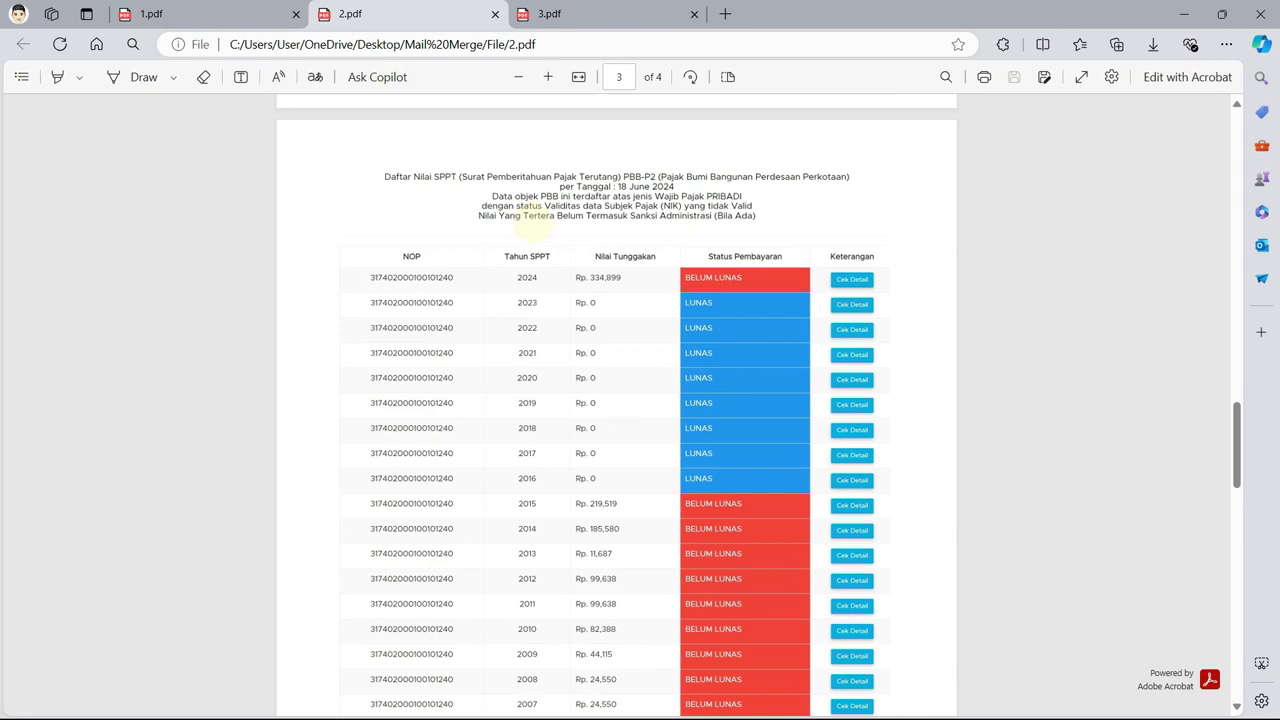
key(ctrl+Tab)
scroll(540, 223, down, 10)
scroll(540, 223, down, 5)
scroll(541, 226, up, 4)
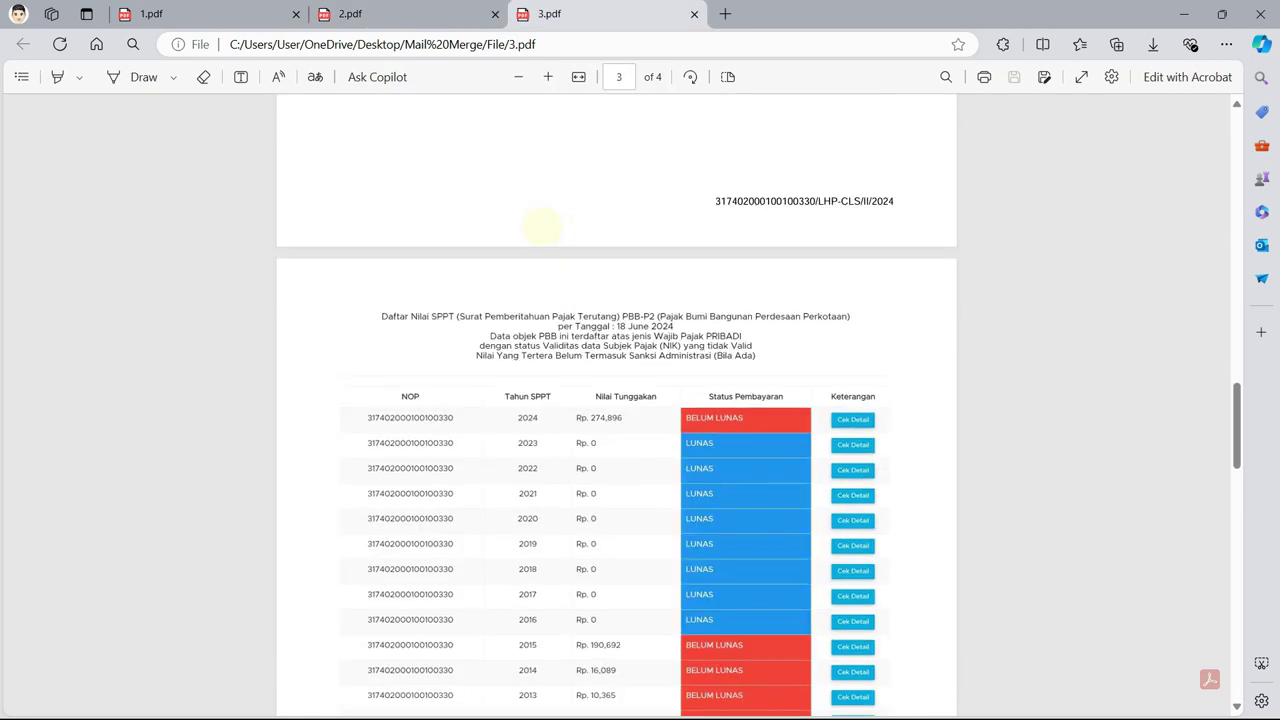
click(430, 12)
scroll(451, 171, up, 3)
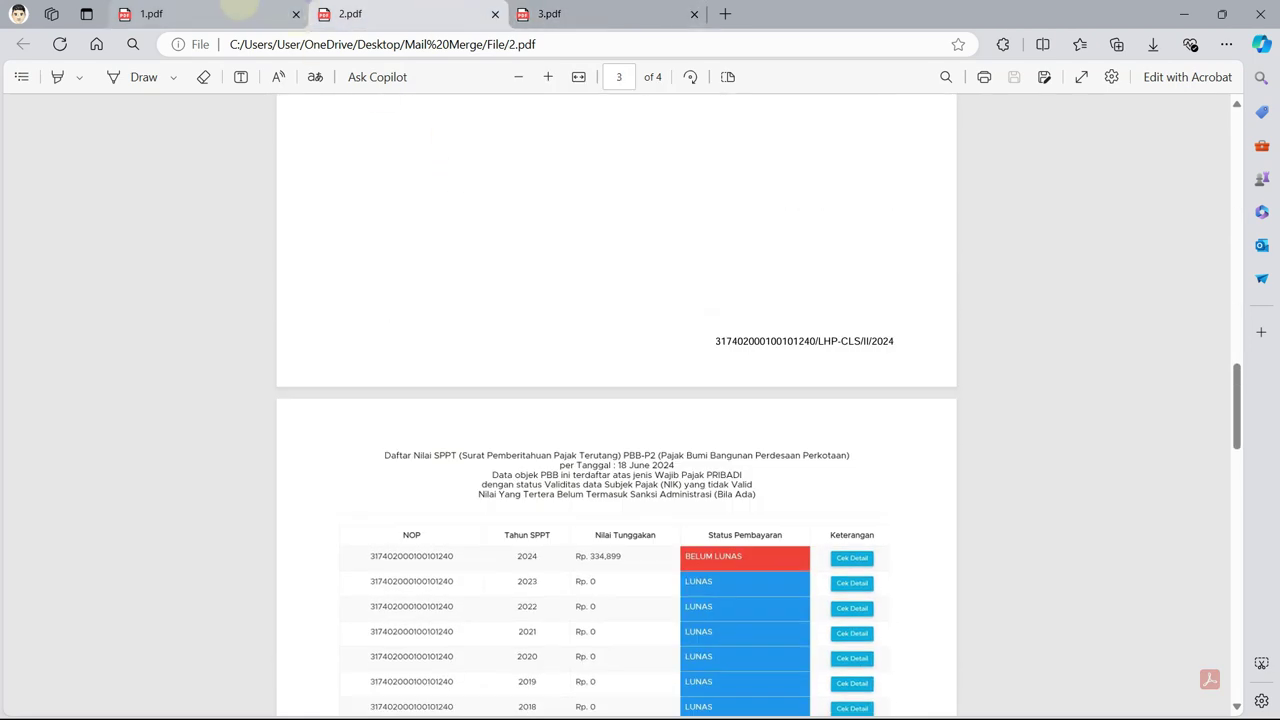
click(243, 12)
click(410, 12)
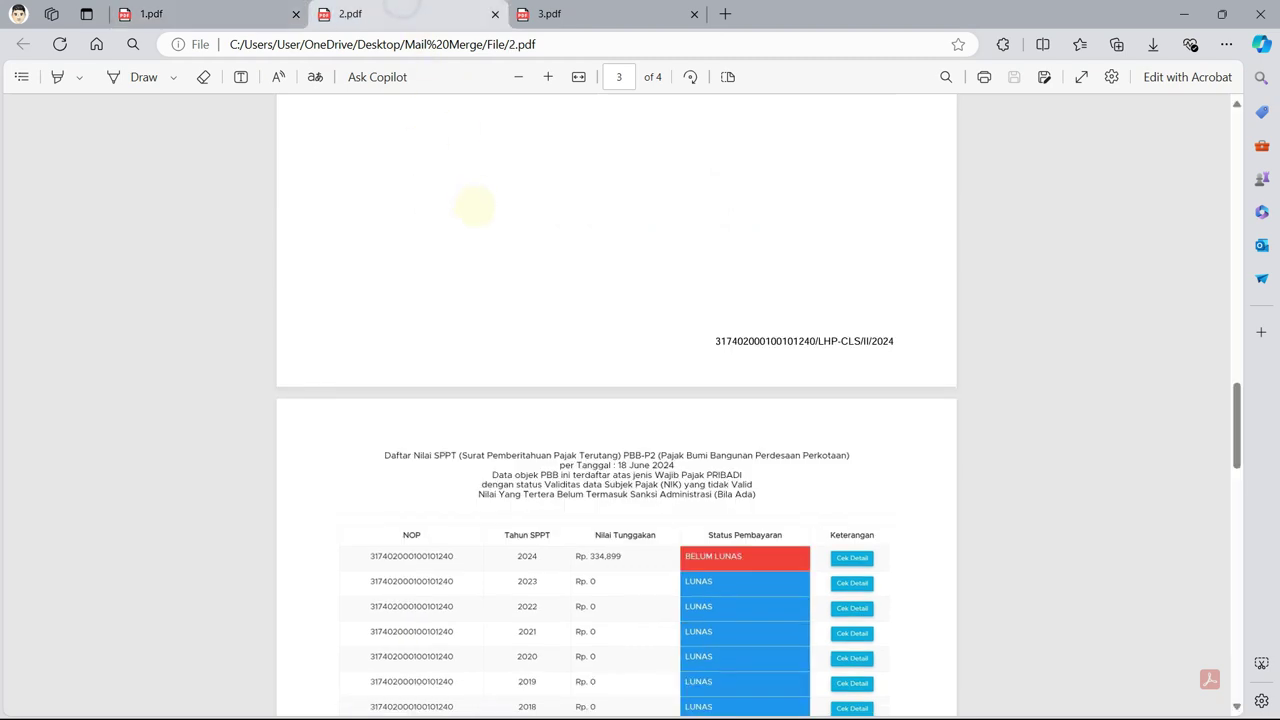
scroll(471, 206, down, 4)
scroll(537, 117, up, 1)
Cycle again through the 3.pdf, 2.pdf and 1.pdf tabs to recheck each payment table.
click(600, 12)
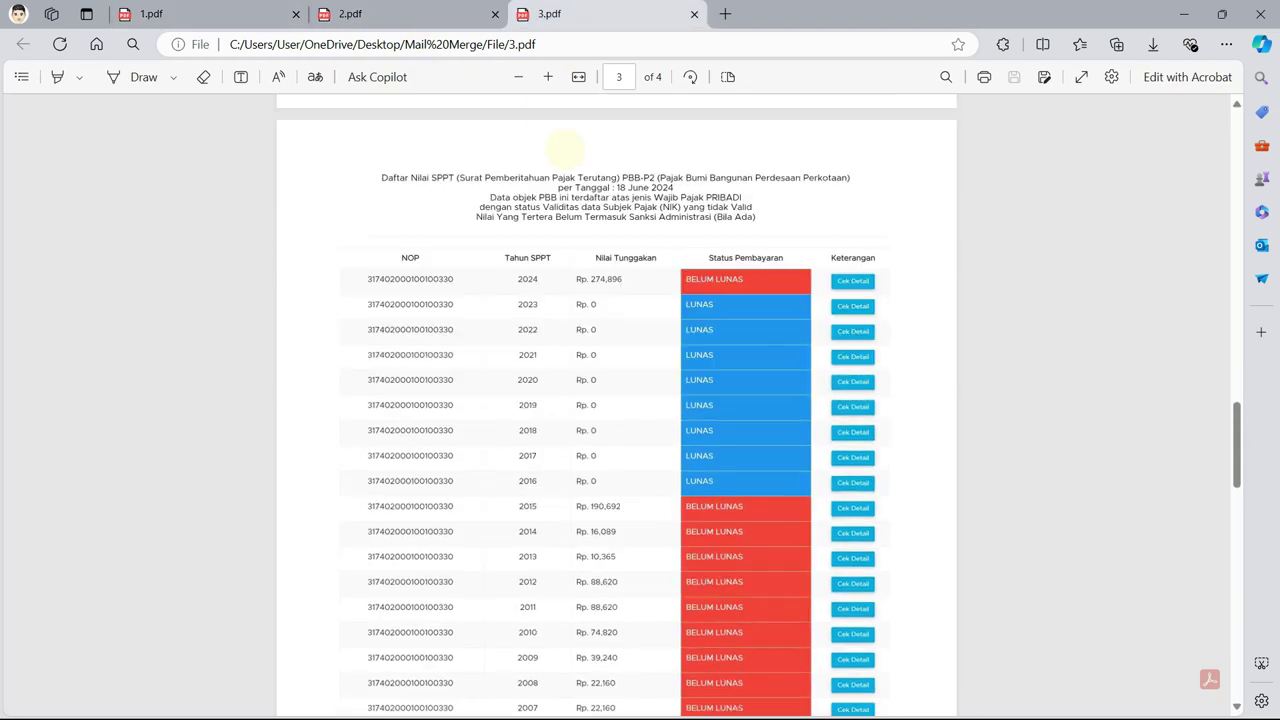
click(410, 12)
click(231, 10)
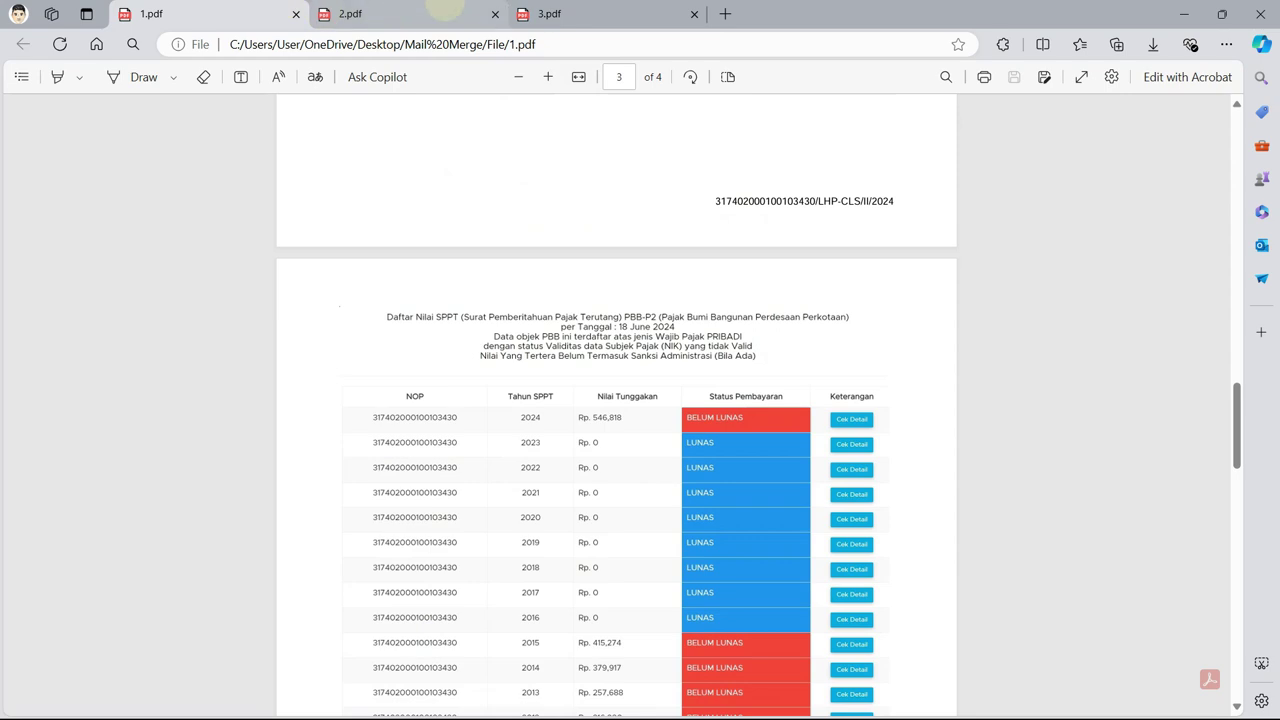
click(445, 8)
scroll(483, 113, up, 1)
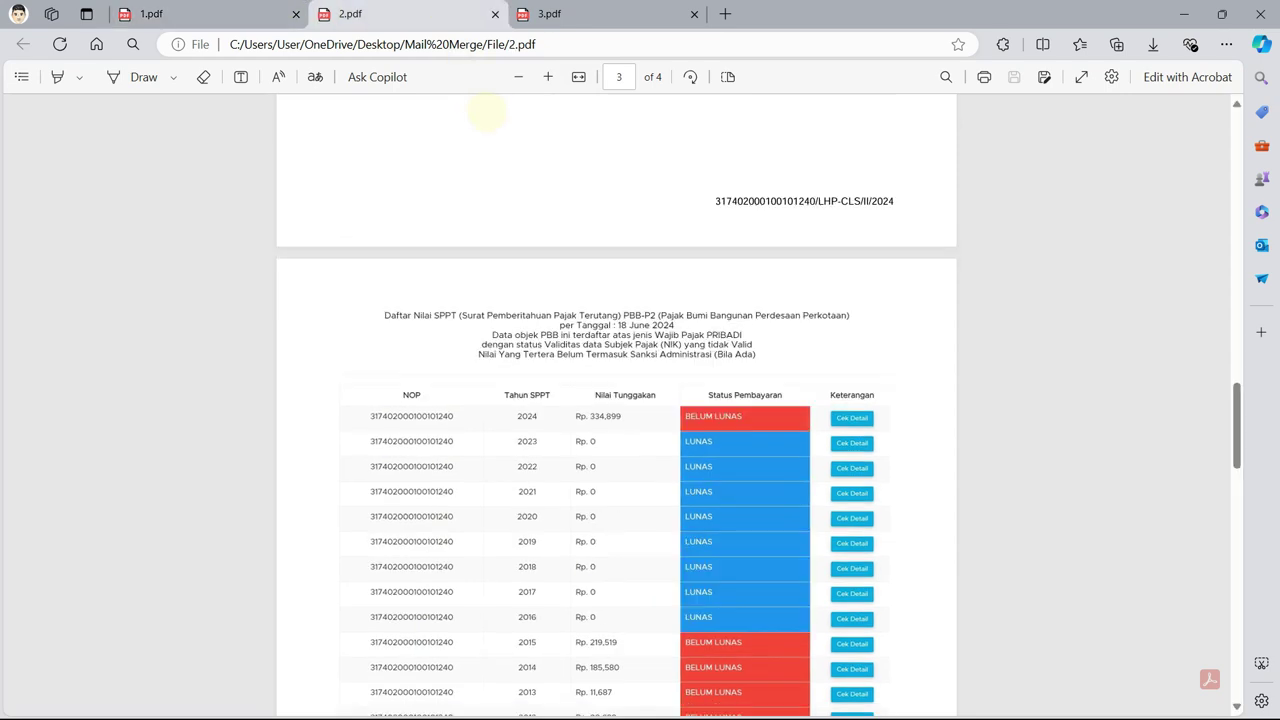
click(550, 14)
scroll(626, 177, up, 5)
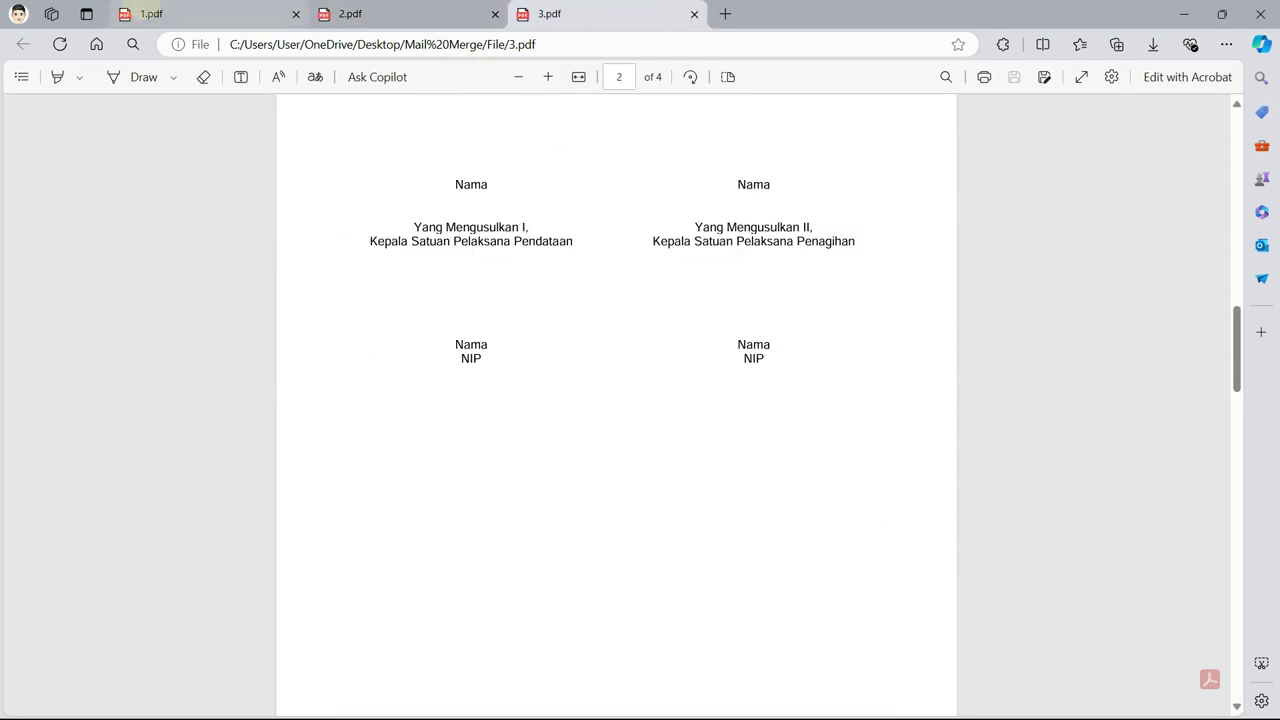
click(150, 13)
scroll(387, 188, up, 15)
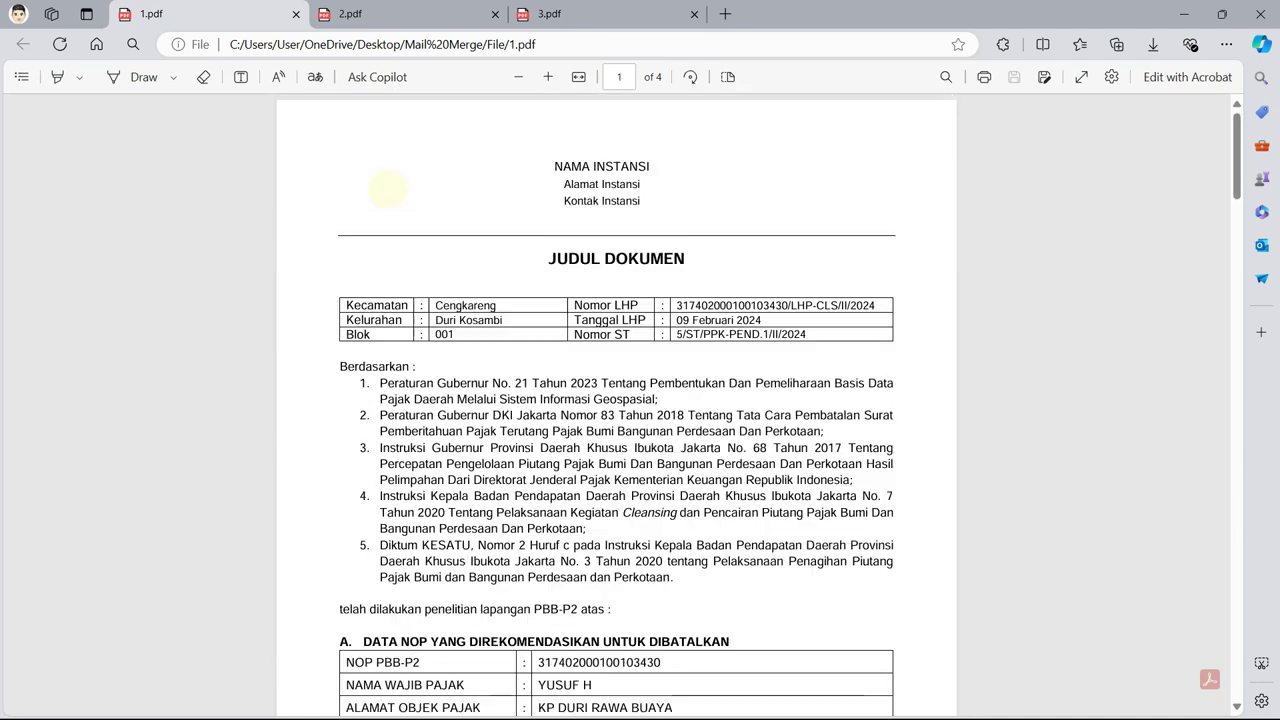
scroll(387, 188, down, 10)
scroll(387, 188, down, 2)
scroll(400, 170, down, 2)
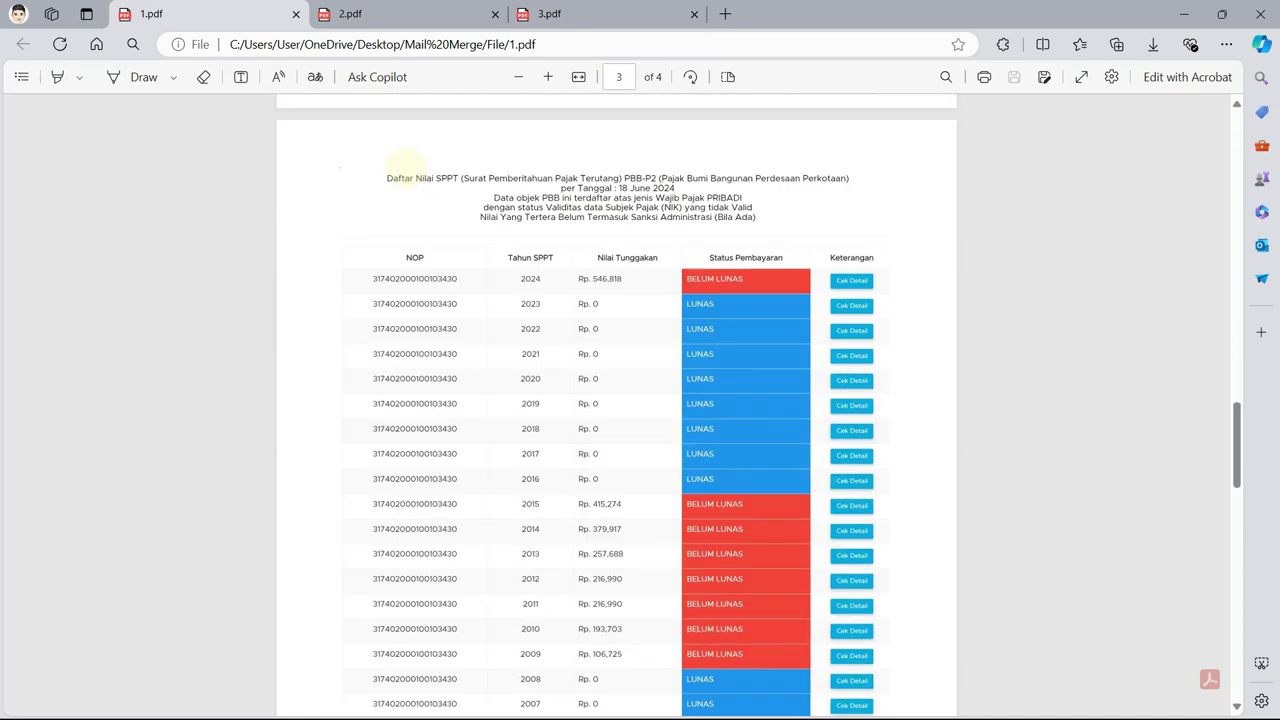
key(alt+Tab)
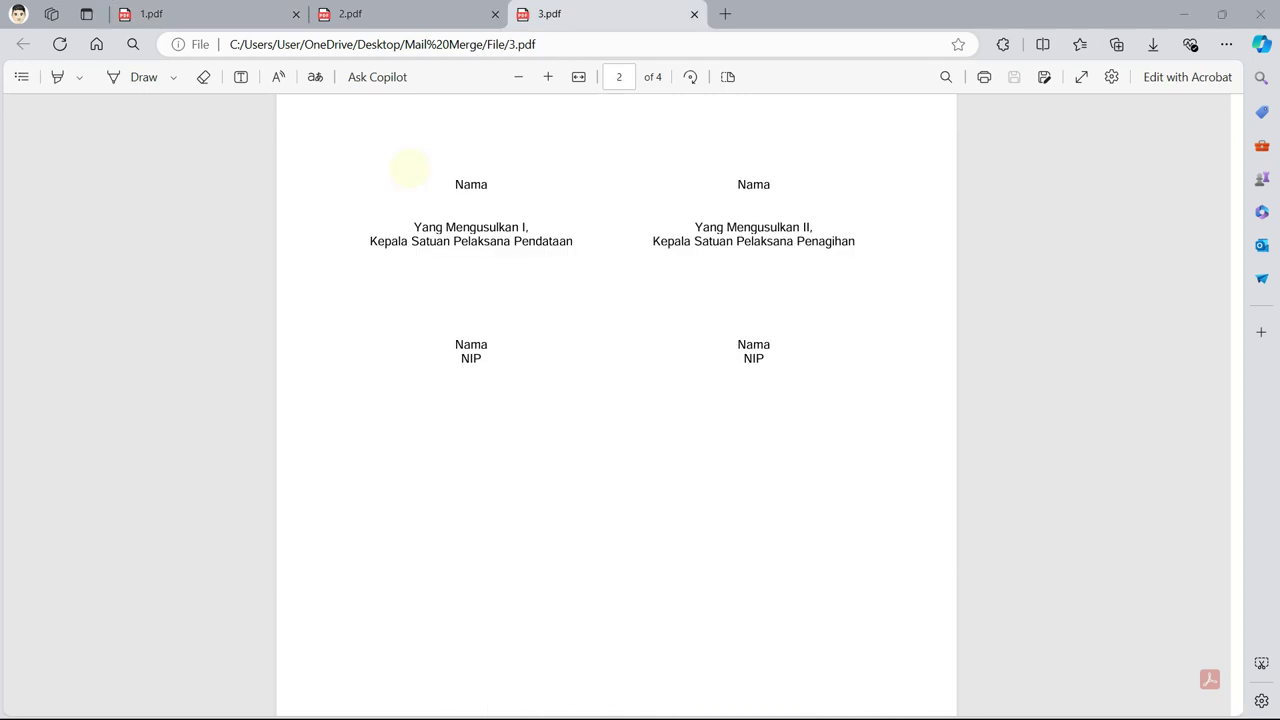
Go back up to Mail Merge and open the Data Foto folder.
key(alt+Tab)
key(Tab)
key(Tab)
click(326, 291)
key(alt+Left)
key(Up)
key(Return)
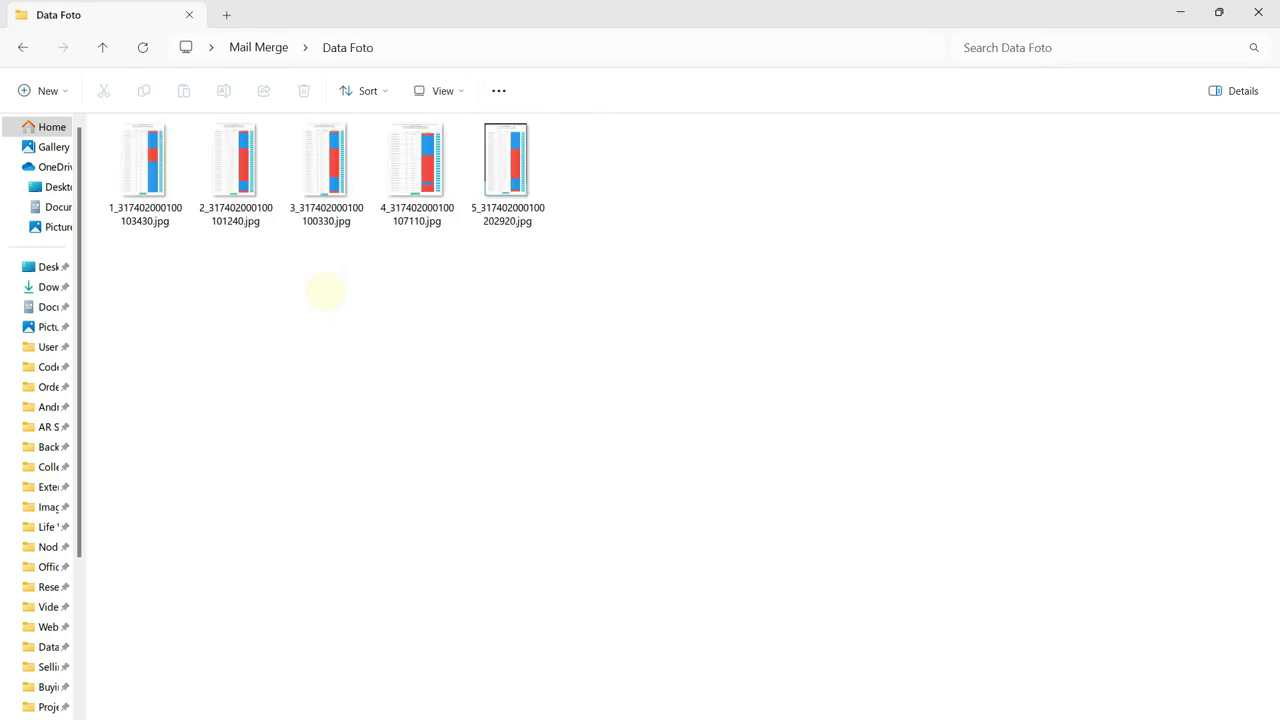
Preview the exported table images 1_ and 3_ in the photo viewer, then close it.
key(Right)
key(Left)
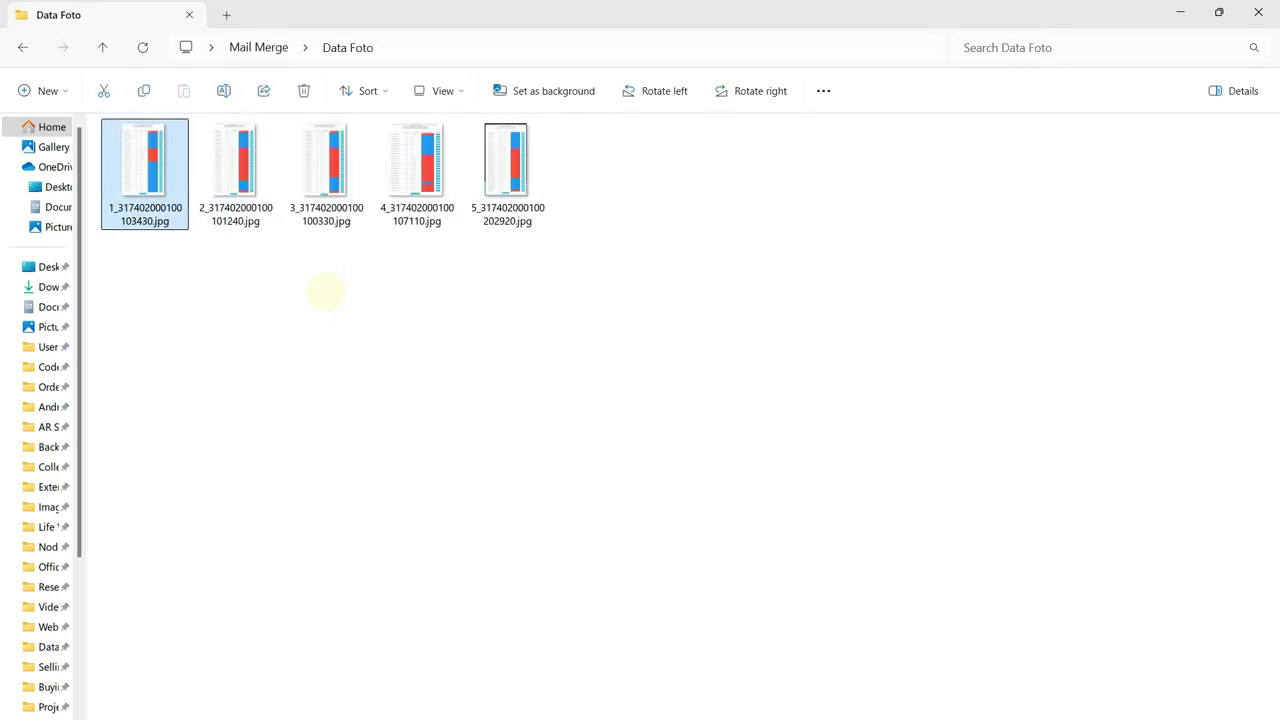
key(Return)
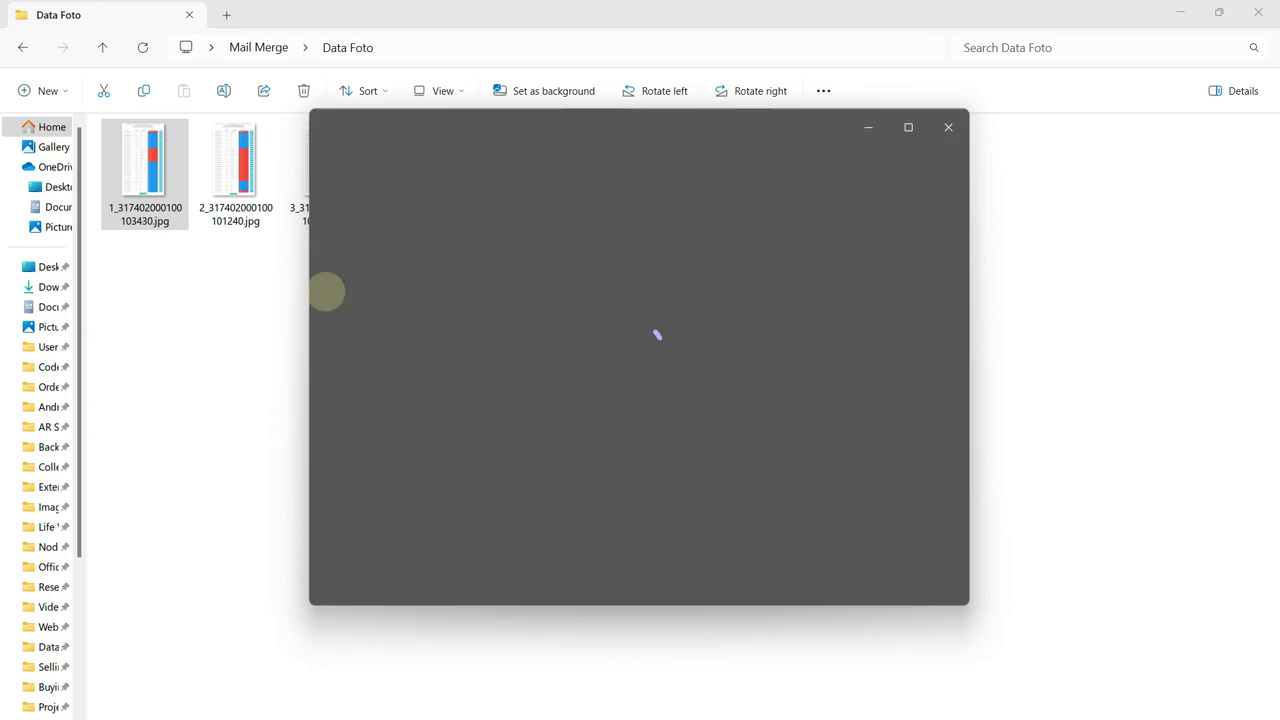
key(Right)
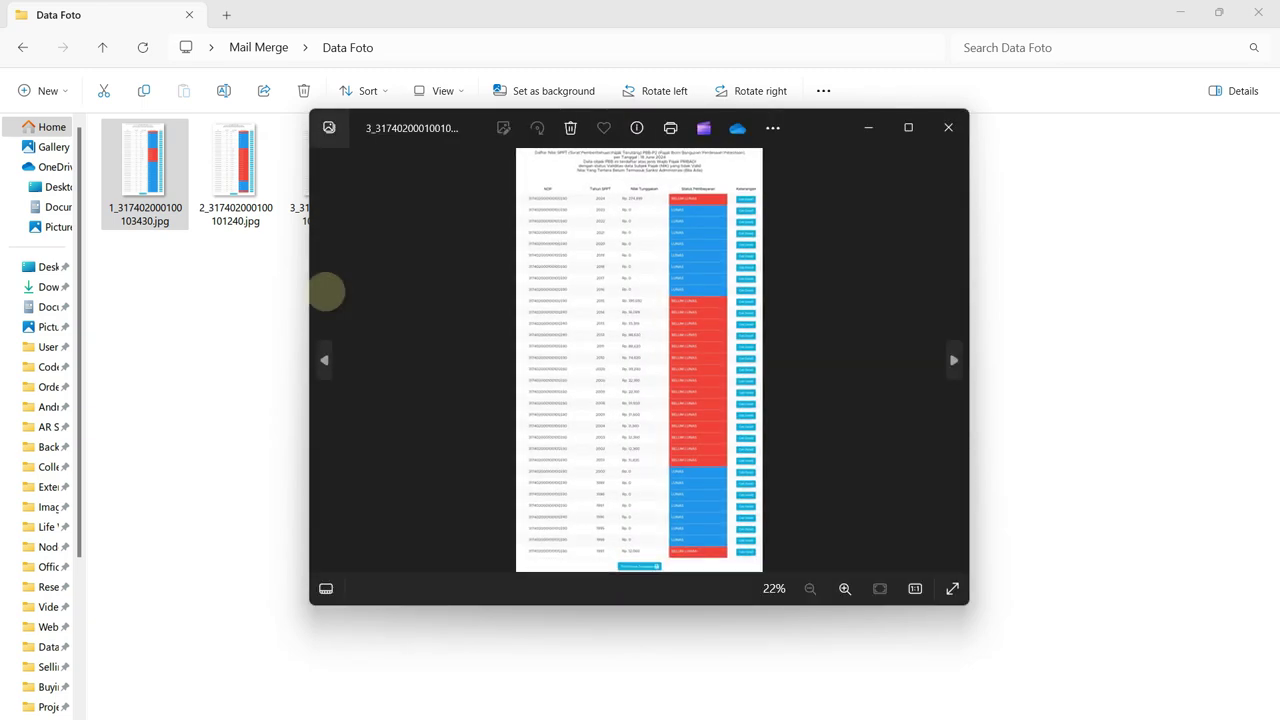
key(Left)
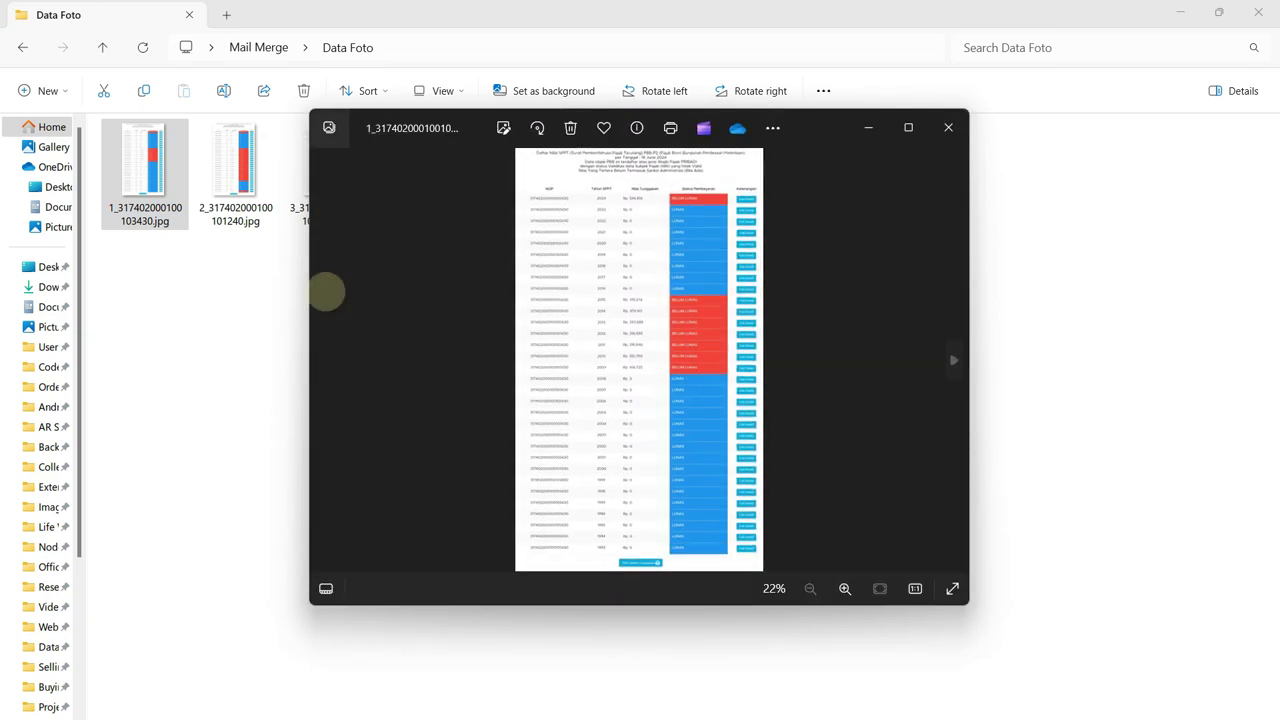
click(948, 127)
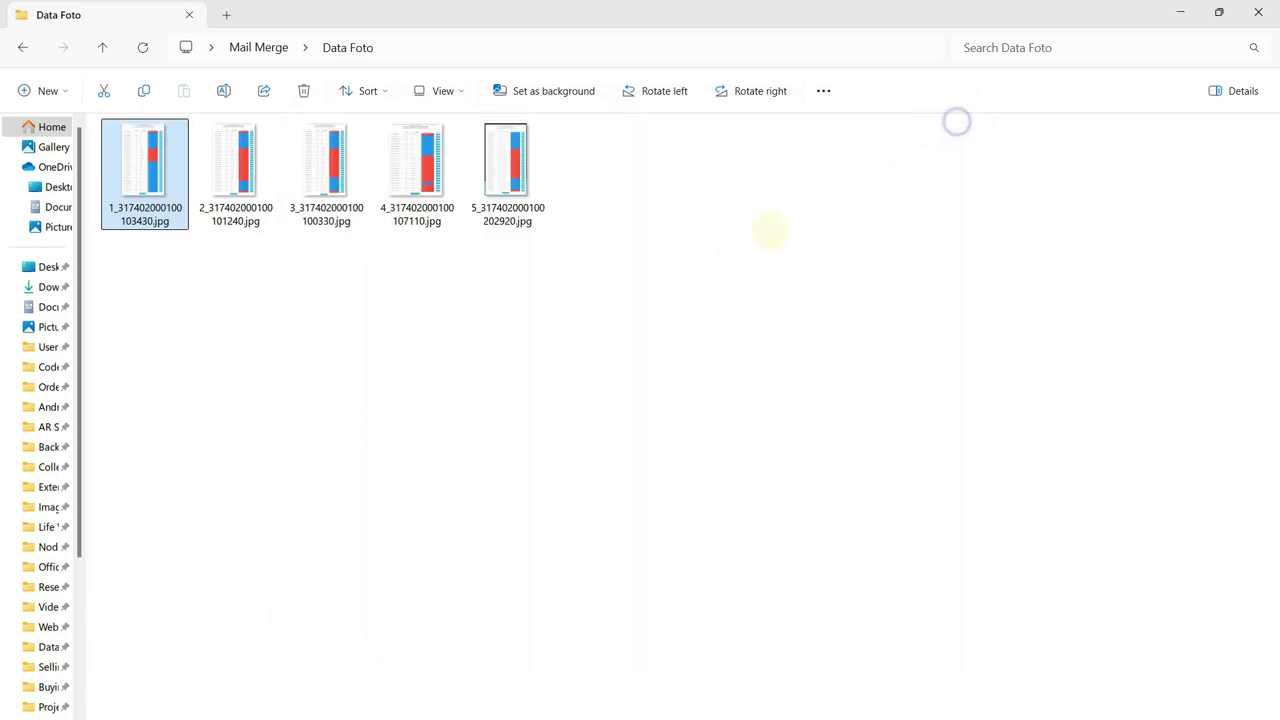
key(alt+Tab)
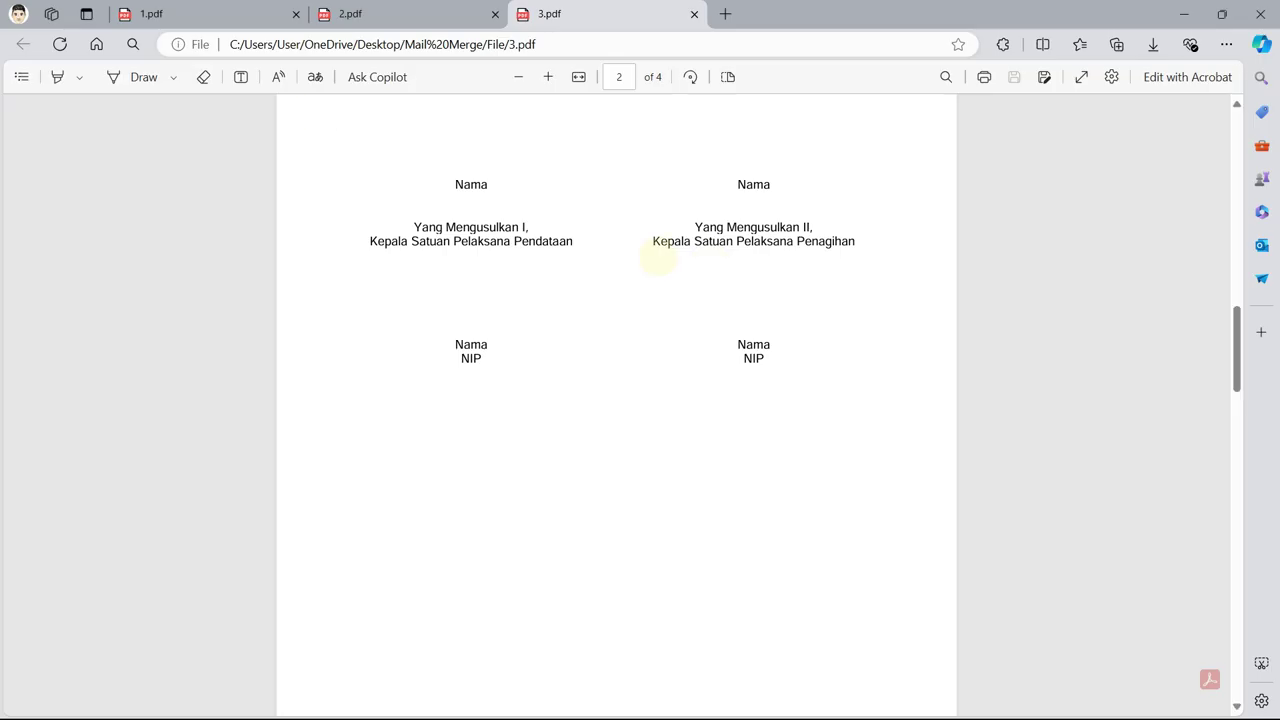
Recheck the tables in 1.pdf, 2.pdf and 3.pdf, then close Edge with all tabs.
key(ctrl+1)
scroll(455, 230, down, 4)
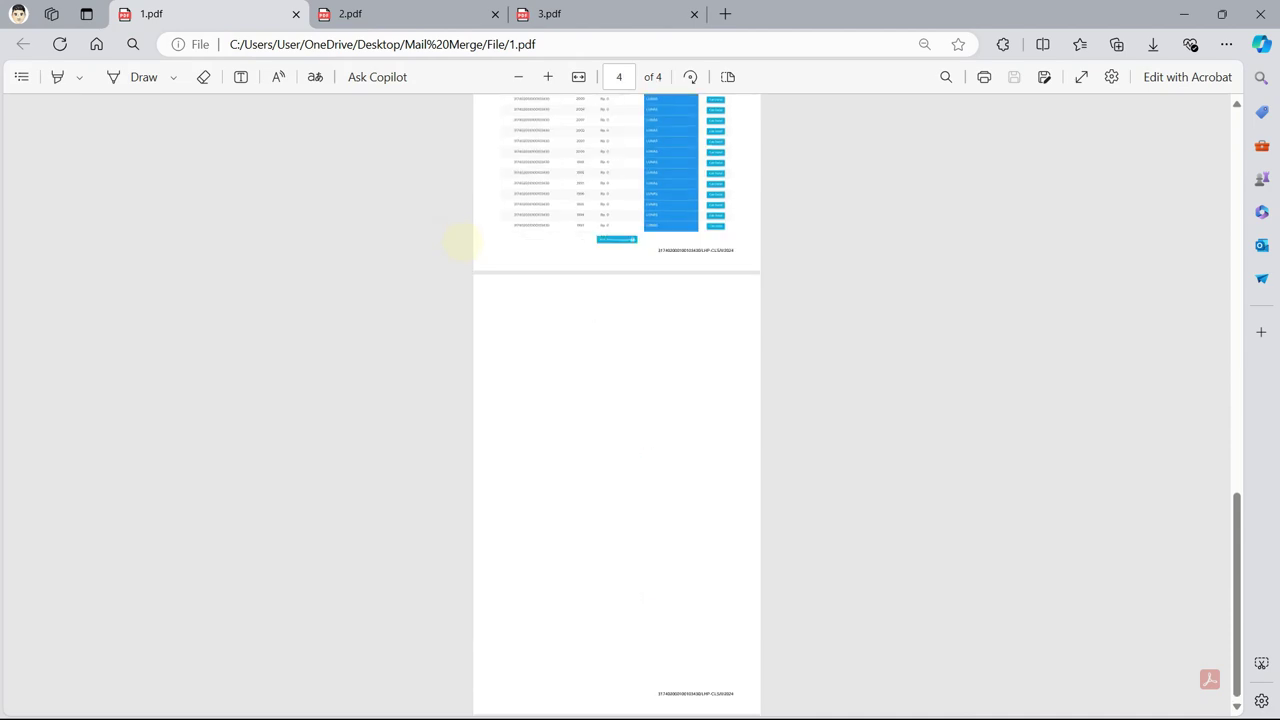
key(ctrl+Tab)
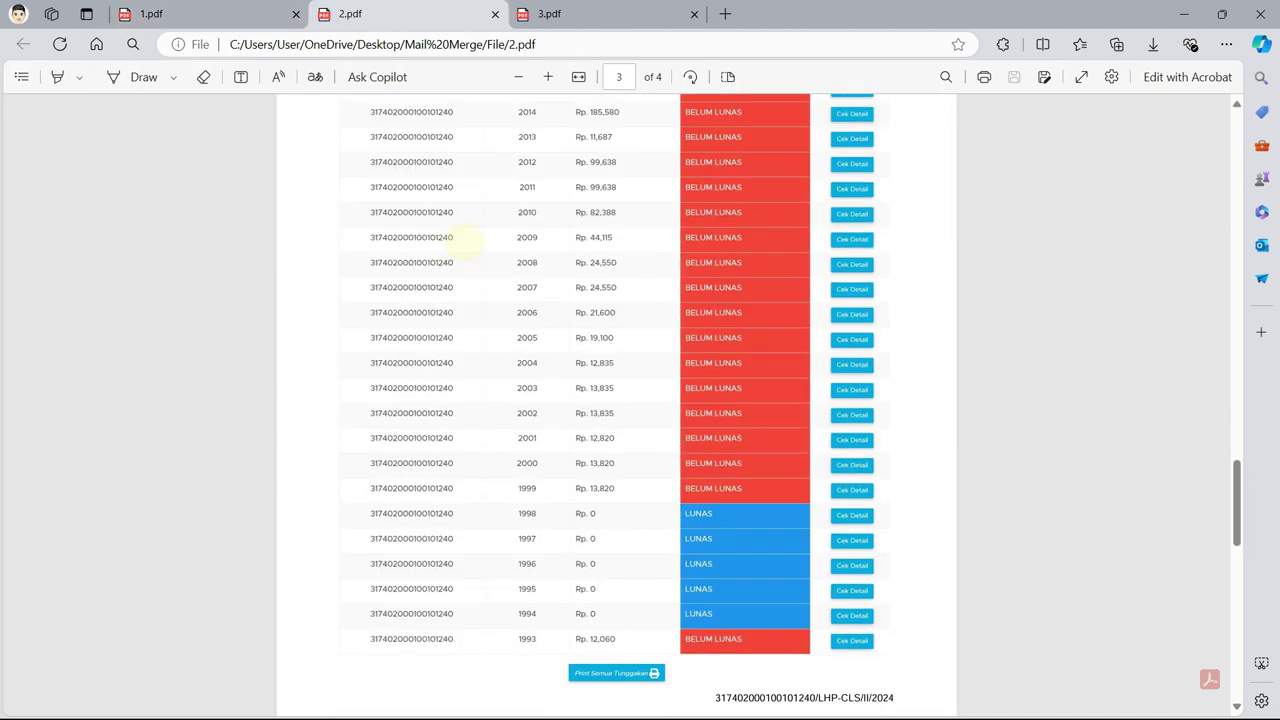
key(ctrl+Tab)
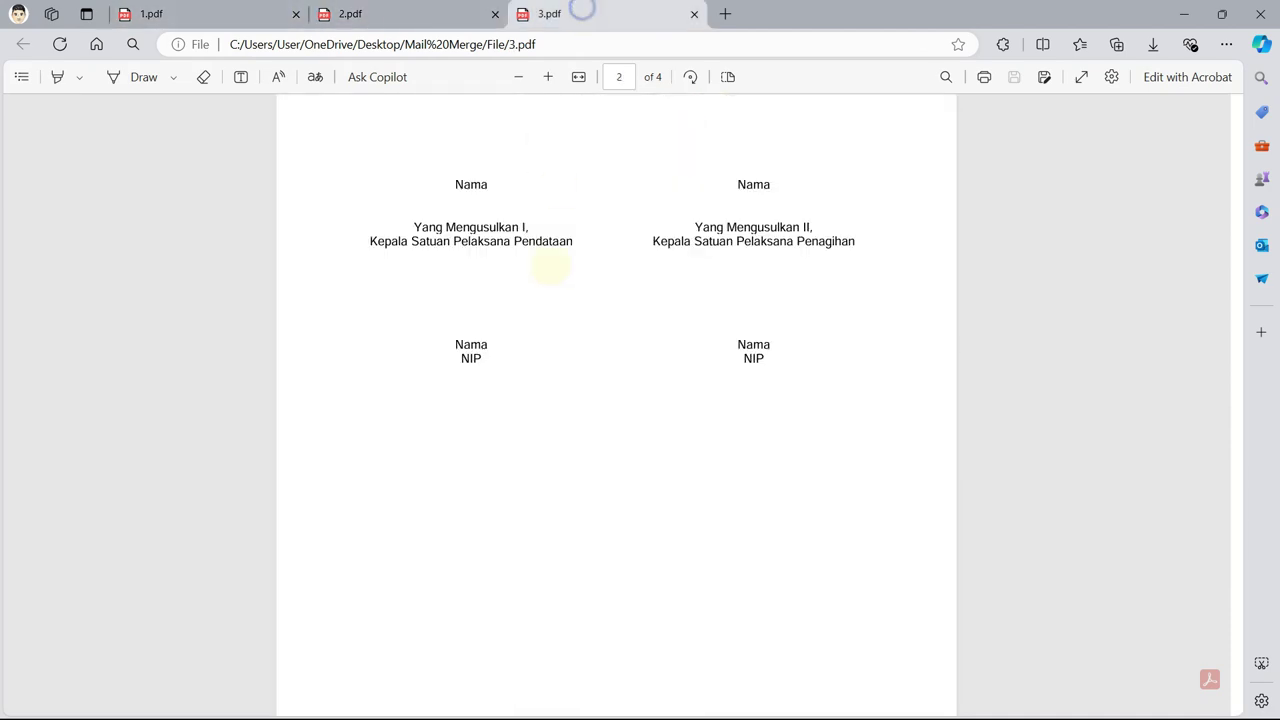
click(212, 13)
click(374, 8)
click(601, 8)
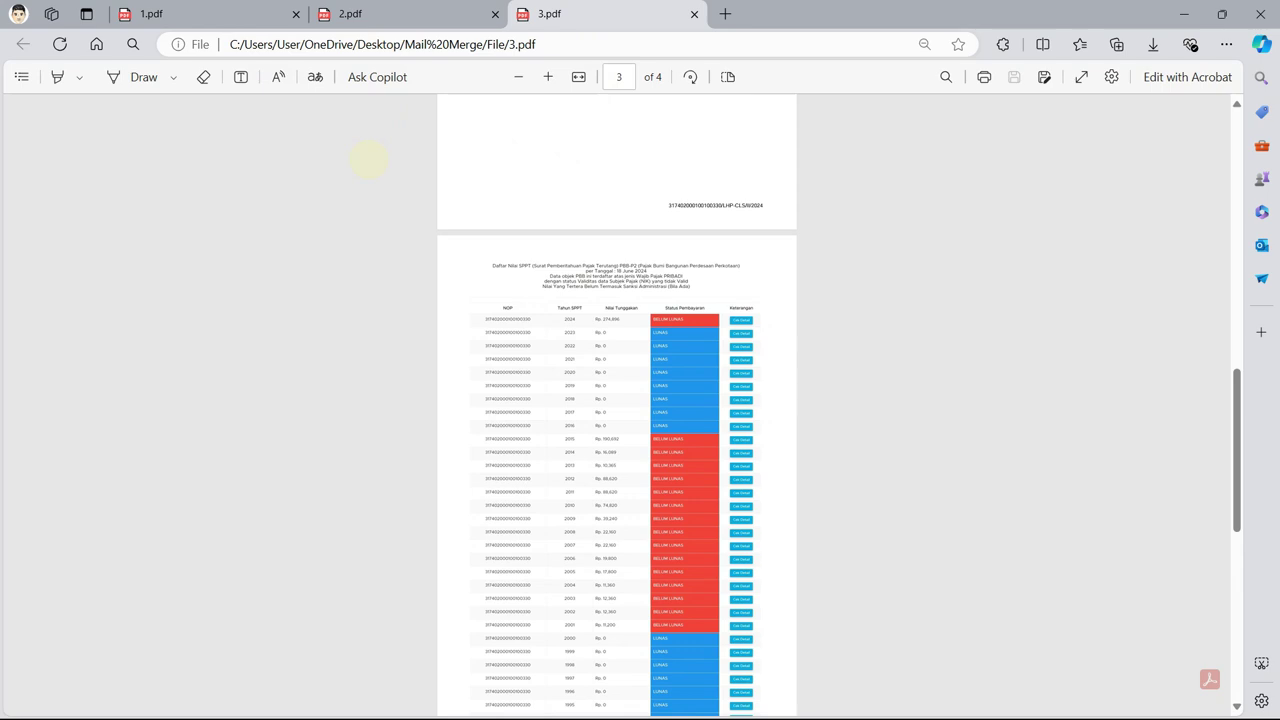
click(1260, 14)
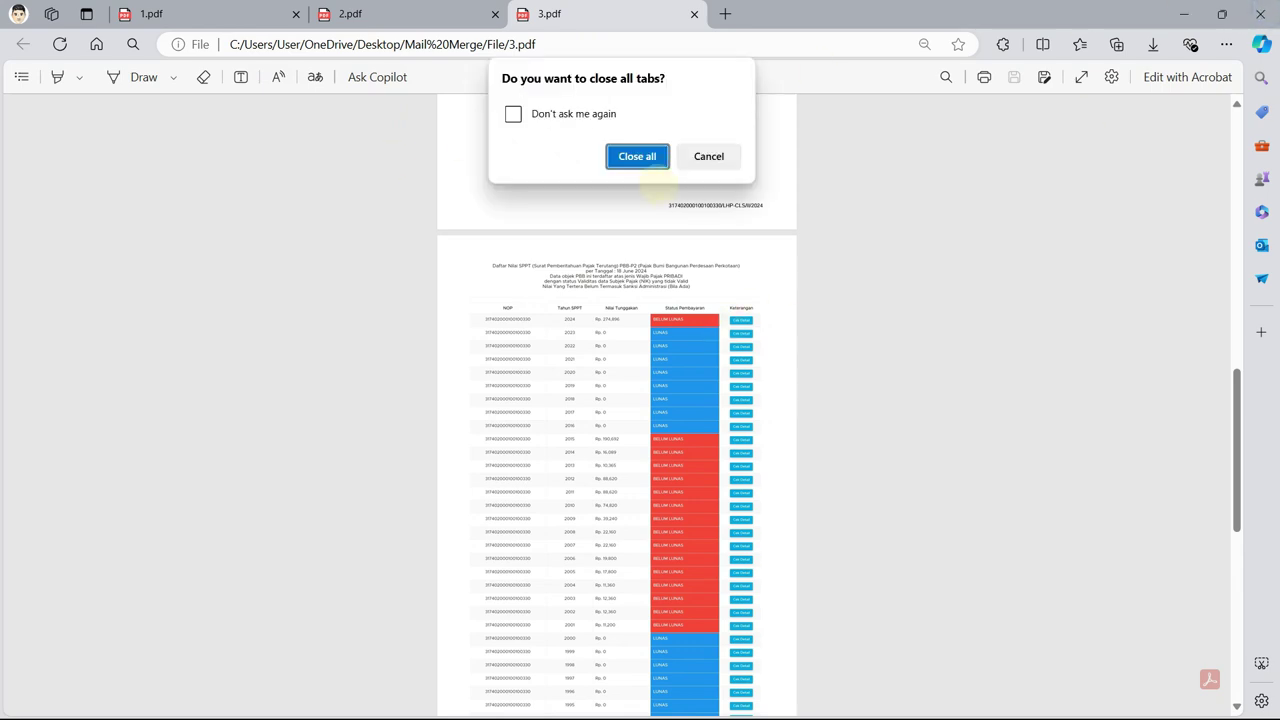
click(640, 160)
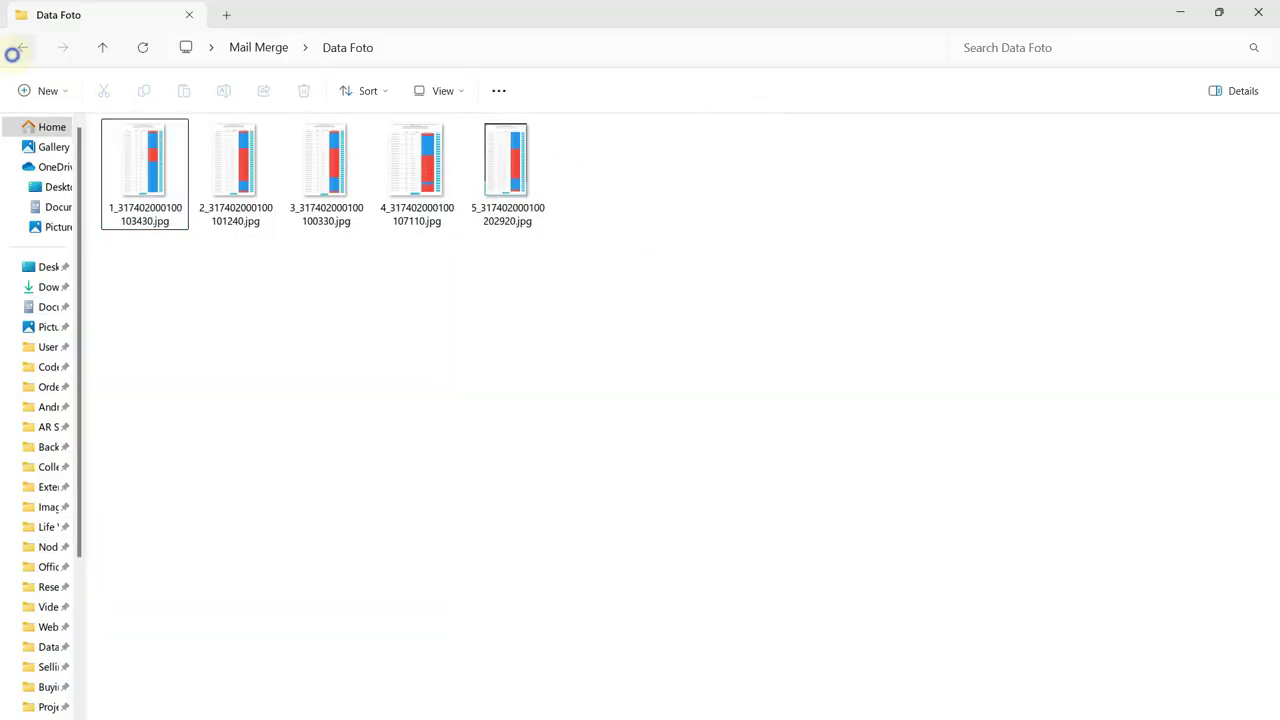
Return from Data Foto to the Mail Merge folder showing Data.xls and Template.docx.
key(alt+Up)
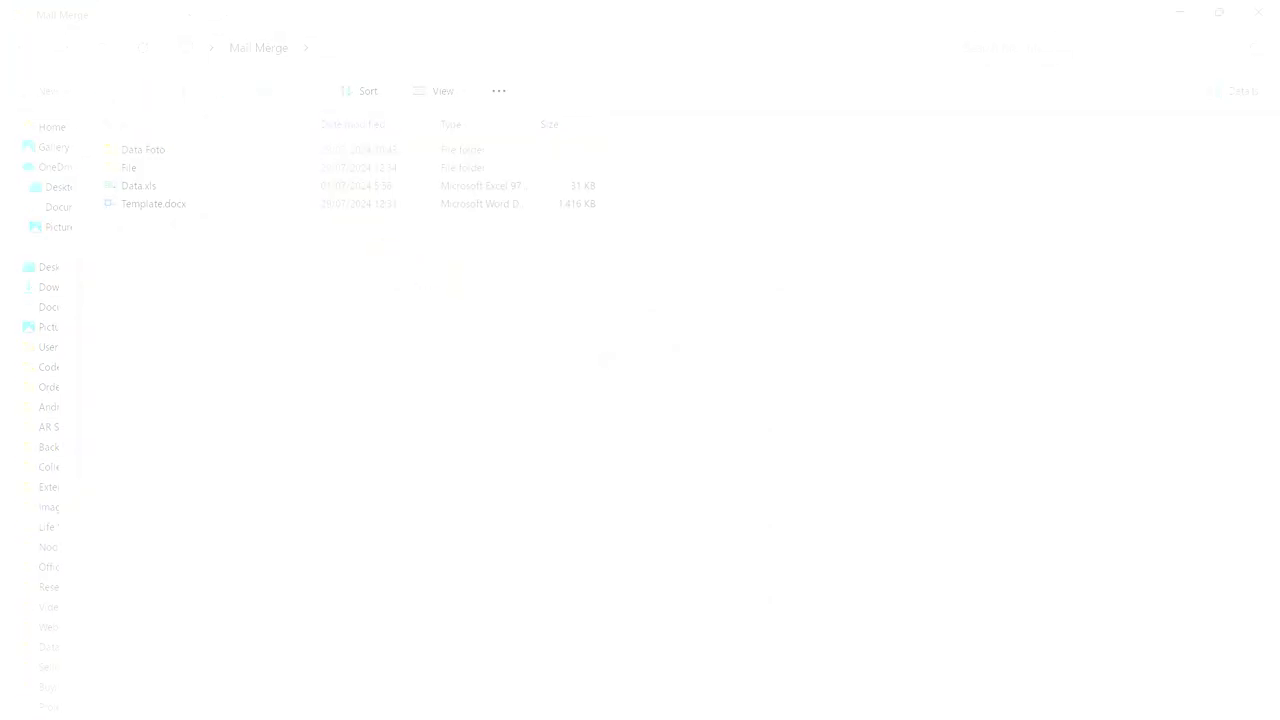